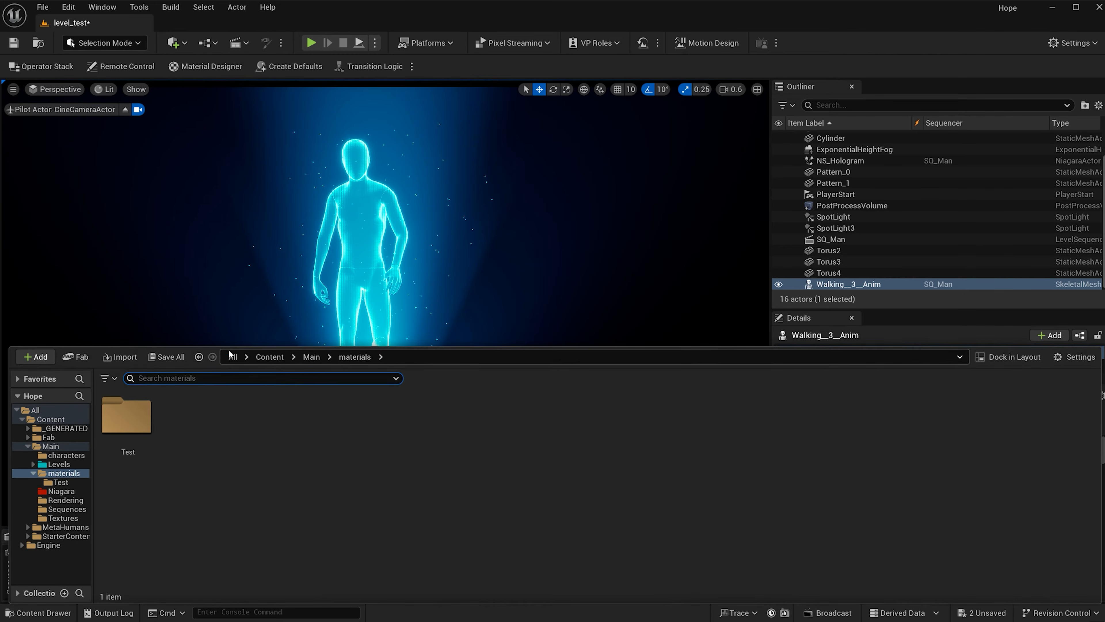
Create a material named M_Hologram in the materials folder and open it as a docked editor beside the level.
right_click(214, 421)
click(255, 313)
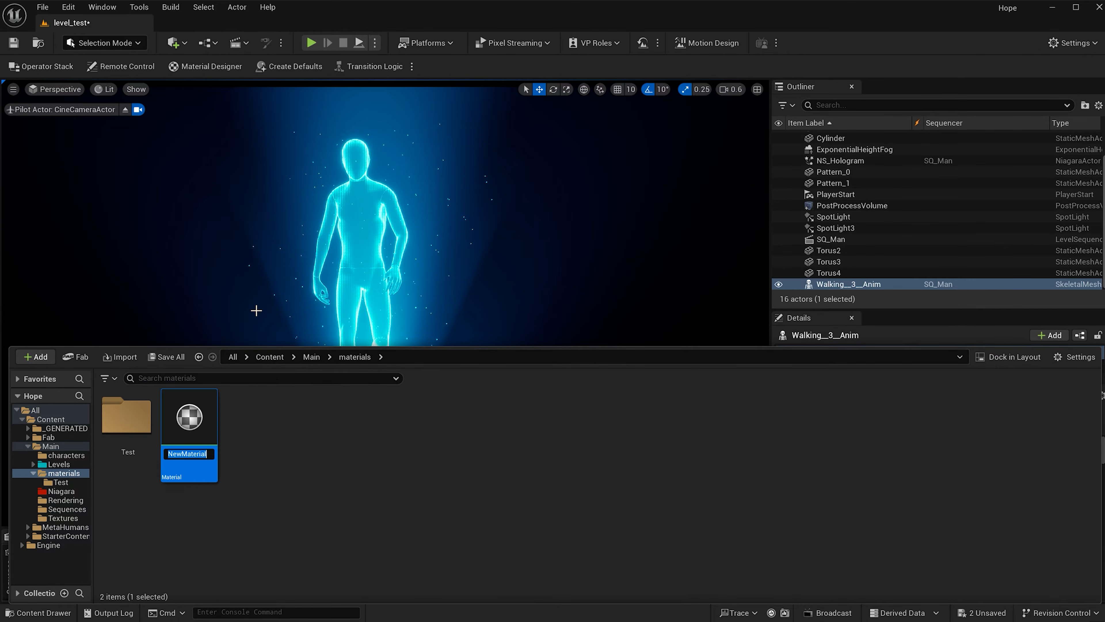
text(M_Hologram)
key(Return)
double_click(201, 415)
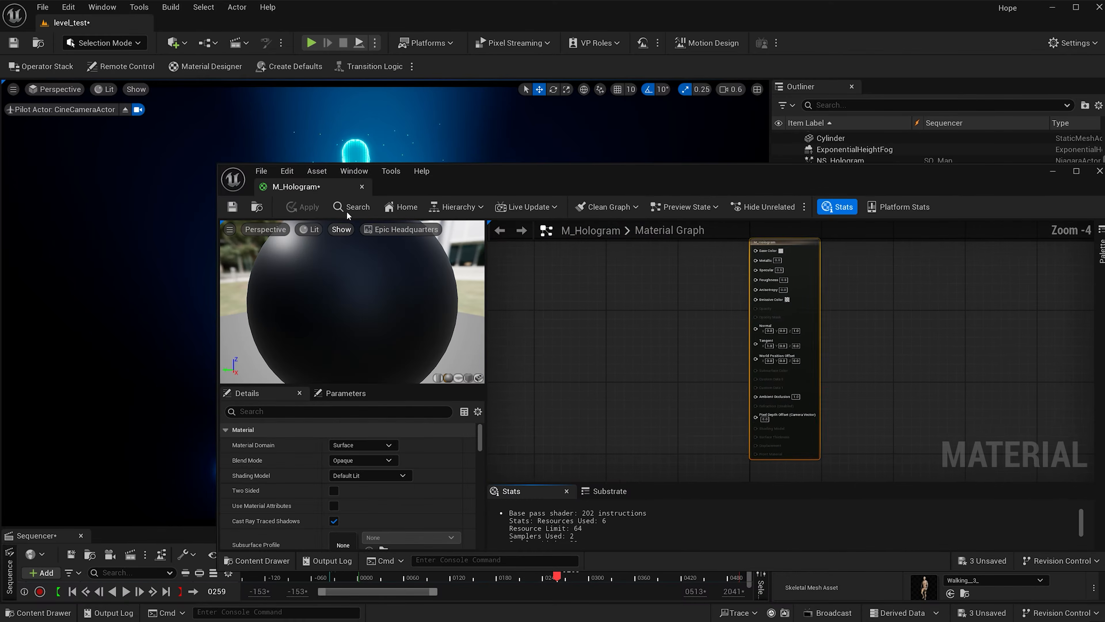
drag(279, 177, 181, 27)
Set the M_Hologram material's blend mode to Translucent and its shading model to Unlit.
right_drag(383, 135, 465, 254)
scroll(465, 255, up, 1)
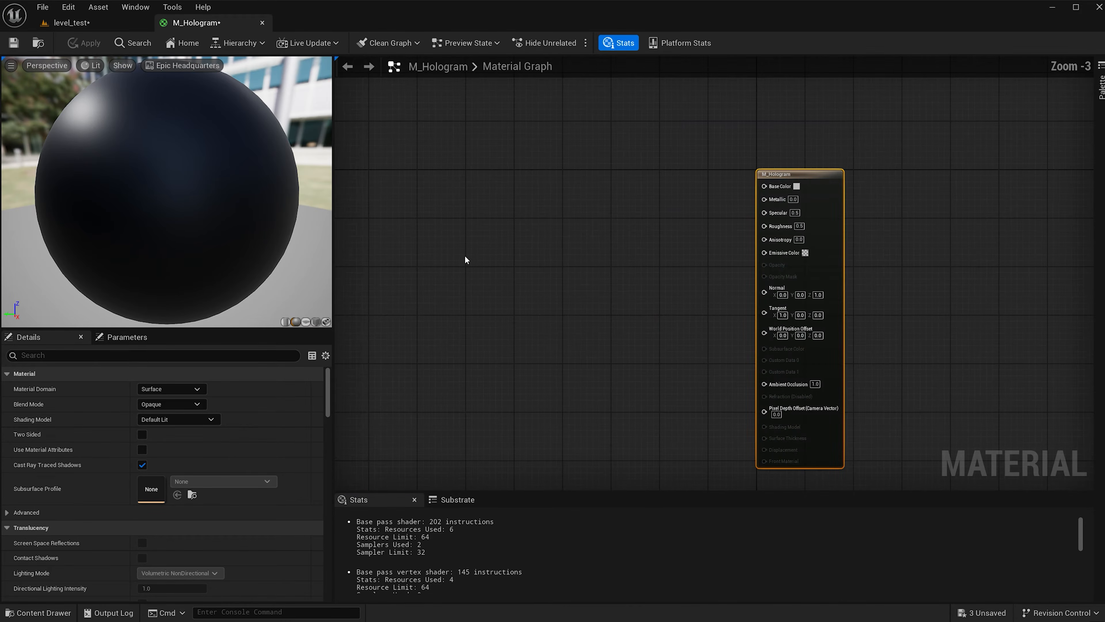
scroll(778, 191, up, 1)
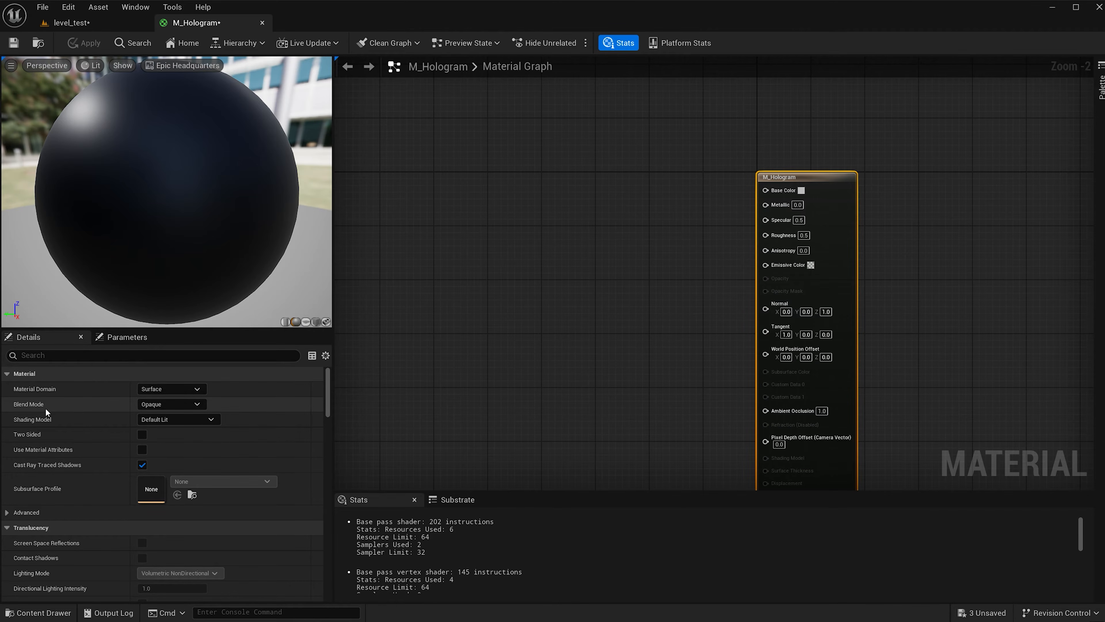
click(158, 405)
click(165, 435)
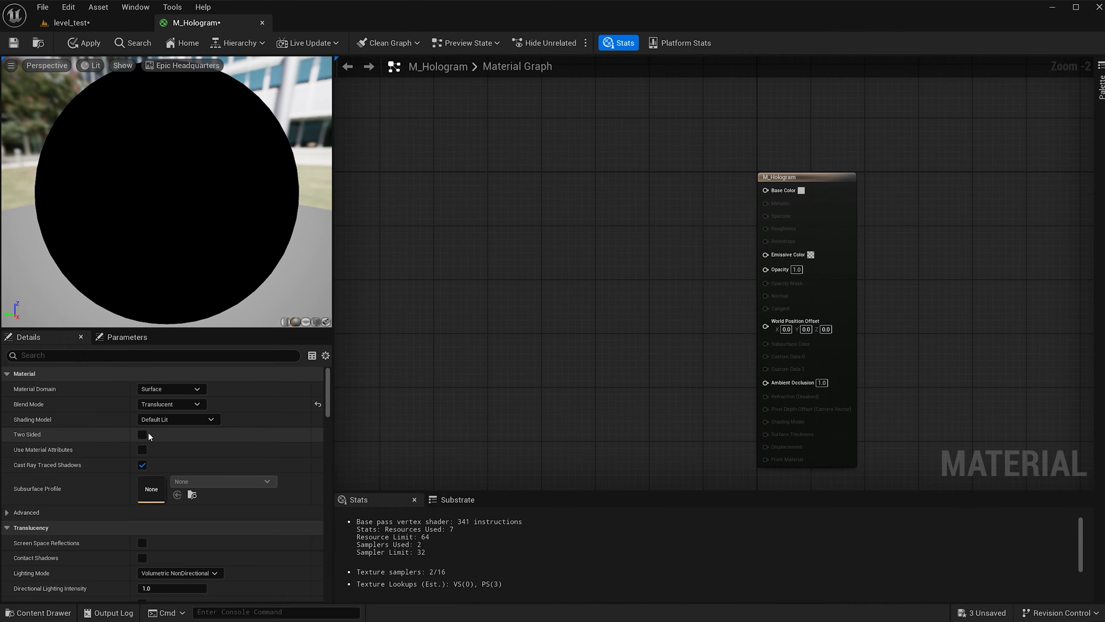
click(188, 422)
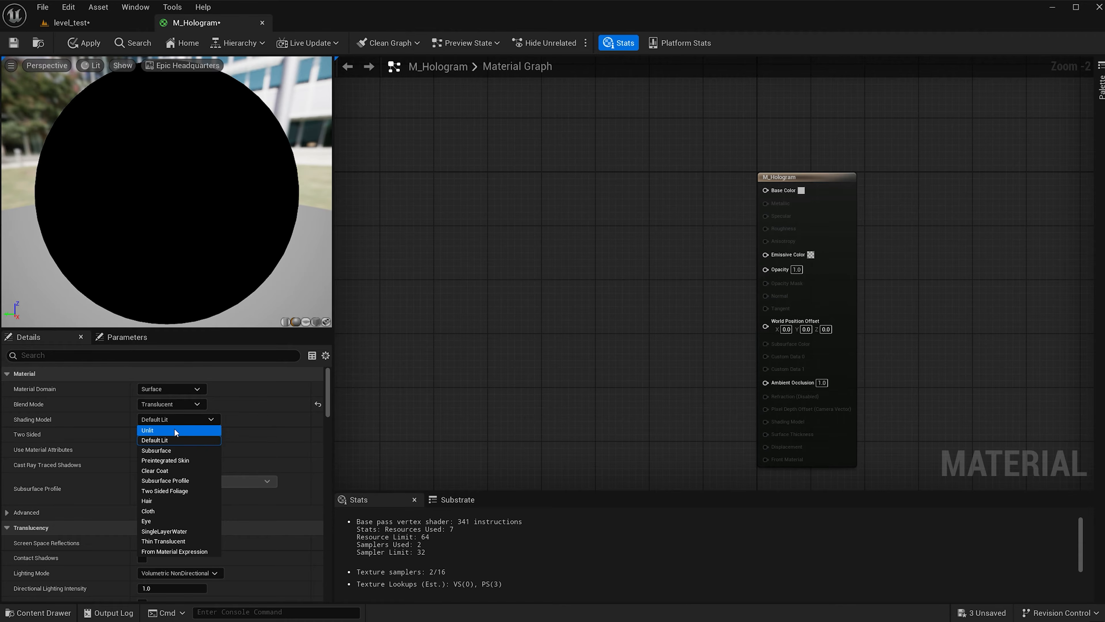
click(174, 428)
Add a Constant3Vector node coloured bright blue, with hue about 207, saturation 1 and value 25.
scroll(550, 261, up, 2)
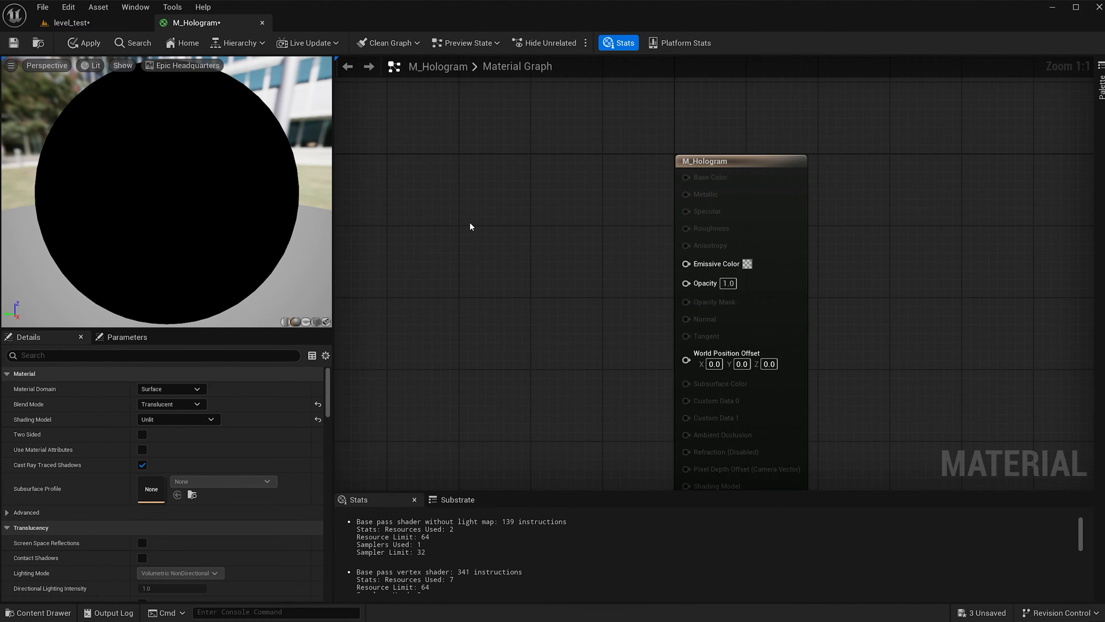
click(458, 214)
double_click(490, 297)
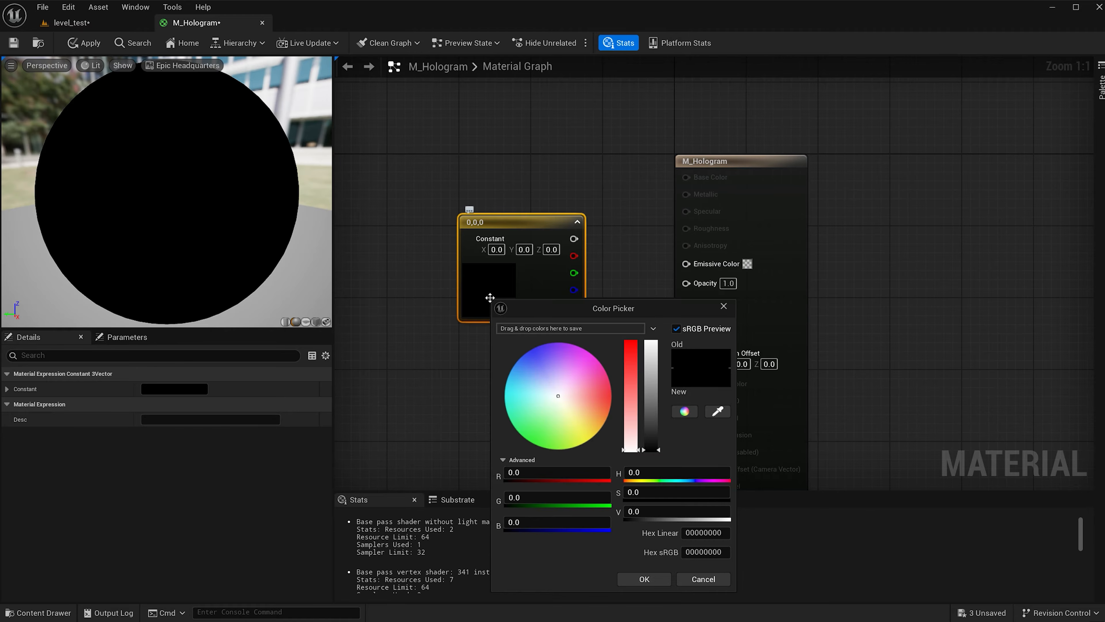
drag(515, 371, 508, 367)
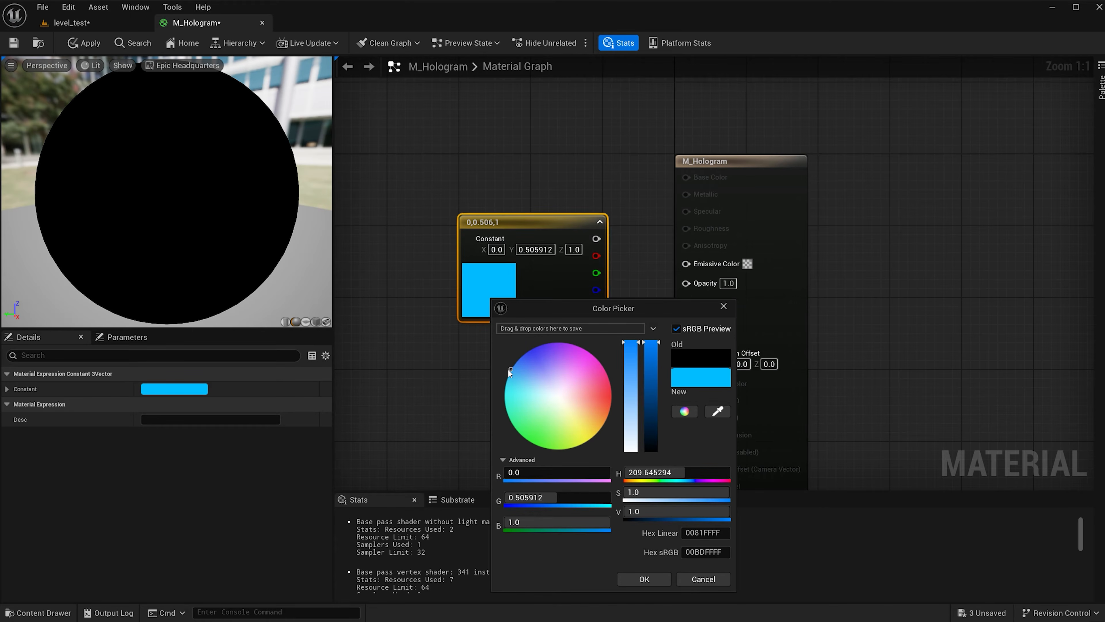
click(509, 371)
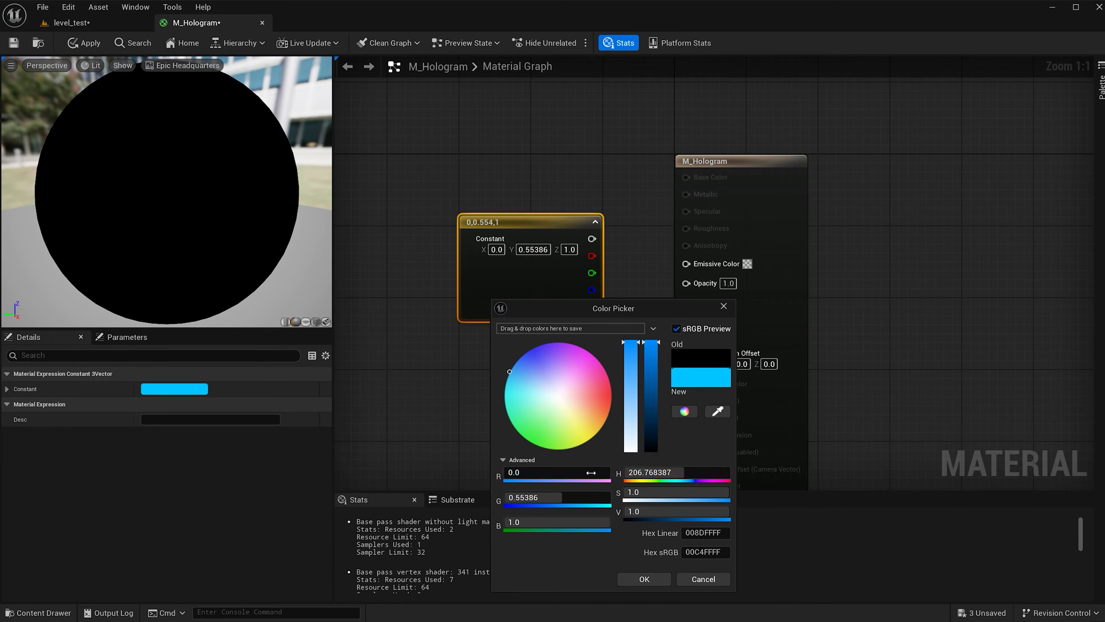
click(639, 514)
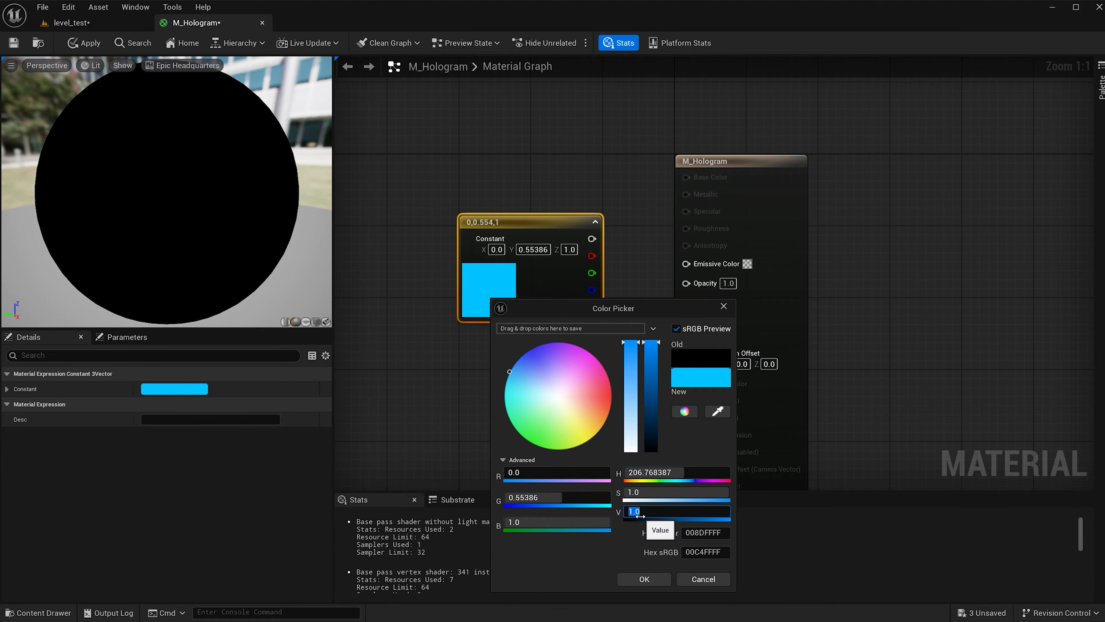
text(25)
click(644, 579)
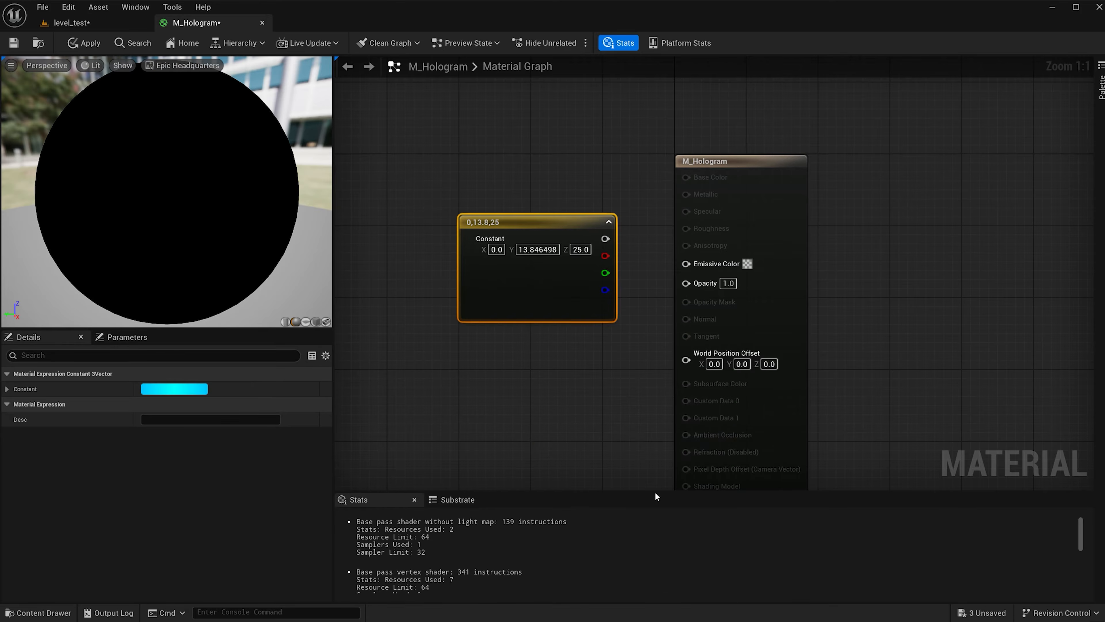
Connect the blue constant to Emissive Color, apply the material, and assign M_Hologram to the walking figure in the level.
drag(604, 239, 686, 264)
click(95, 43)
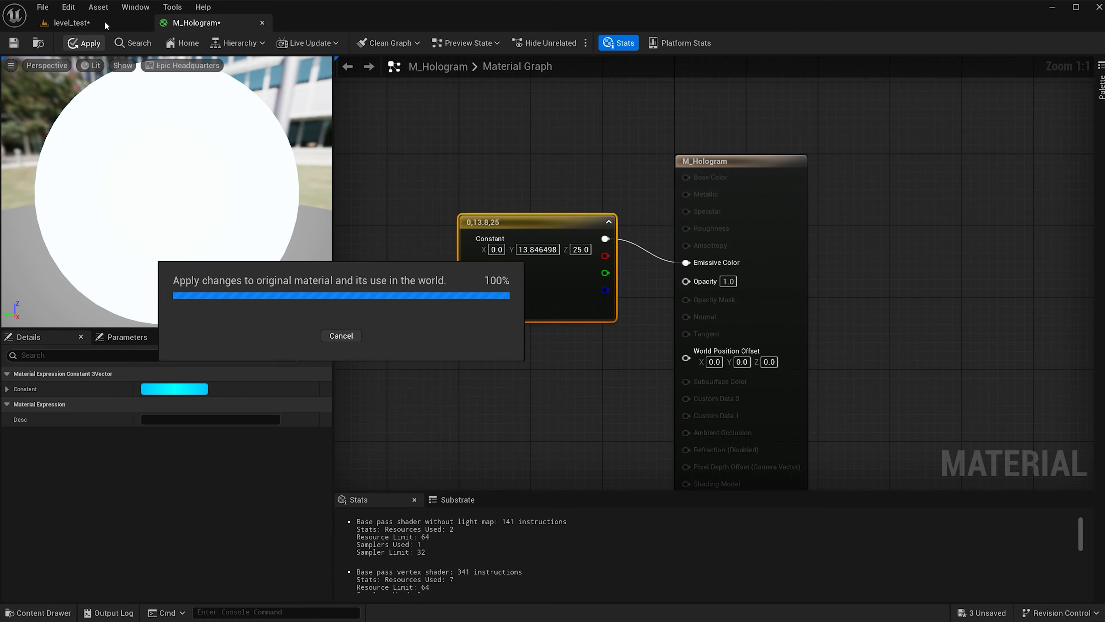
click(105, 24)
key(ctrl+space)
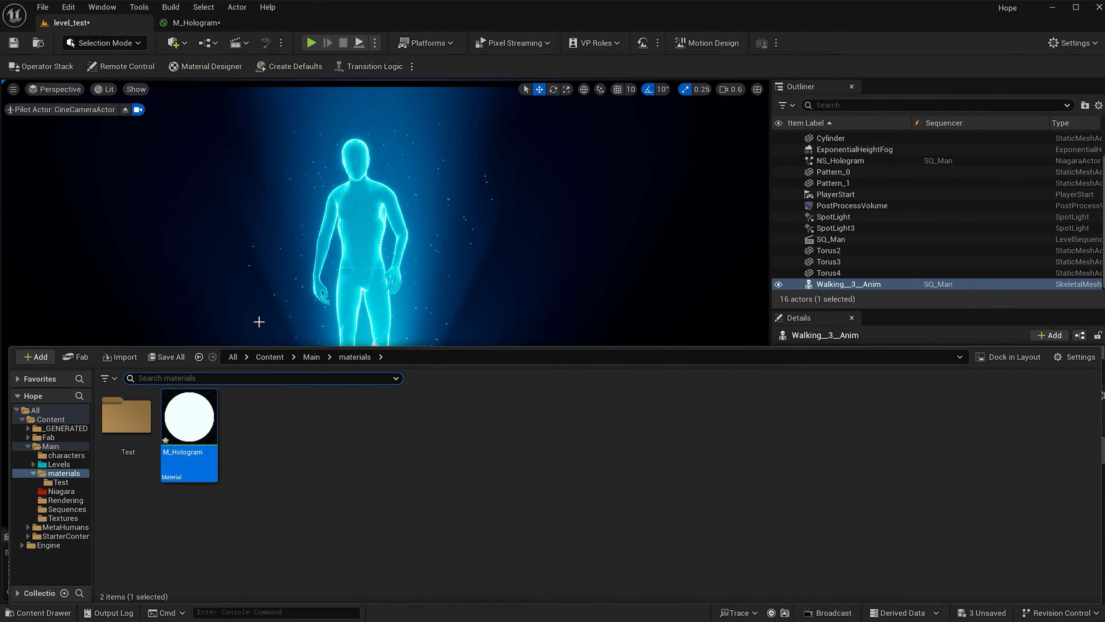
drag(188, 420, 353, 210)
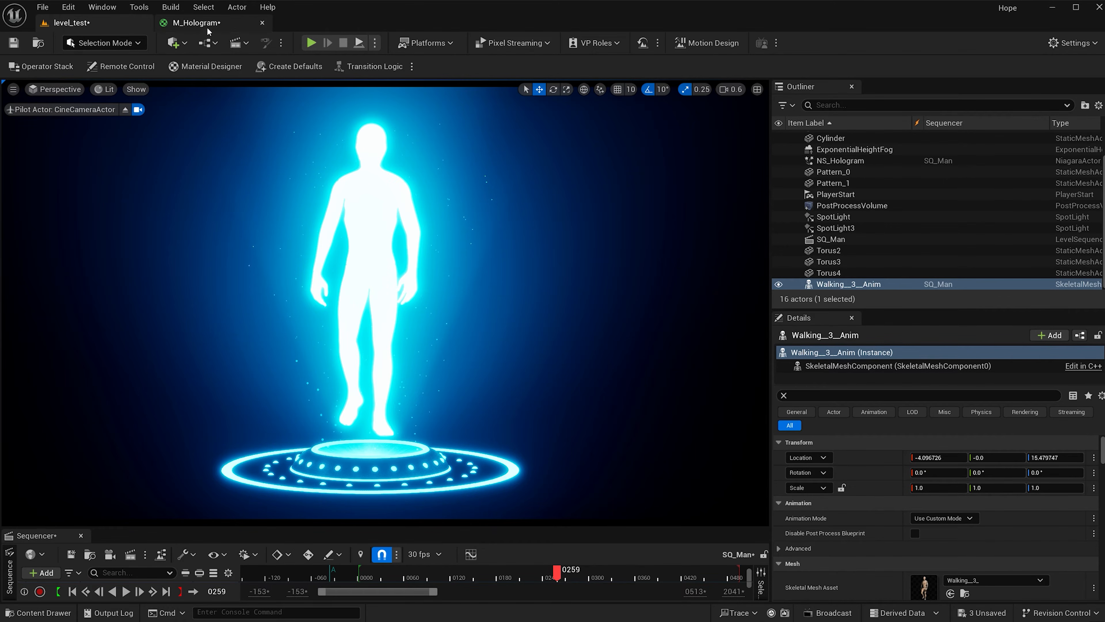
Add a Fresnel node to the M_Hologram graph and arrange it above the blue colour constant.
click(196, 23)
right_drag(511, 158, 574, 241)
right_click(551, 171)
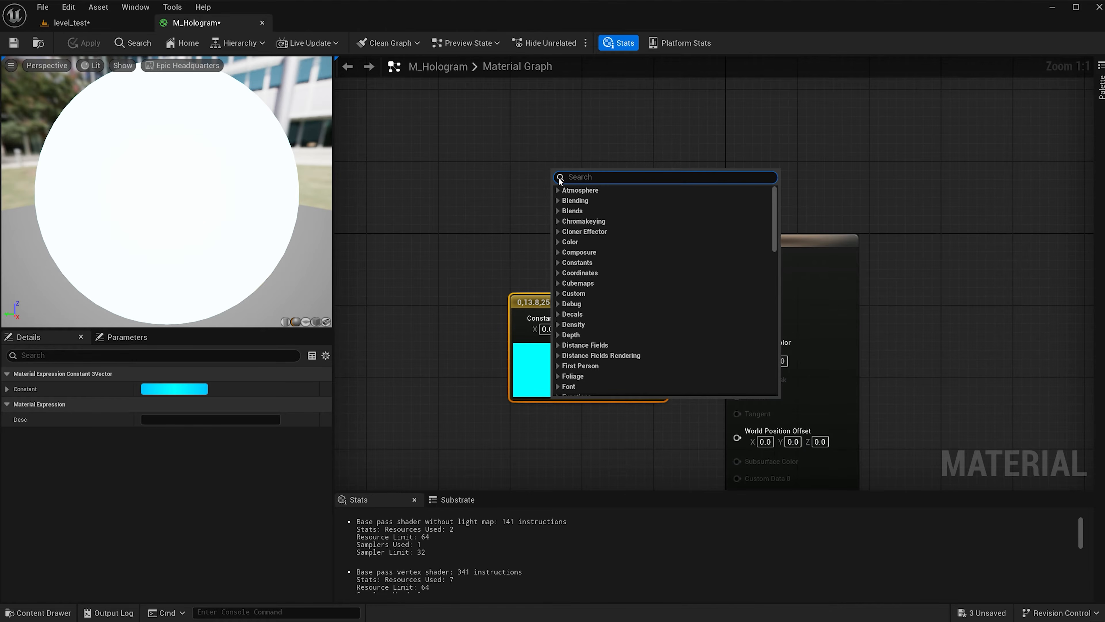
text(fresnel)
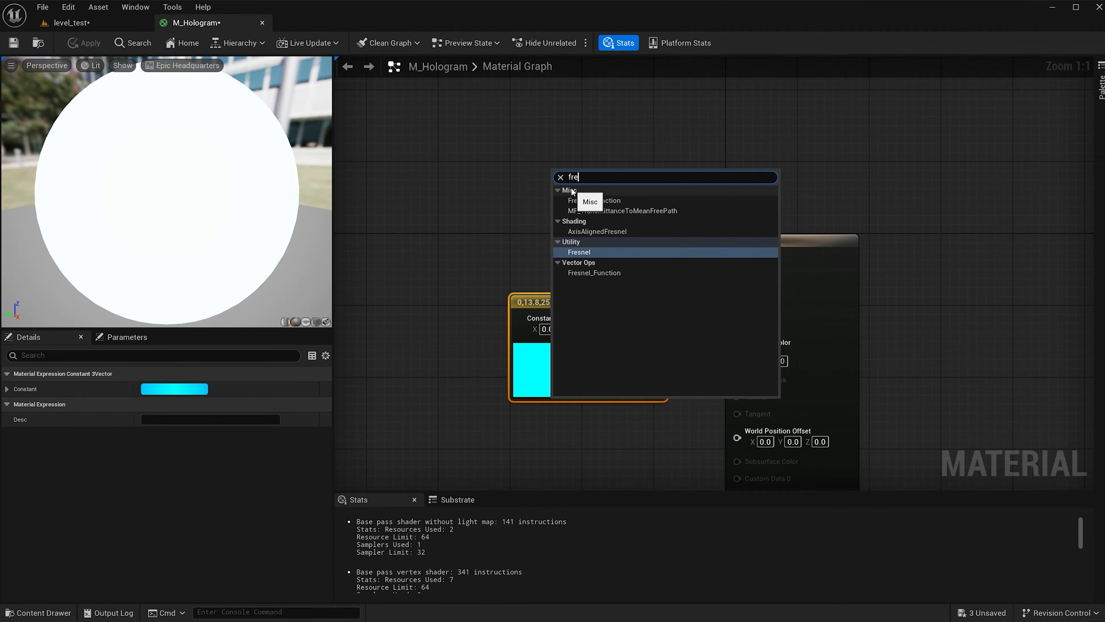
key(Return)
drag(604, 201, 555, 195)
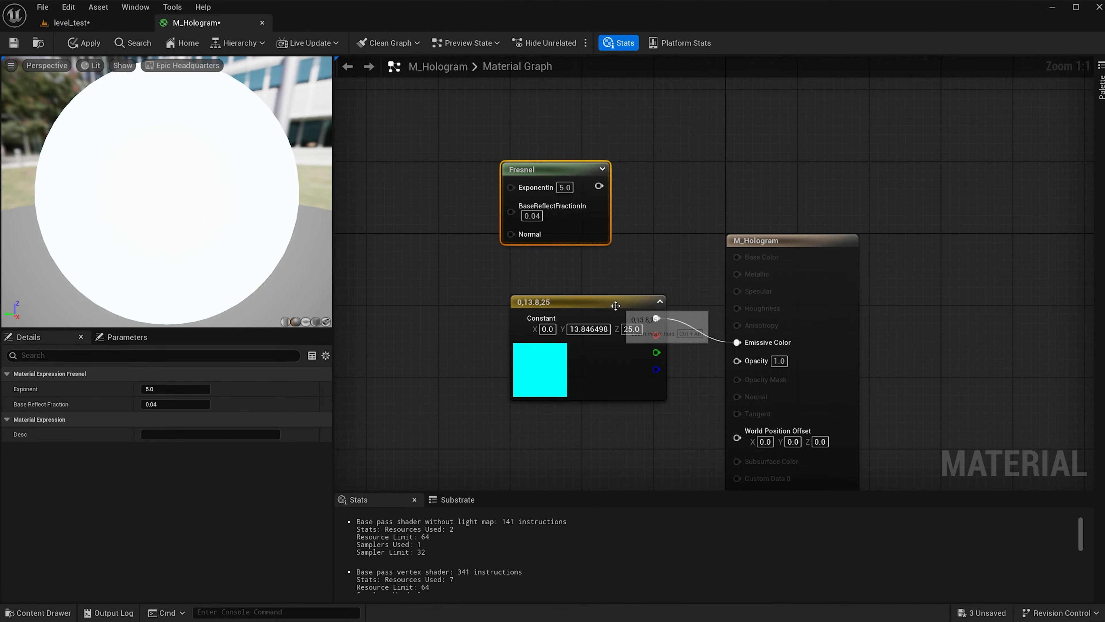
drag(619, 306, 566, 299)
Add a Multiply node with Fresnel as A and the blue constant as B, feeding its result into Emissive Color.
click(645, 252)
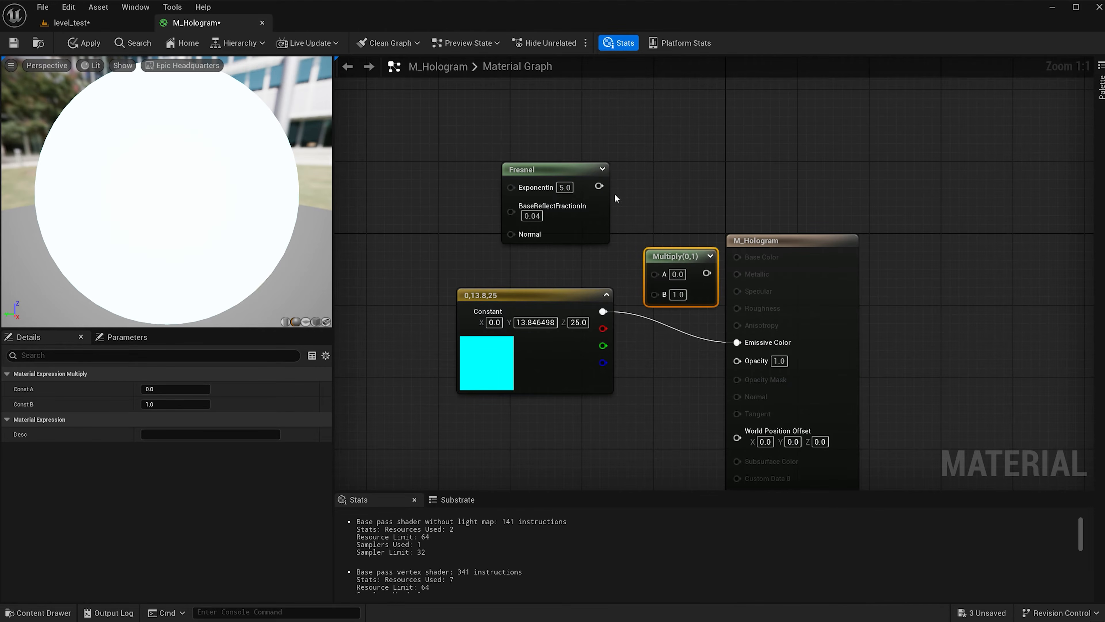
drag(599, 185, 655, 273)
drag(602, 311, 737, 342)
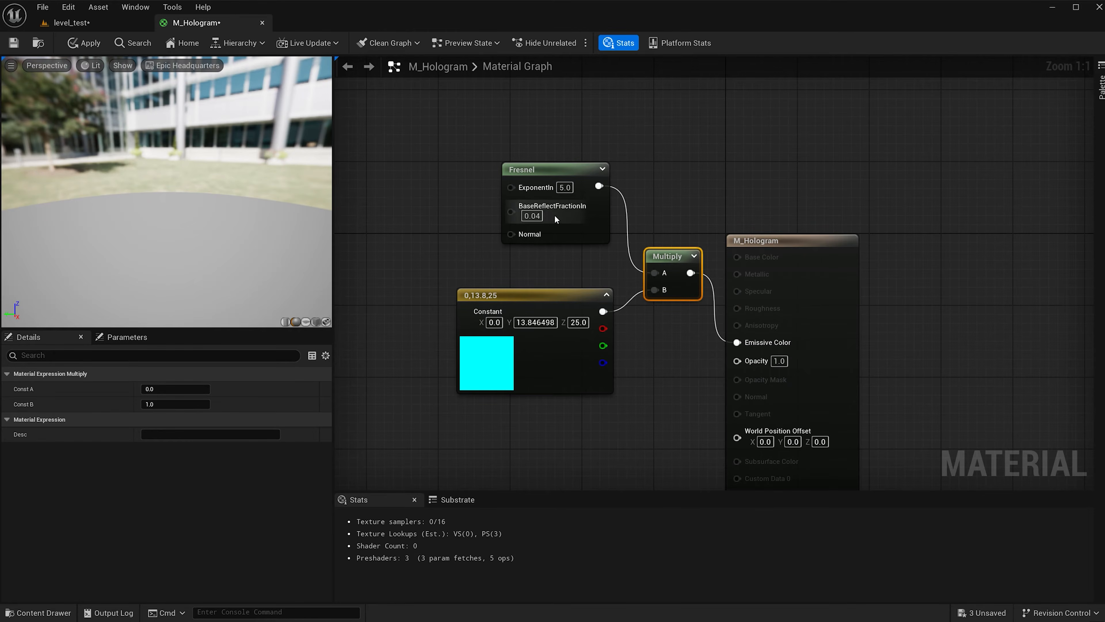
Set the Fresnel node's exponent to 4 and apply the material changes.
click(571, 190)
text(4)
key(Return)
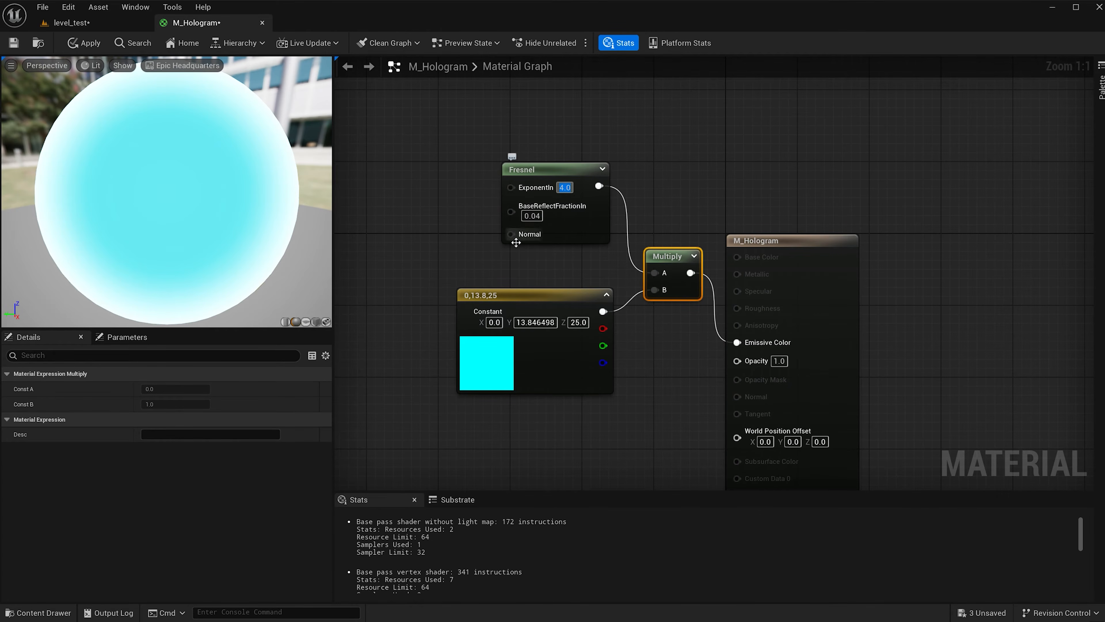
click(92, 43)
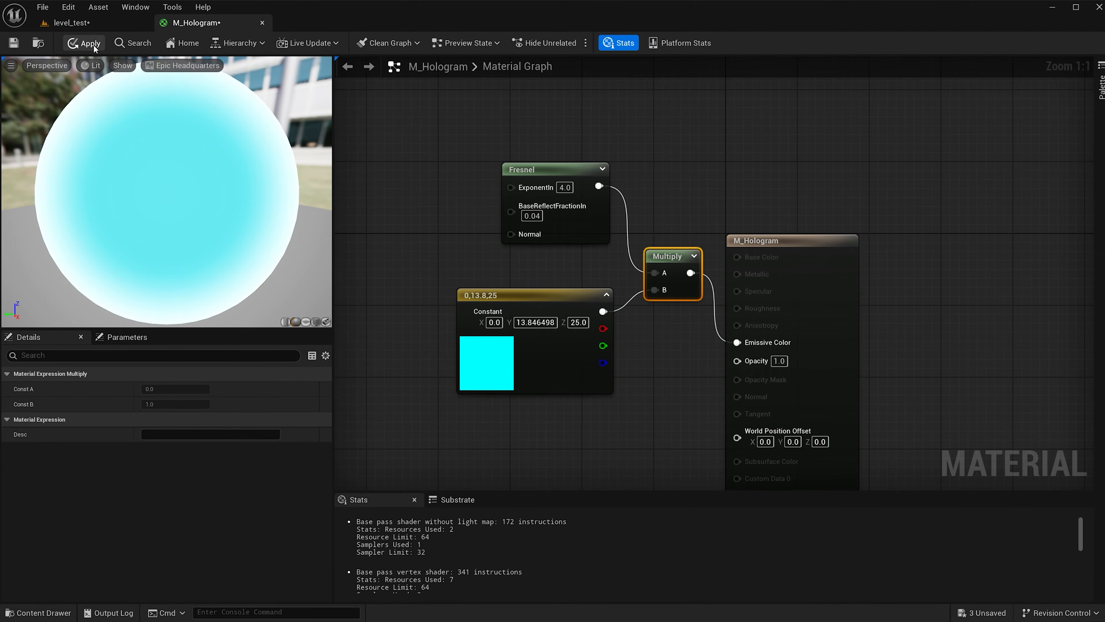
Examine the walking hologram figure in the level at frame 117 of the sequence.
click(106, 25)
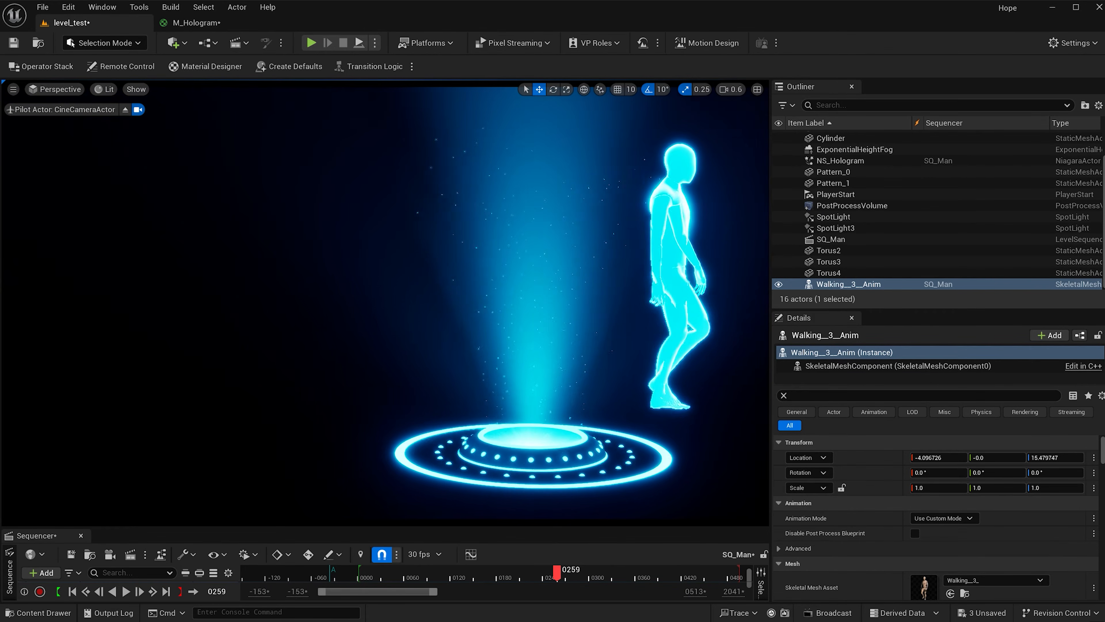
click(448, 571)
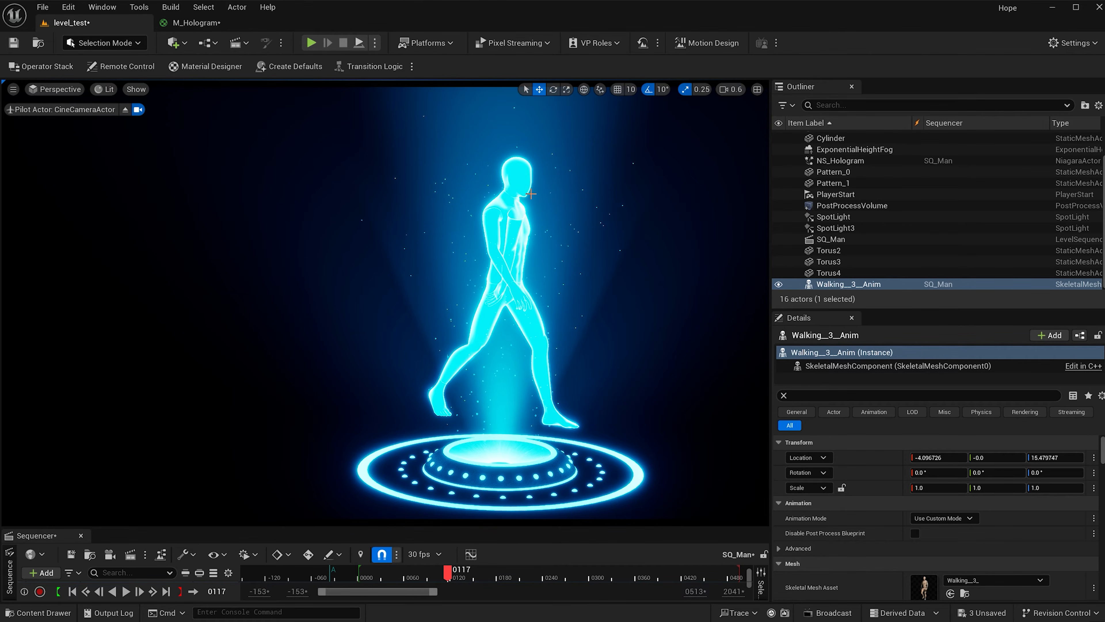
scroll(530, 199, up, 2)
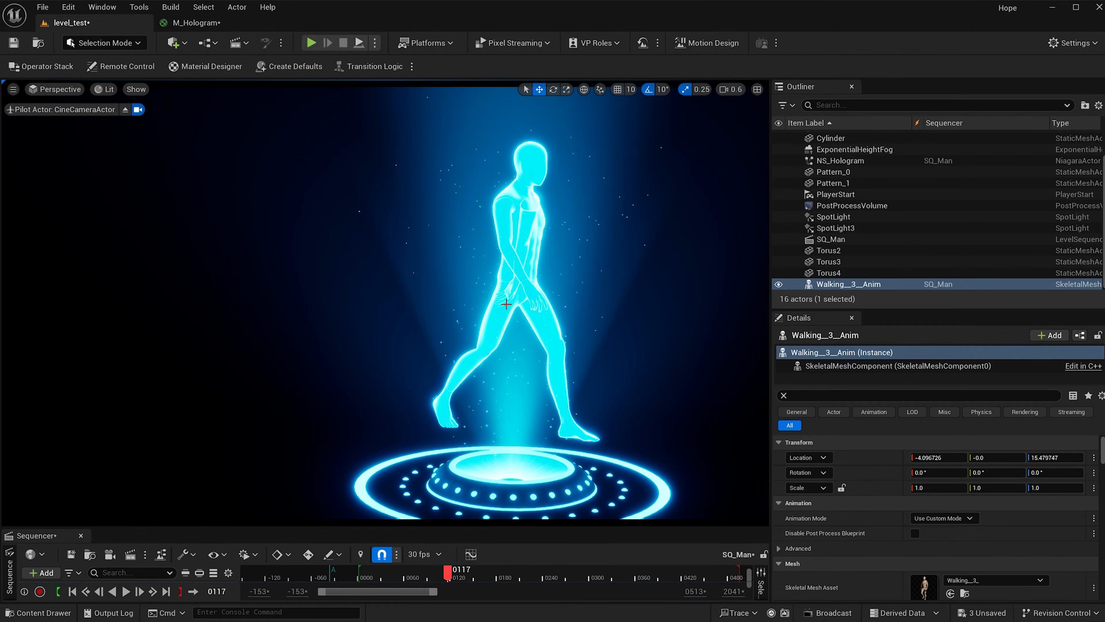
Move the Fresnel, blue constant and Multiply nodes together up and away from the M_Hologram output node.
click(188, 23)
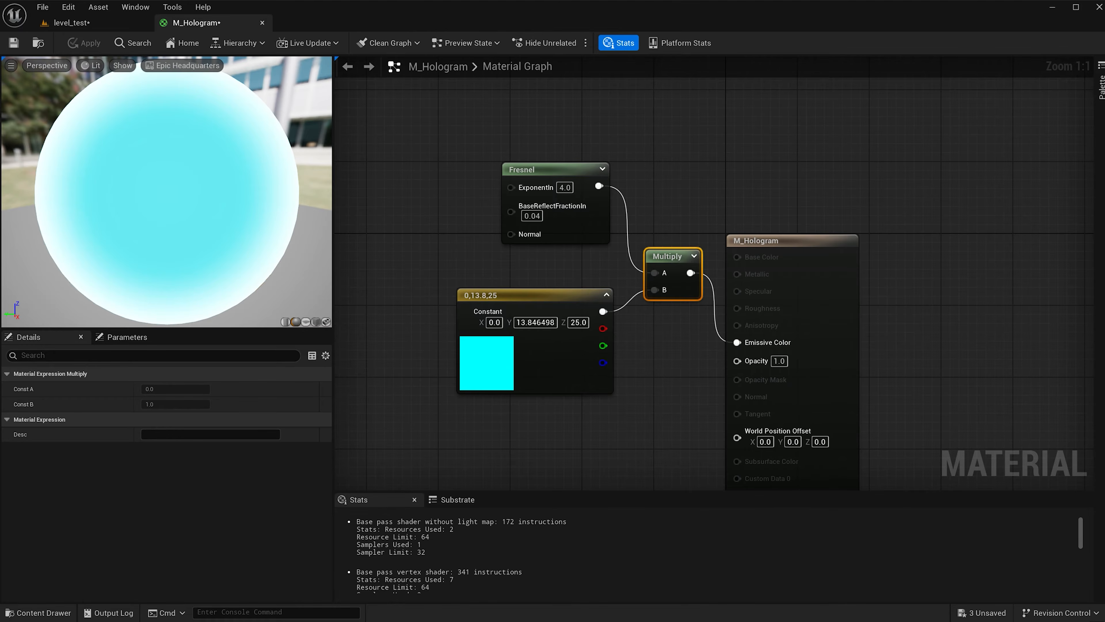
scroll(705, 127, down, 1)
drag(731, 109, 585, 326)
drag(719, 229, 604, 93)
scroll(645, 149, down, 1)
Add a SceneTexture node below the blue constant and set its Scene Texture Id to CustomDepth.
right_drag(537, 336, 666, 324)
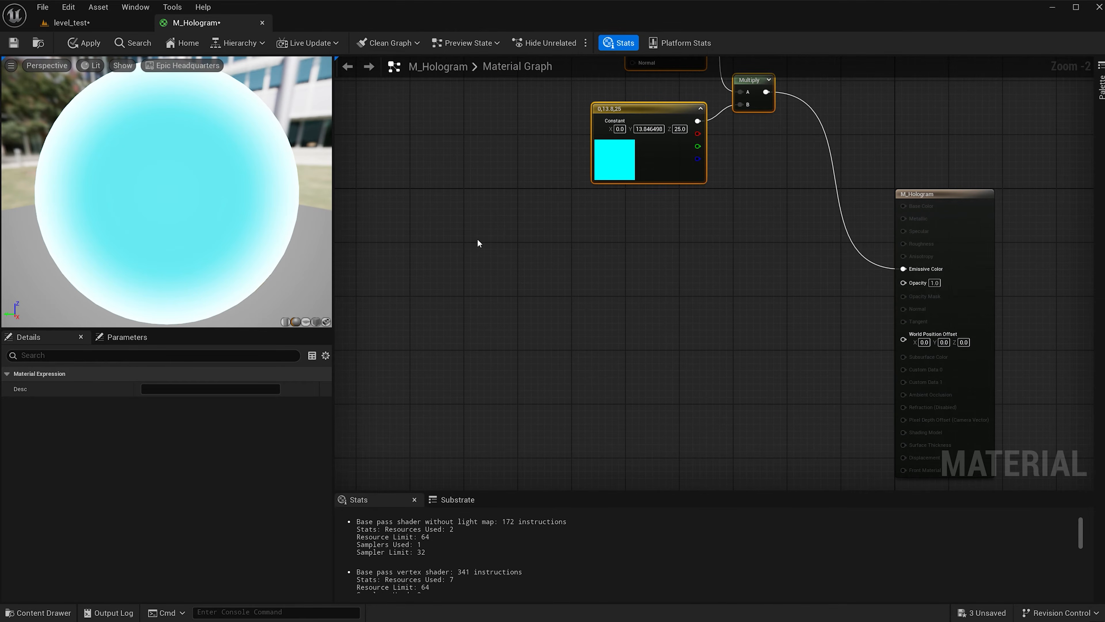
right_click(480, 247)
text(sce)
click(524, 402)
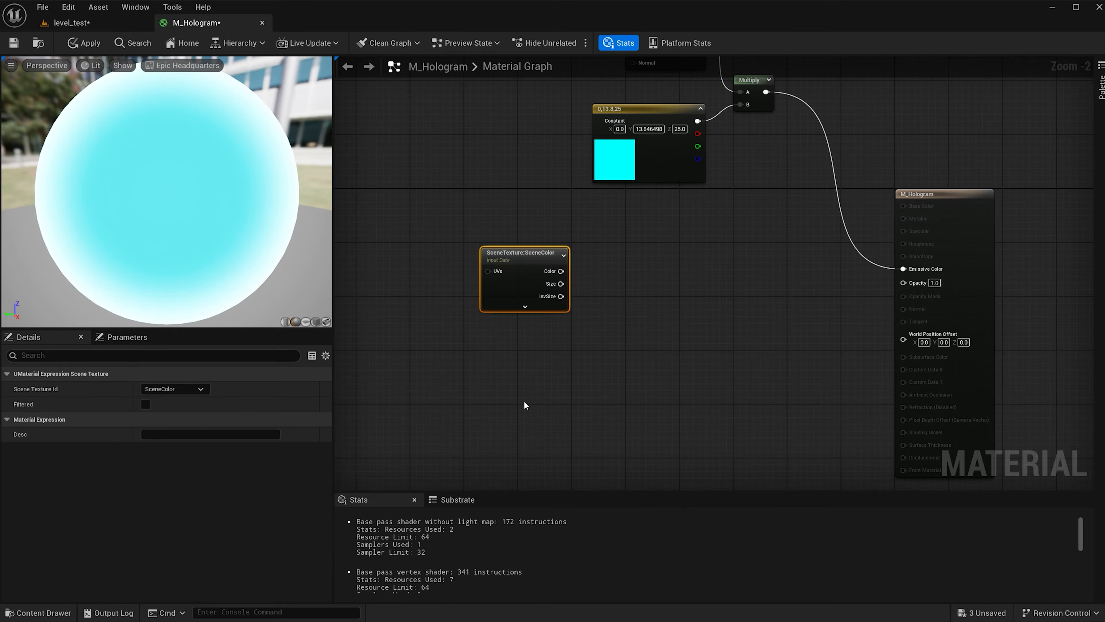
scroll(522, 263, down, 1)
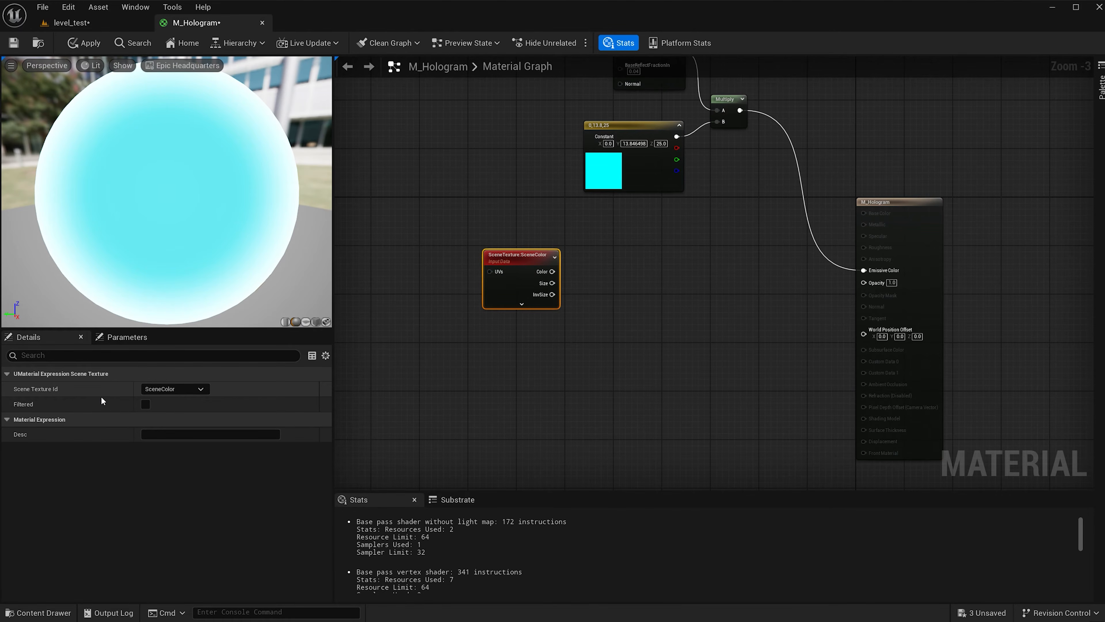
click(179, 389)
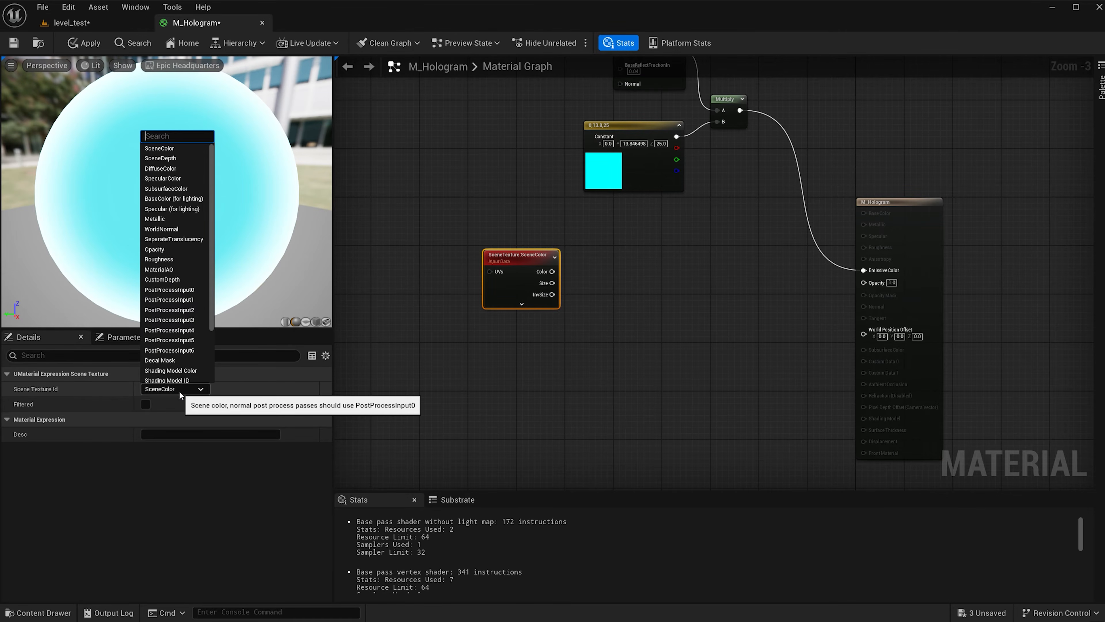
text(cu)
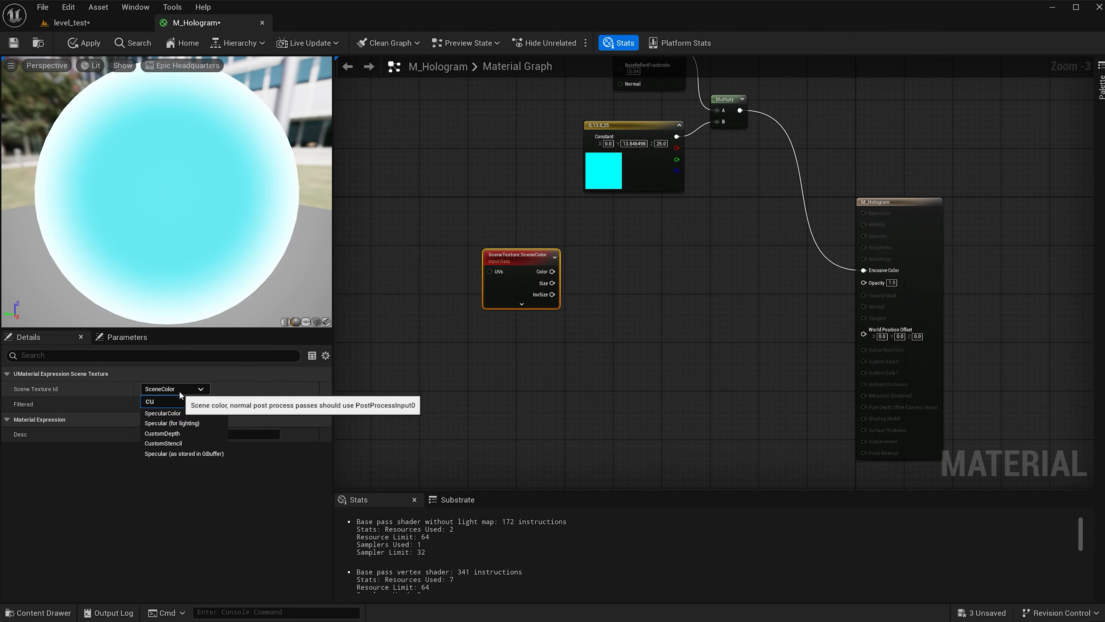
click(174, 433)
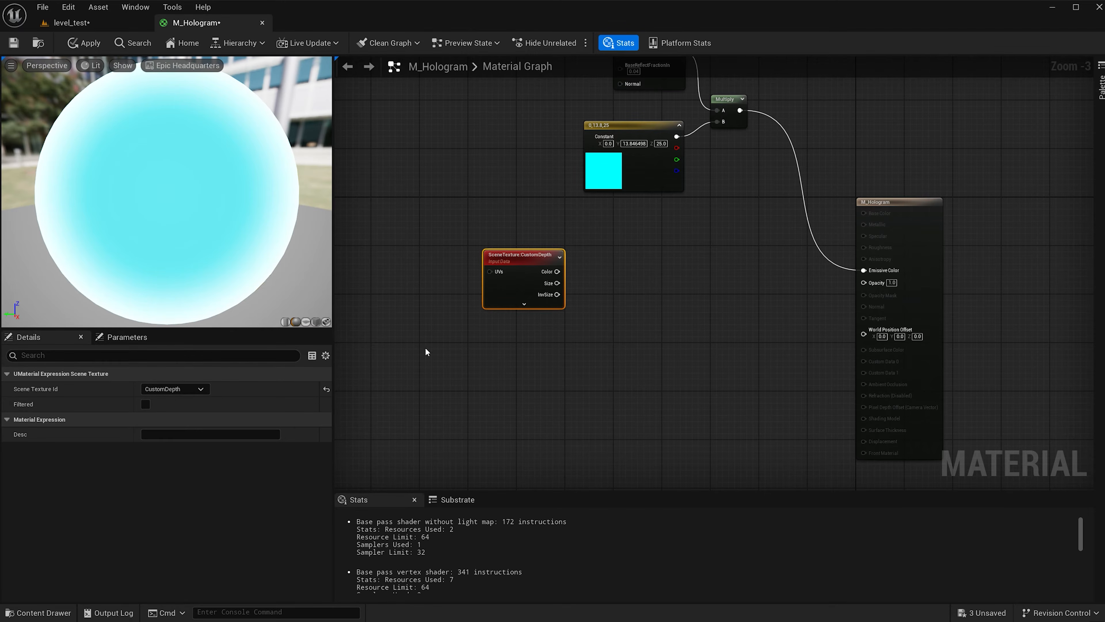
Enable Allow Custom Depth Writes for the M_Hologram material and return to the level.
click(896, 208)
click(185, 355)
text(cust)
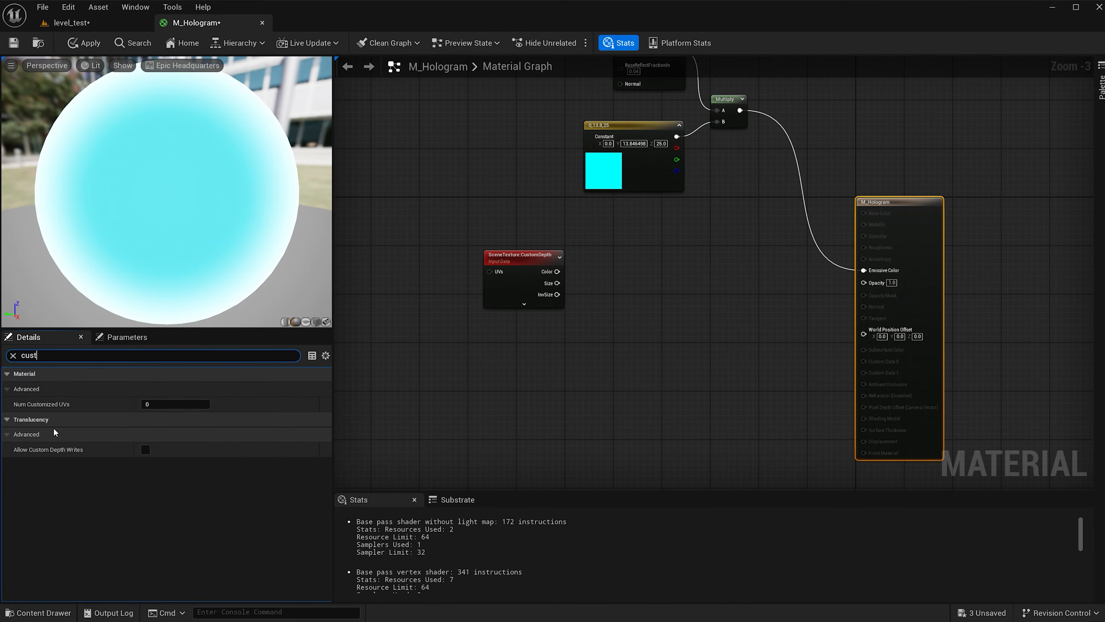
click(146, 450)
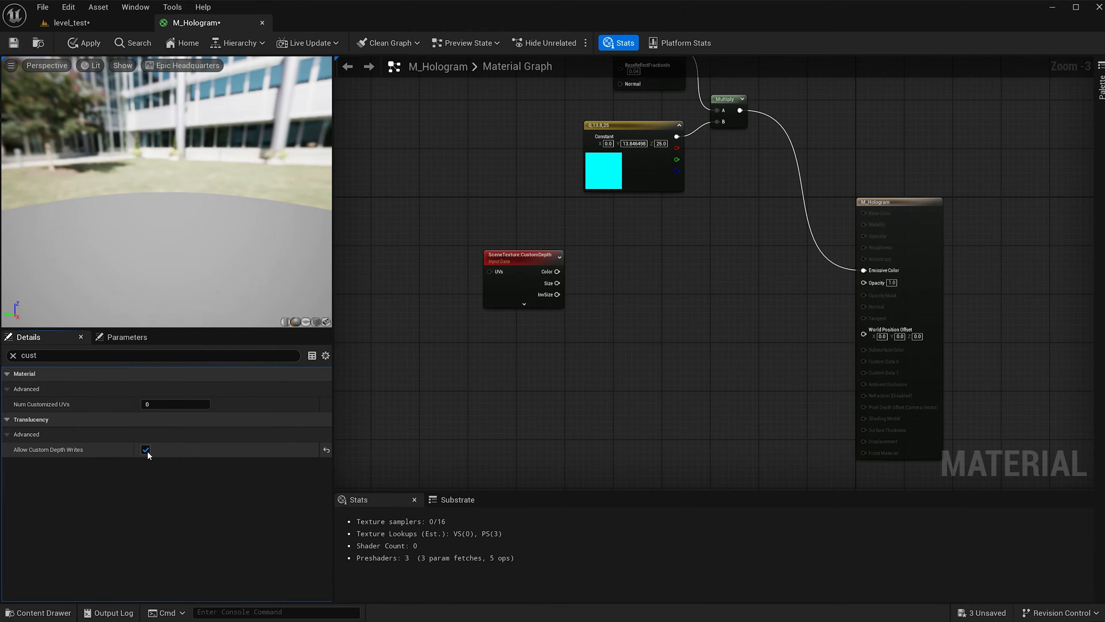
click(72, 23)
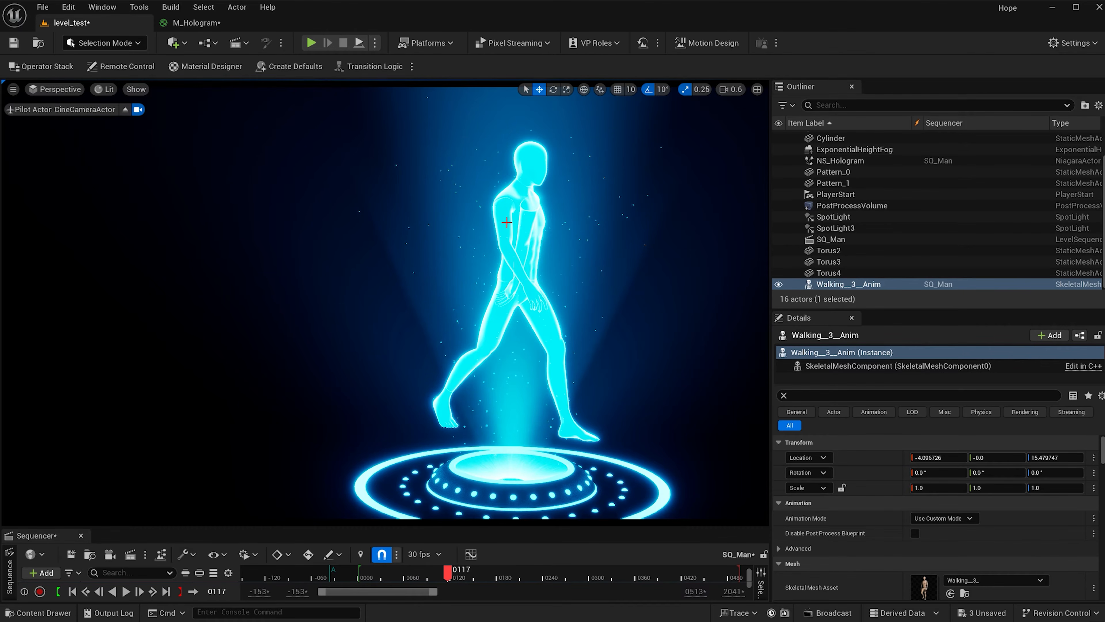
Filter the Walking__3__Anim actor's details for custom depth and make sure Render CustomDepth Pass is enabled.
click(816, 394)
text(cust)
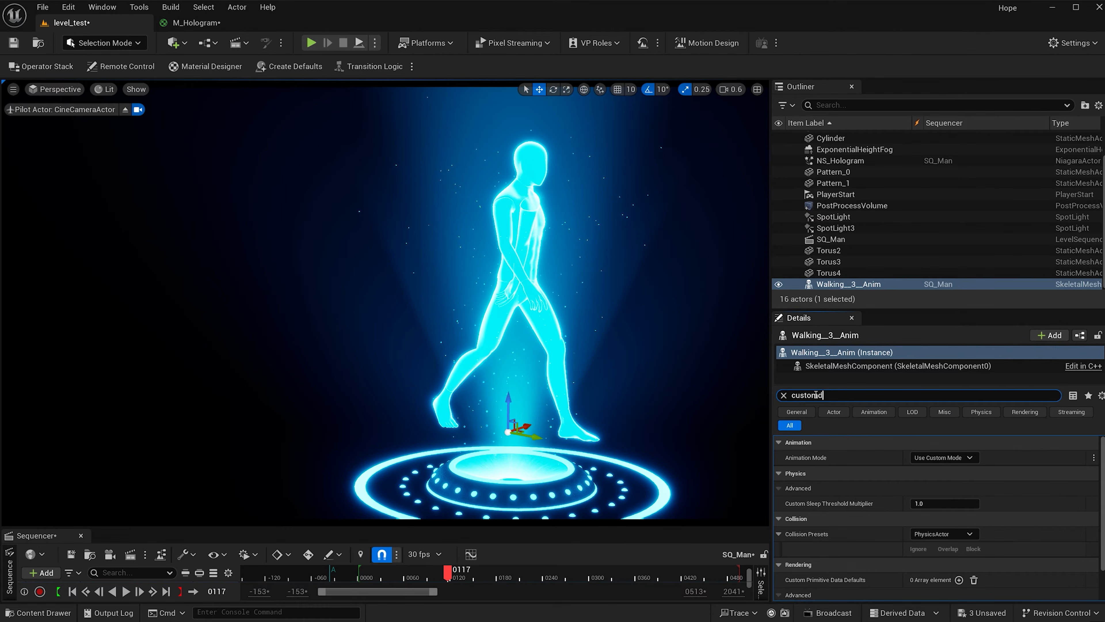
text(omd)
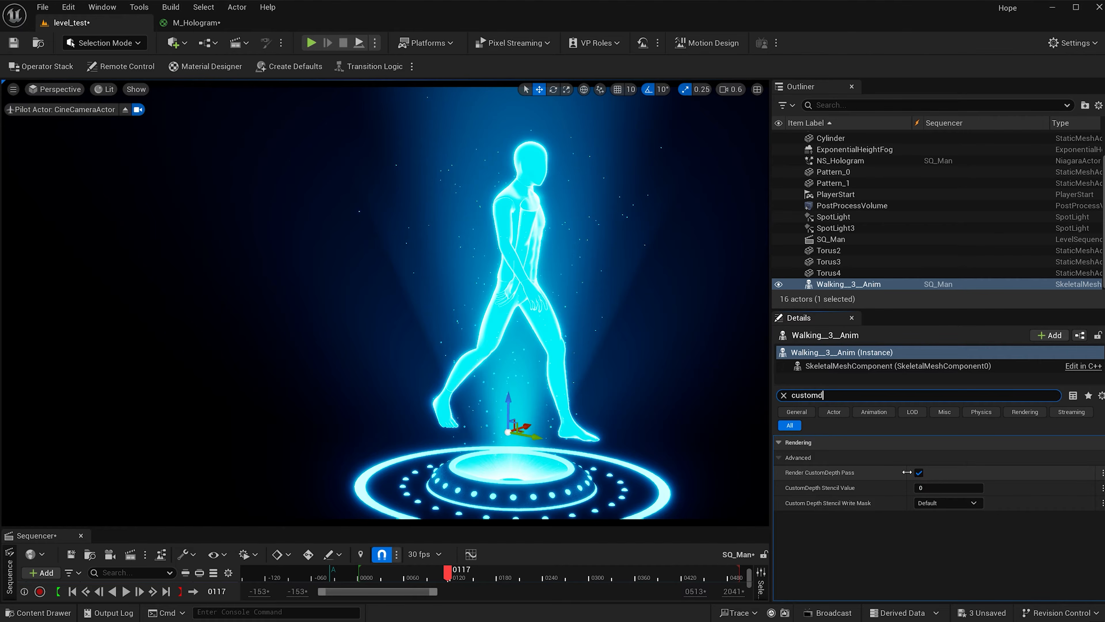
Return to M_Hologram, move the SceneTexture node away from the constant, and place a PixelDepth node beneath it.
click(202, 24)
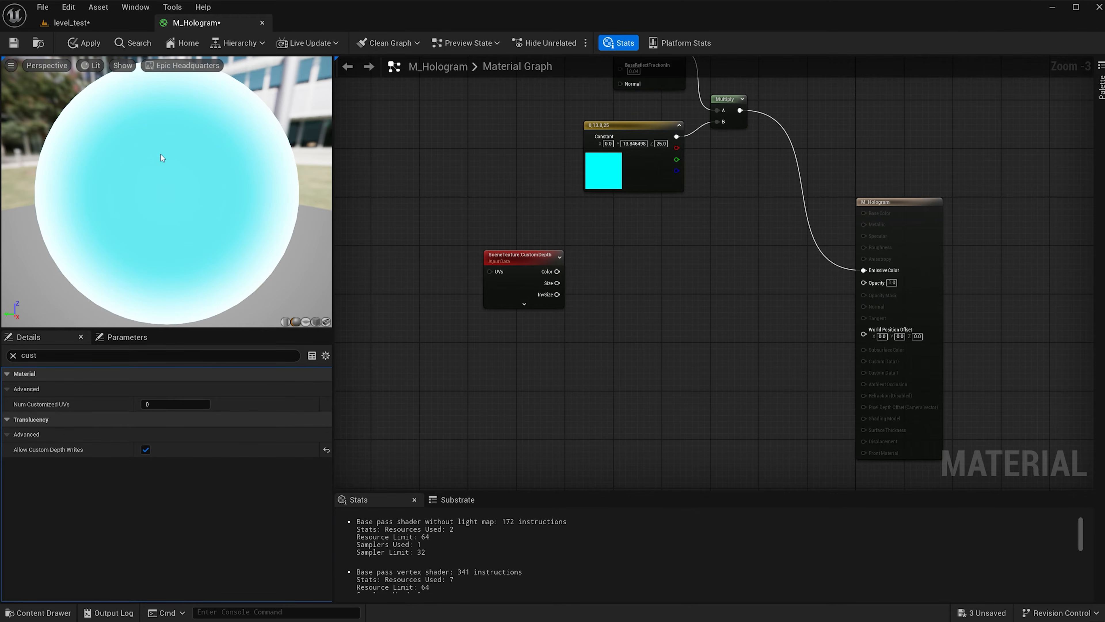
right_drag(590, 270, 683, 286)
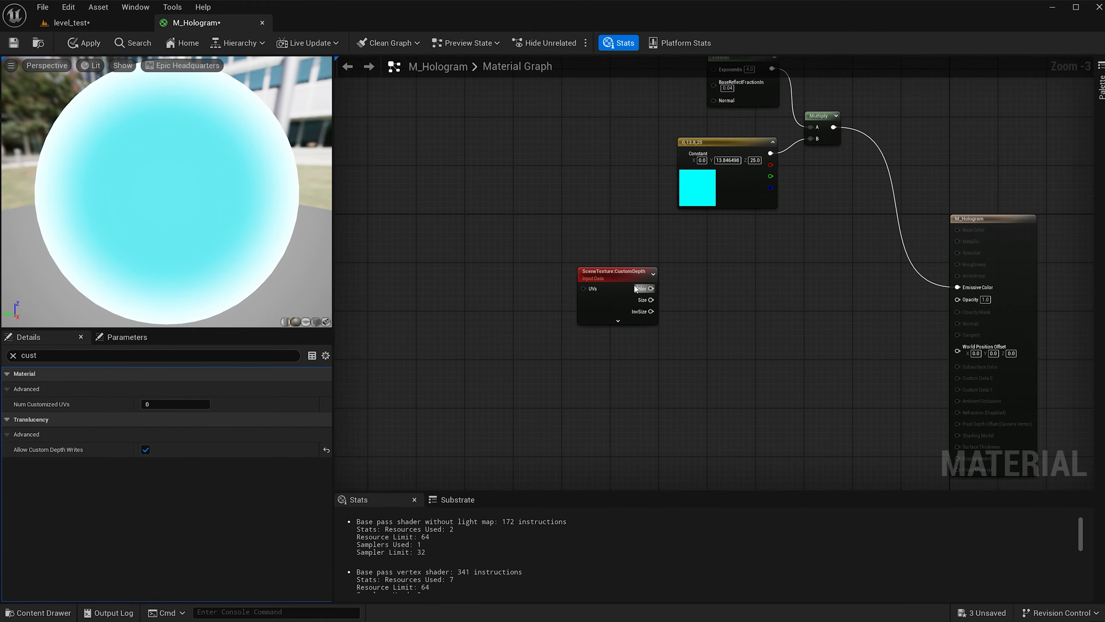
drag(624, 283, 560, 271)
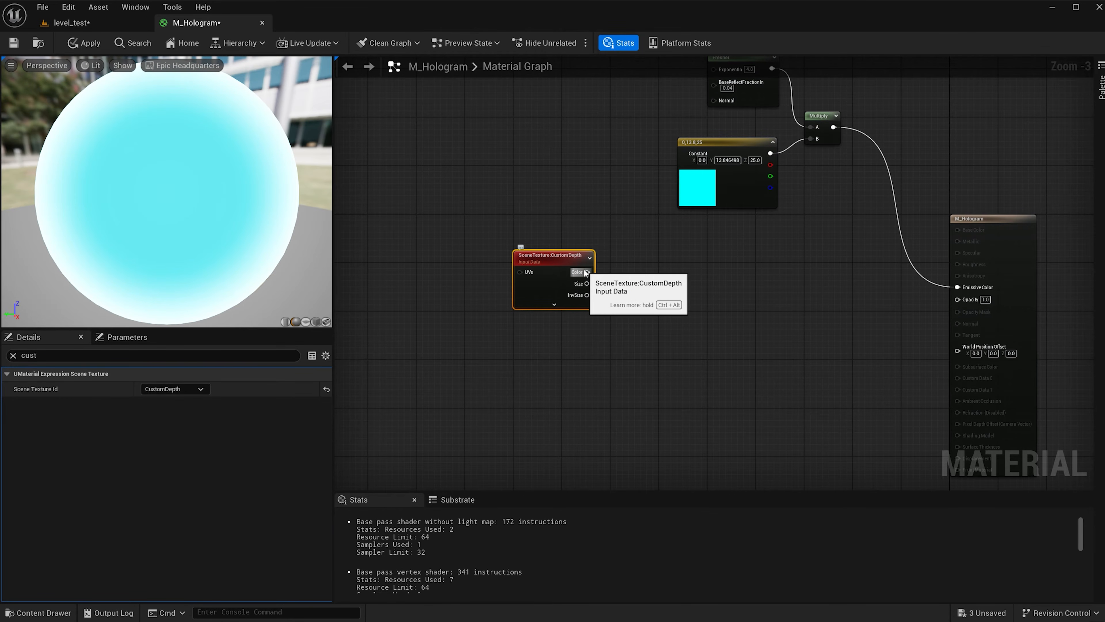
scroll(586, 273, up, 2)
right_click(564, 338)
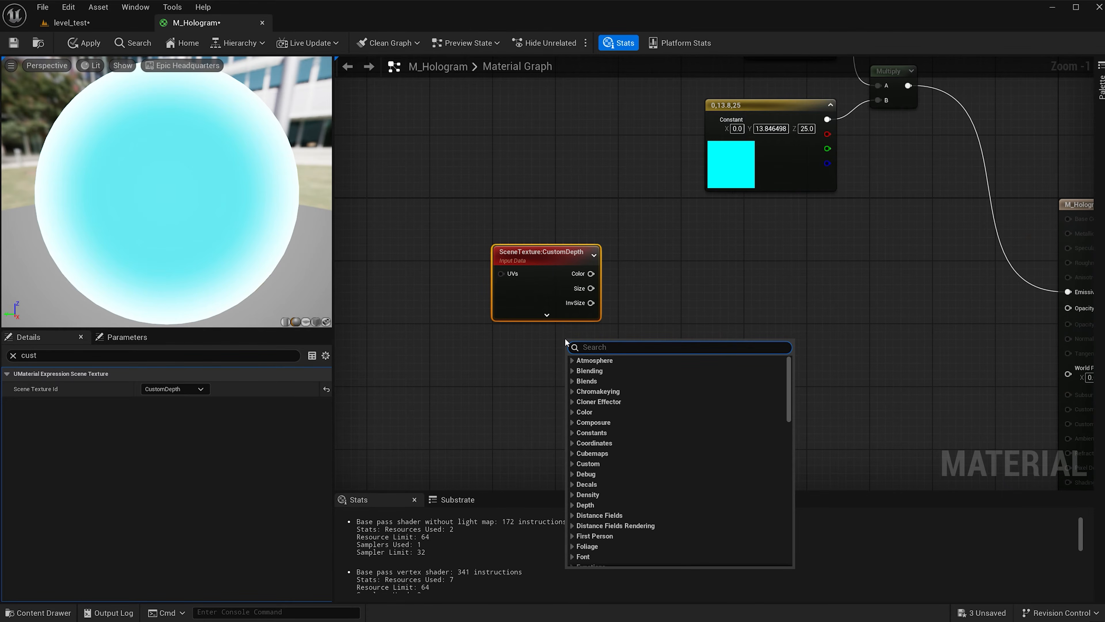
text(pixe)
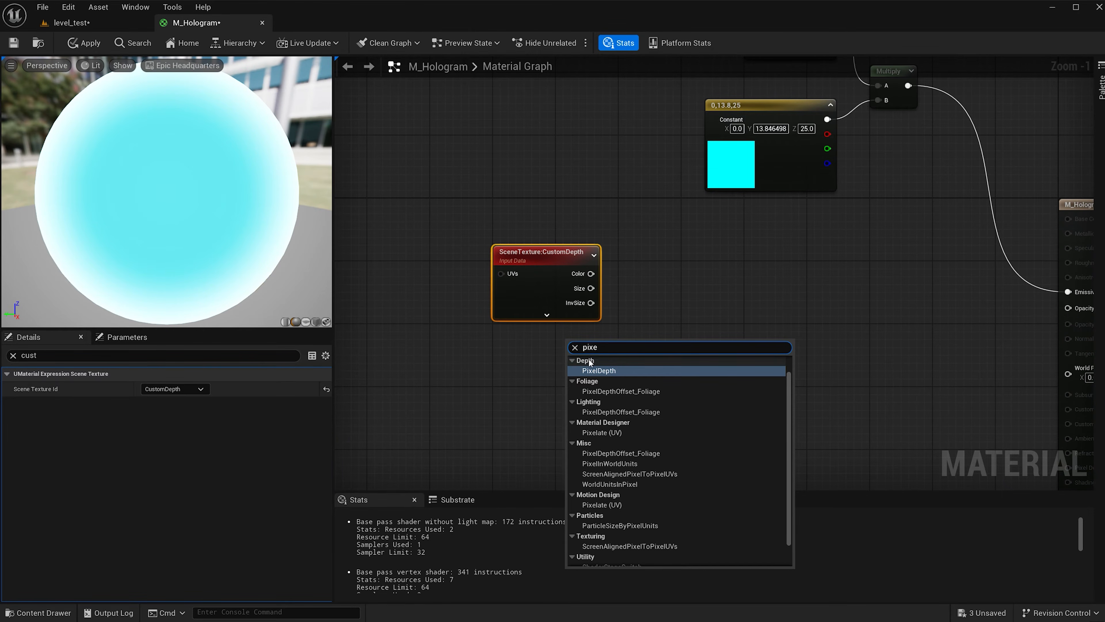
click(600, 370)
drag(585, 347, 578, 364)
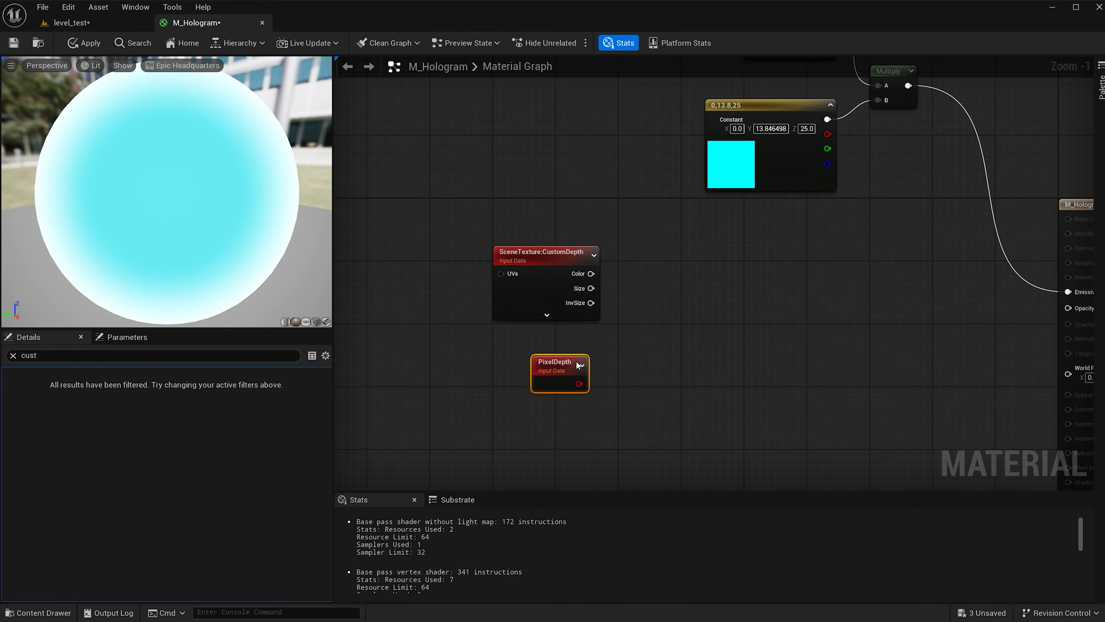
Add a ComponentMask node from the SceneTexture's Color output and restrict it to the R channel.
click(69, 24)
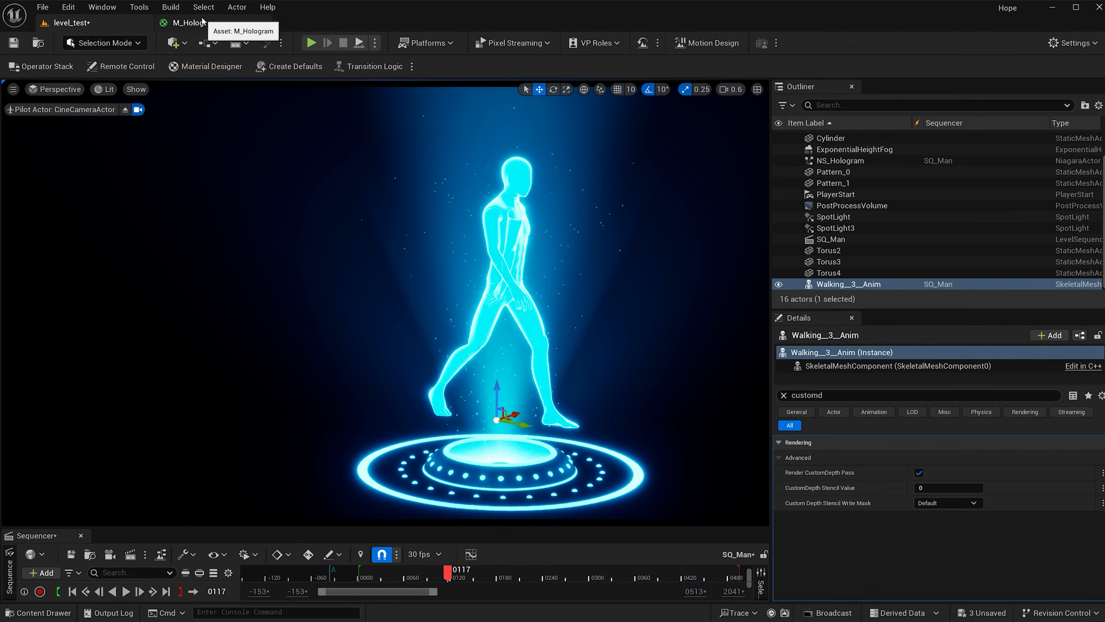
click(192, 22)
drag(591, 273, 668, 293)
text(mask)
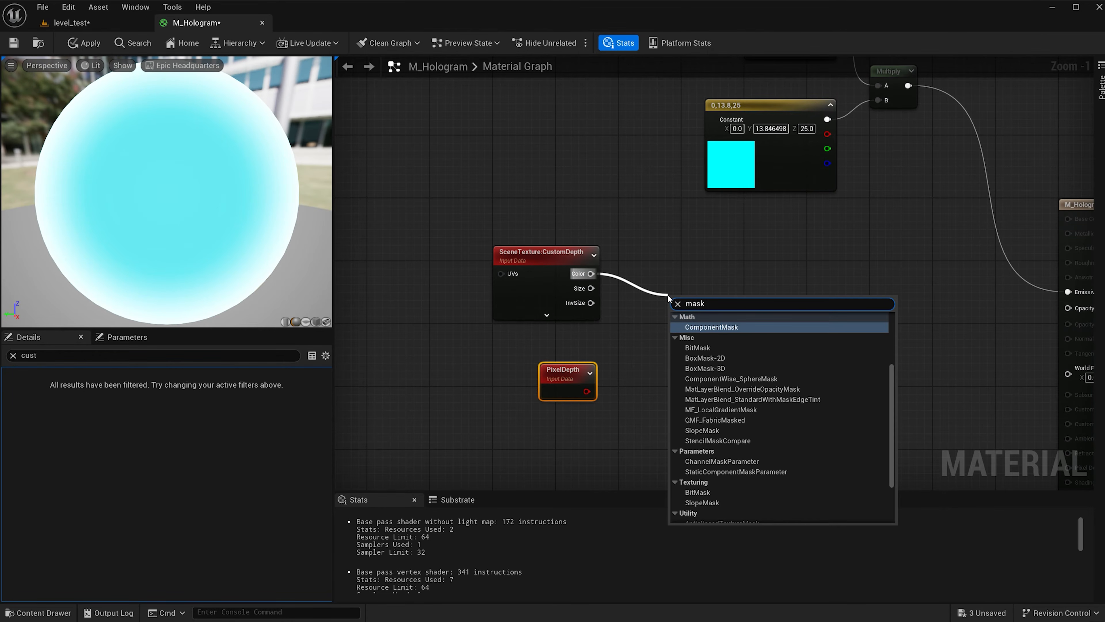
click(696, 322)
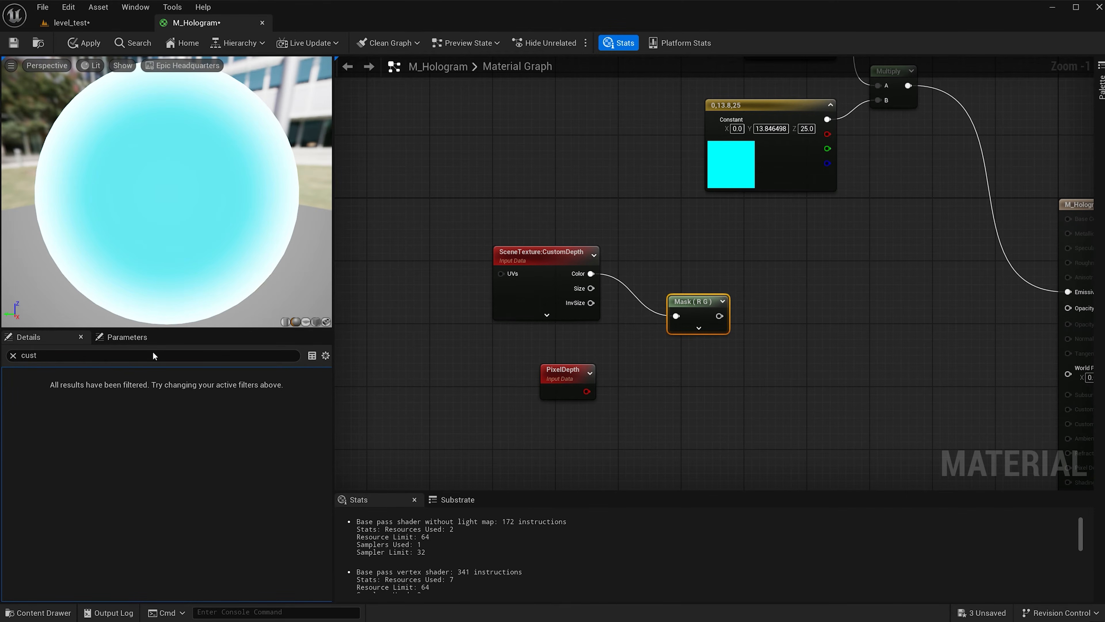
click(13, 355)
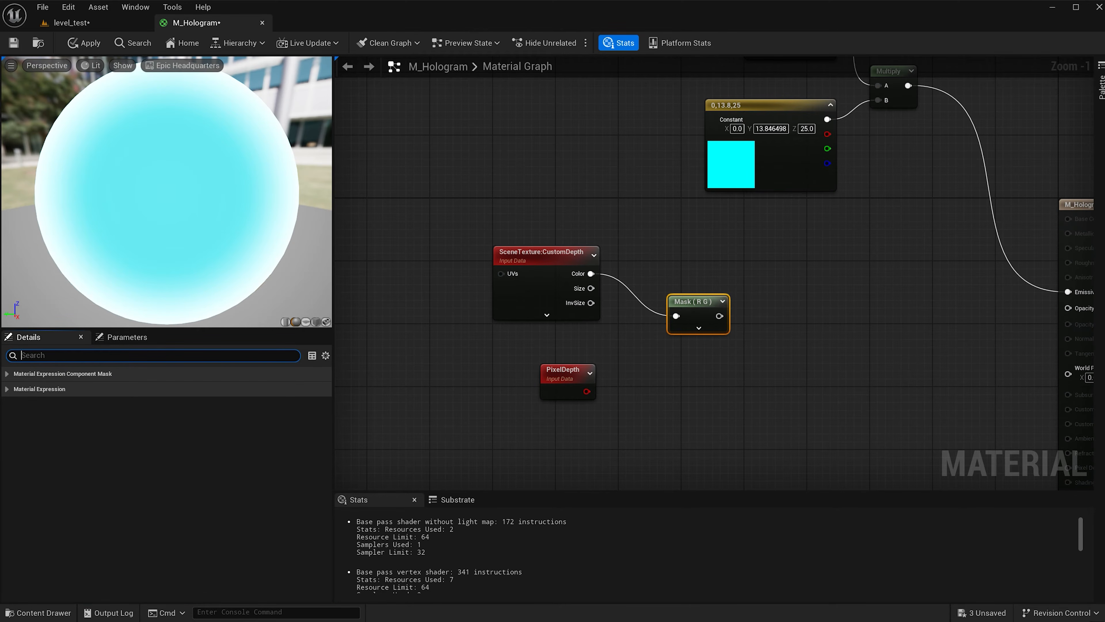
click(7, 374)
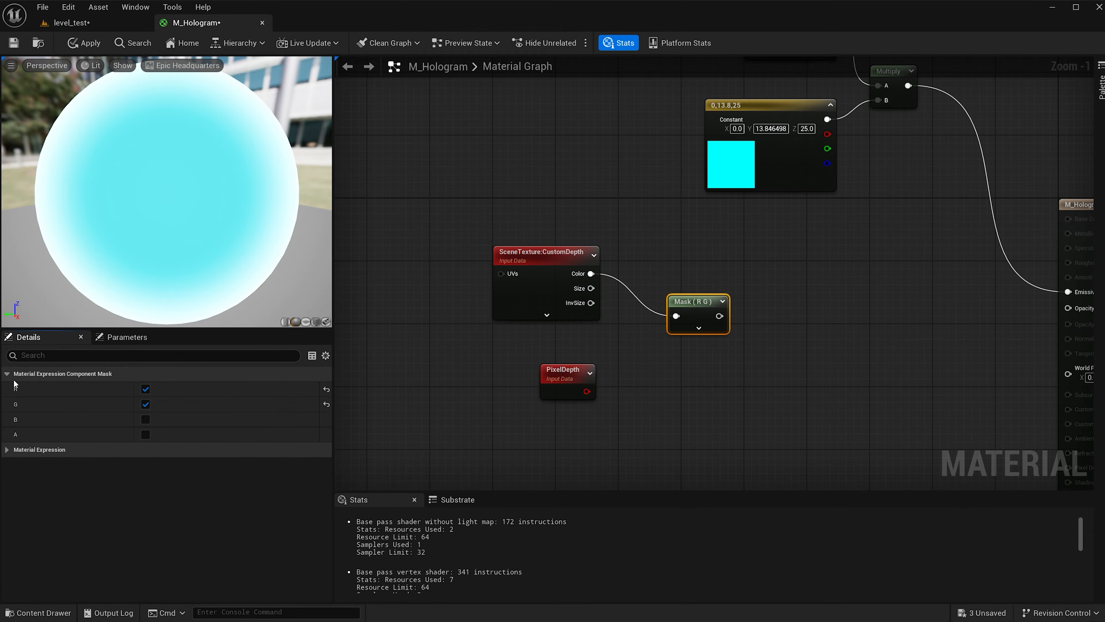
click(145, 404)
Add a Subtract node with the Mask (R) output feeding A and PixelDepth feeding B.
right_drag(570, 330, 520, 329)
drag(613, 304, 634, 325)
text(sub)
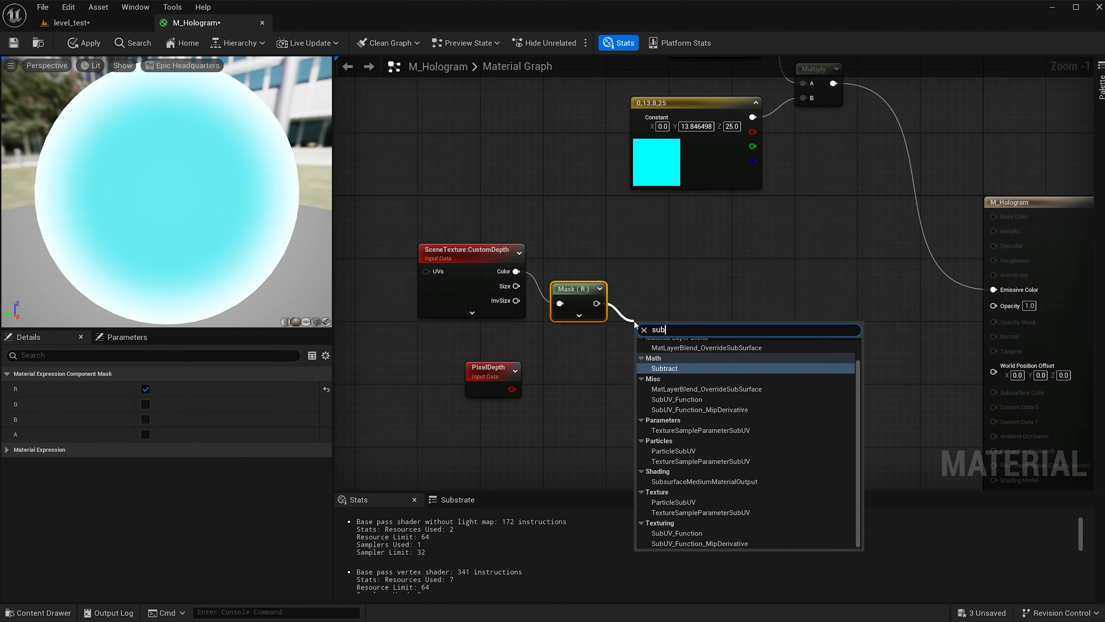
click(691, 369)
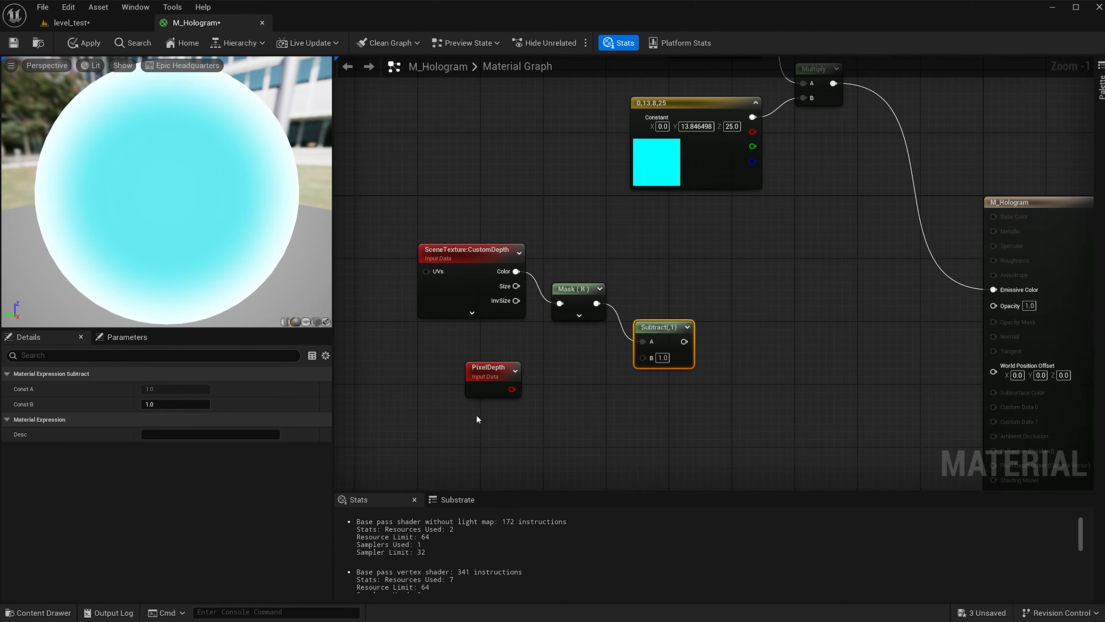
drag(511, 390, 643, 364)
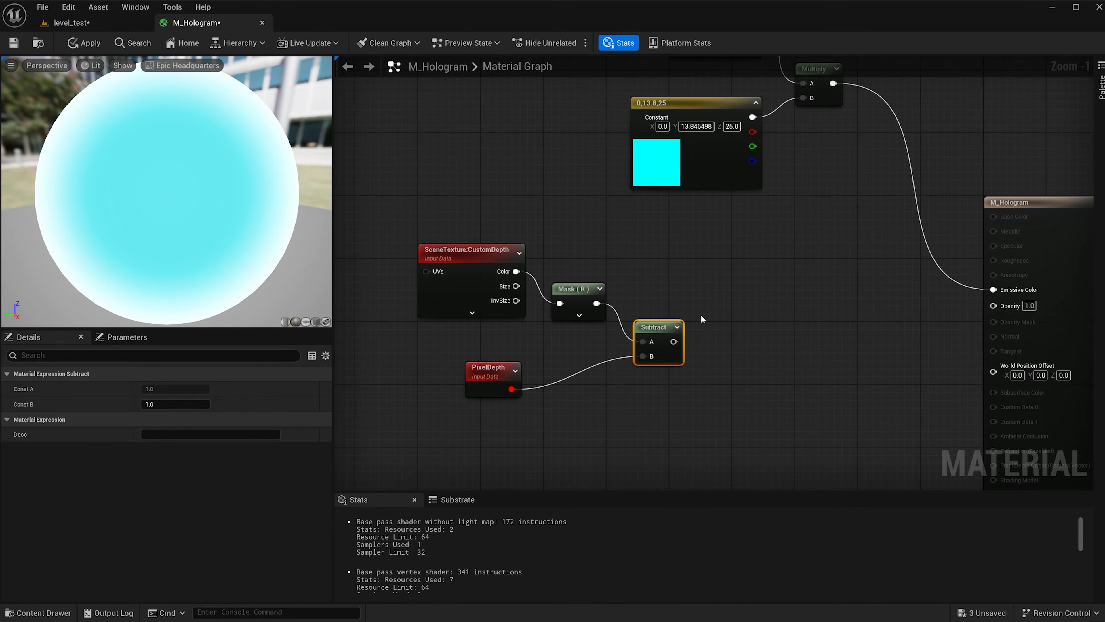
Straighten the connections between SceneTexture, Mask and Subtract, and move PixelDepth directly below the Mask node.
drag(715, 251, 423, 338)
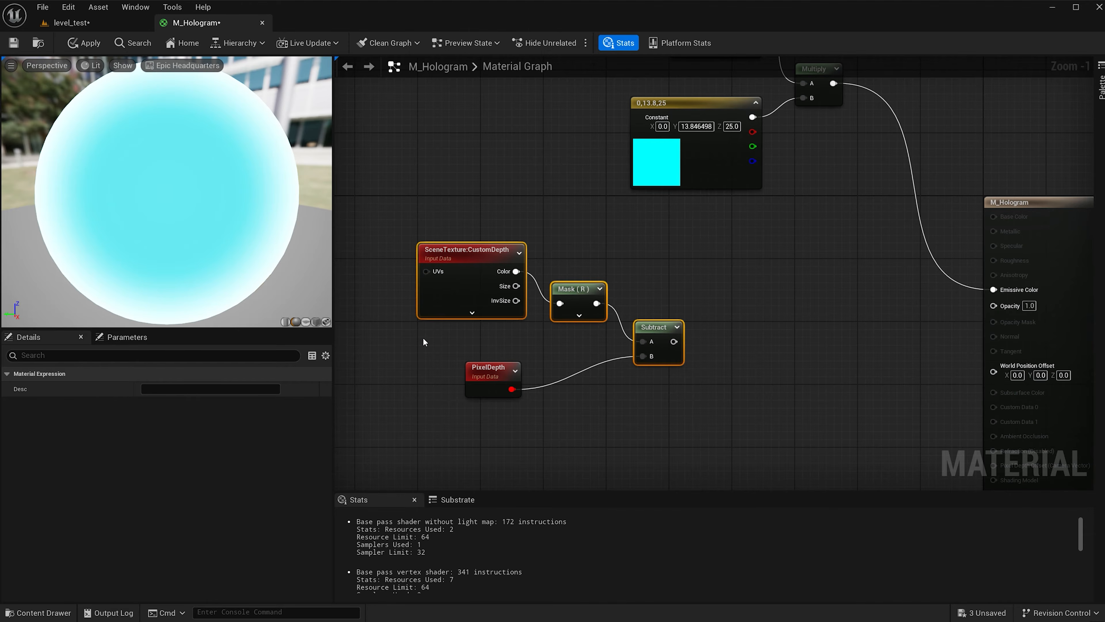
key(q)
drag(500, 368, 587, 337)
Add an Add node after Subtract, set its B value to 0.2, and align it with Subtract.
right_drag(691, 382, 664, 300)
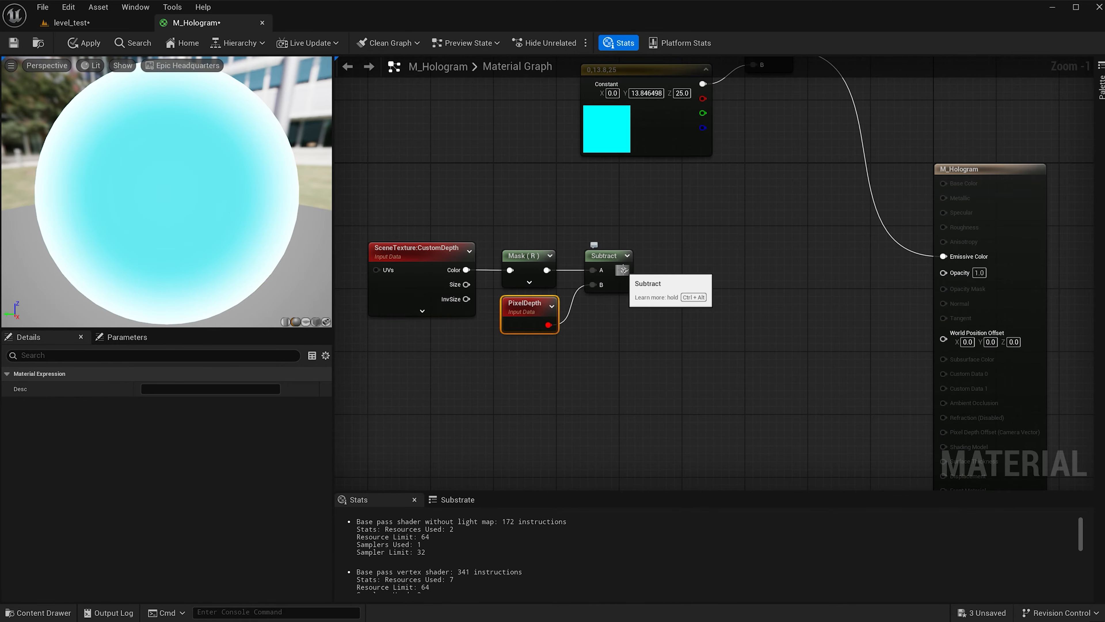
drag(623, 270, 651, 261)
text(add)
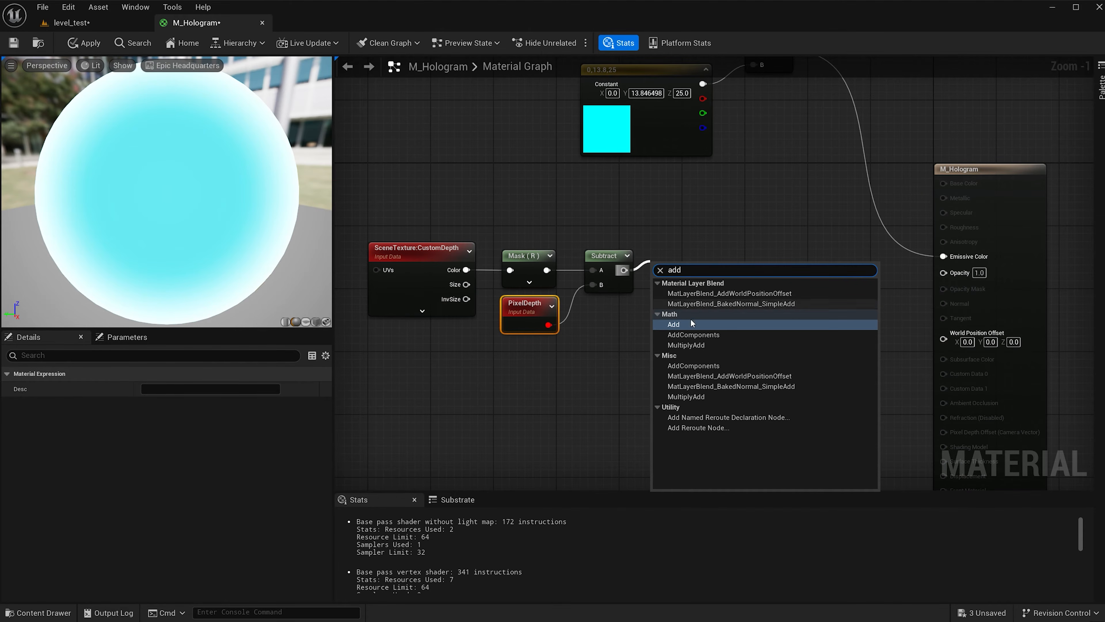
click(692, 327)
click(679, 298)
text(0.2)
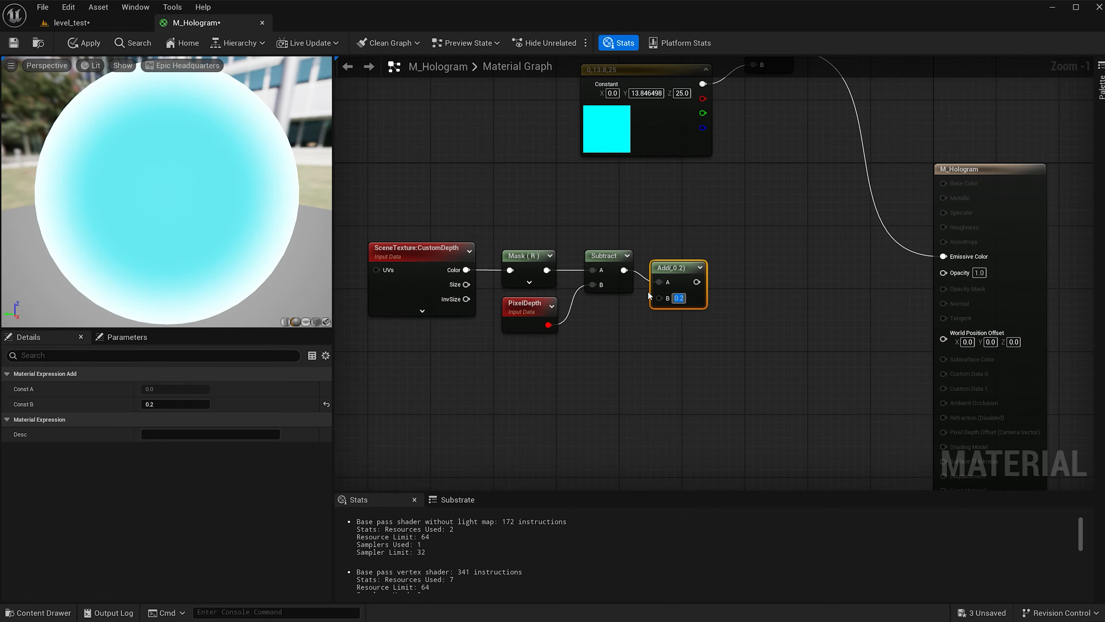
key(Return)
drag(696, 278, 748, 254)
click(730, 267)
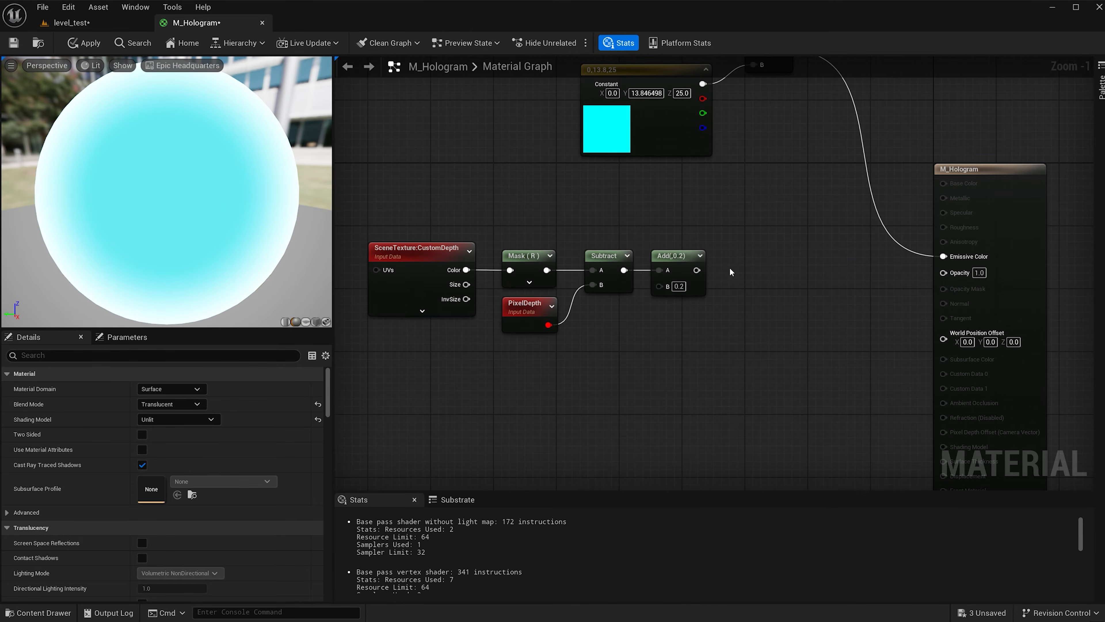
Place a Multiply node just above and beyond the Add node, with the Add output connected to its B input.
click(734, 249)
drag(696, 270, 743, 285)
drag(748, 256, 741, 211)
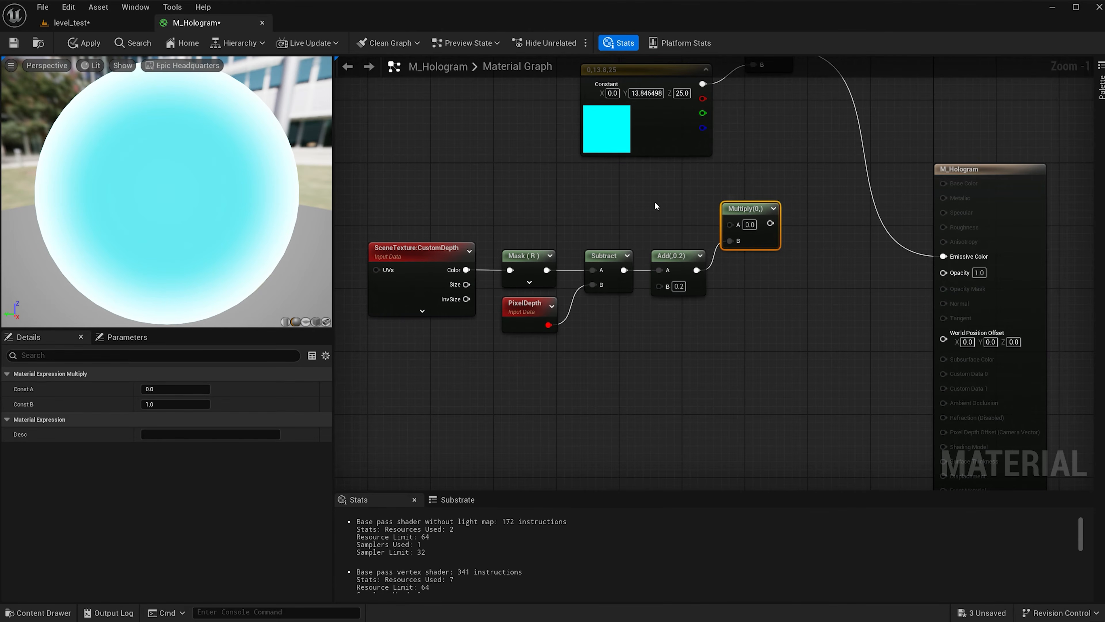
Create a scalar parameter named opacity above the Add node and connect it to the Multiply node's A input.
click(609, 194)
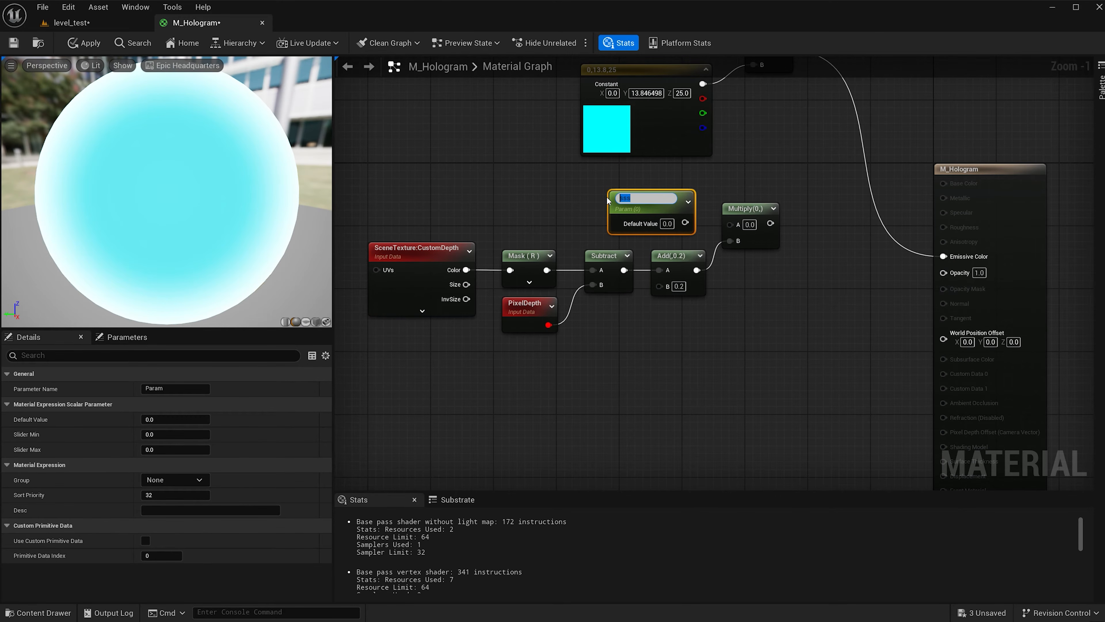
text(opacity)
scroll(606, 196, up, 1)
drag(696, 227, 744, 227)
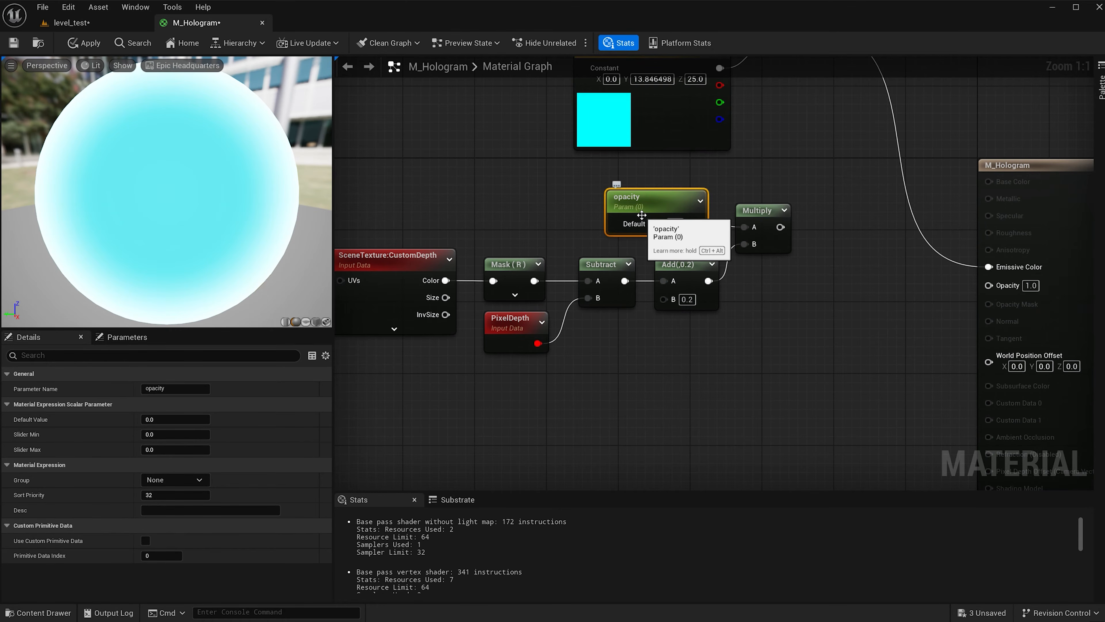
Connect Multiply to M_Hologram's Opacity with the opacity parameter set to 0.5, then apply the material and orbit the figure in the level.
drag(780, 227, 1003, 291)
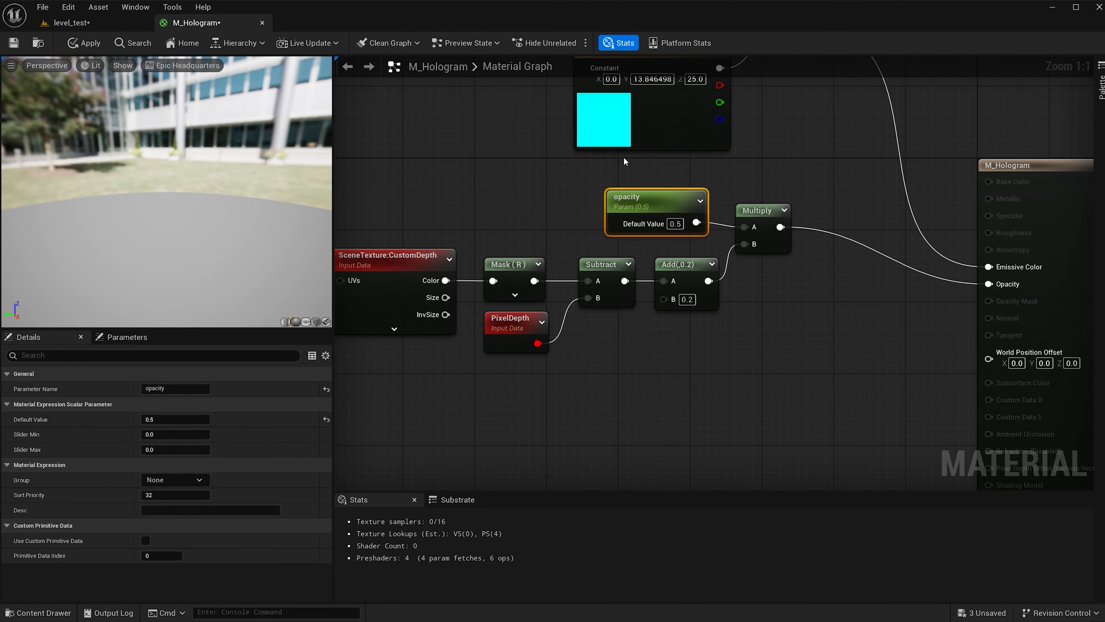
click(88, 43)
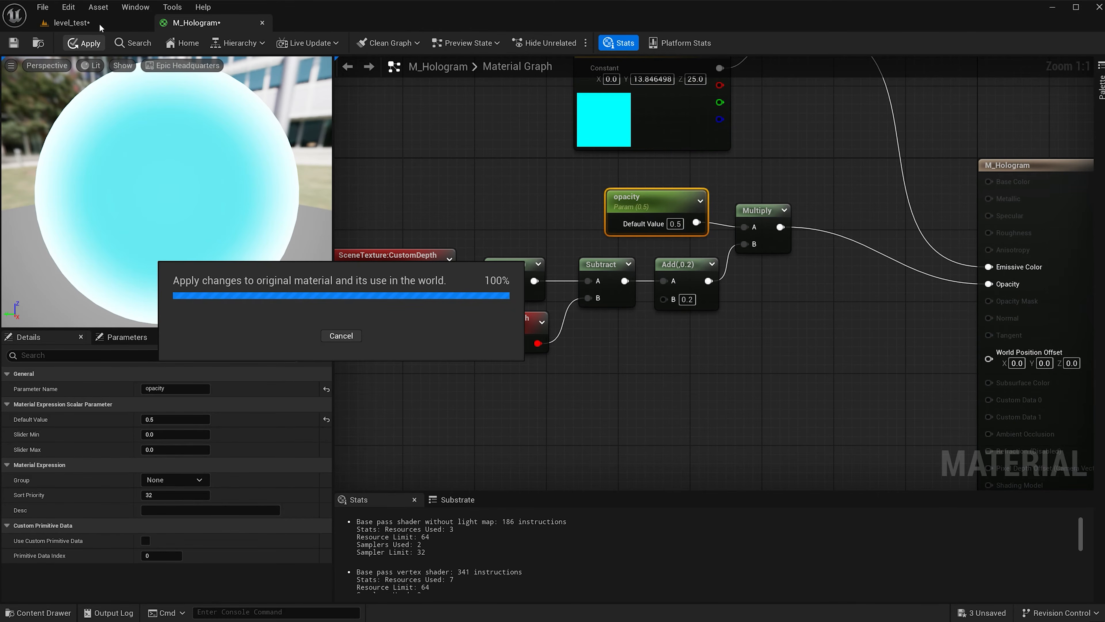
click(72, 23)
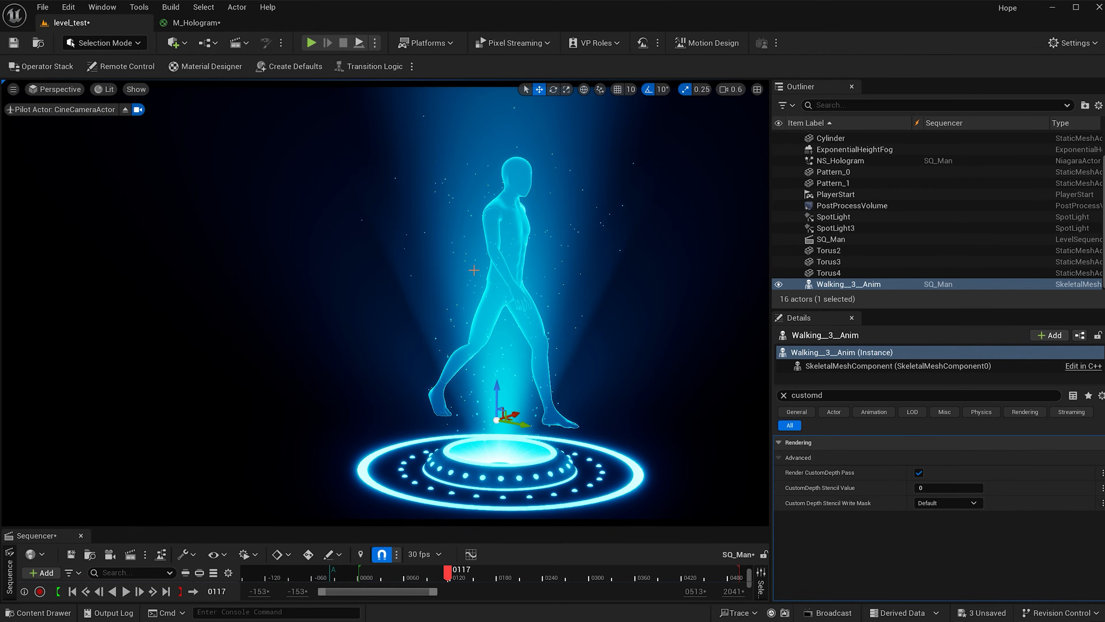
alt+drag(589, 299, 454, 283)
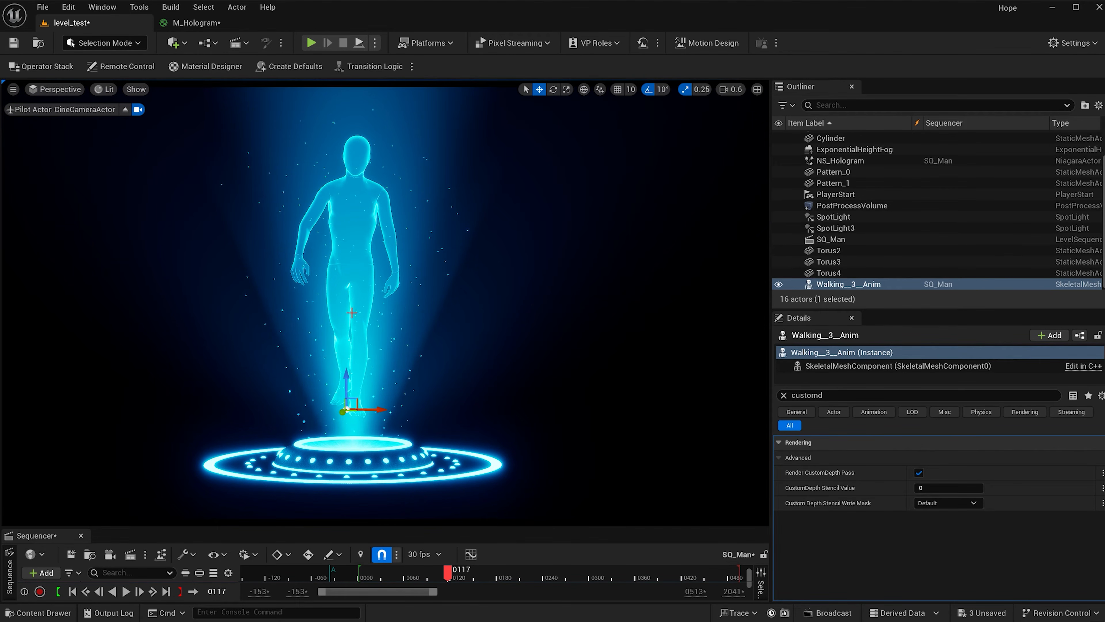
Disconnect Multiply from M_Hologram's Opacity input and add the T_Stripes texture from the Textures folder below the depth nodes.
click(196, 23)
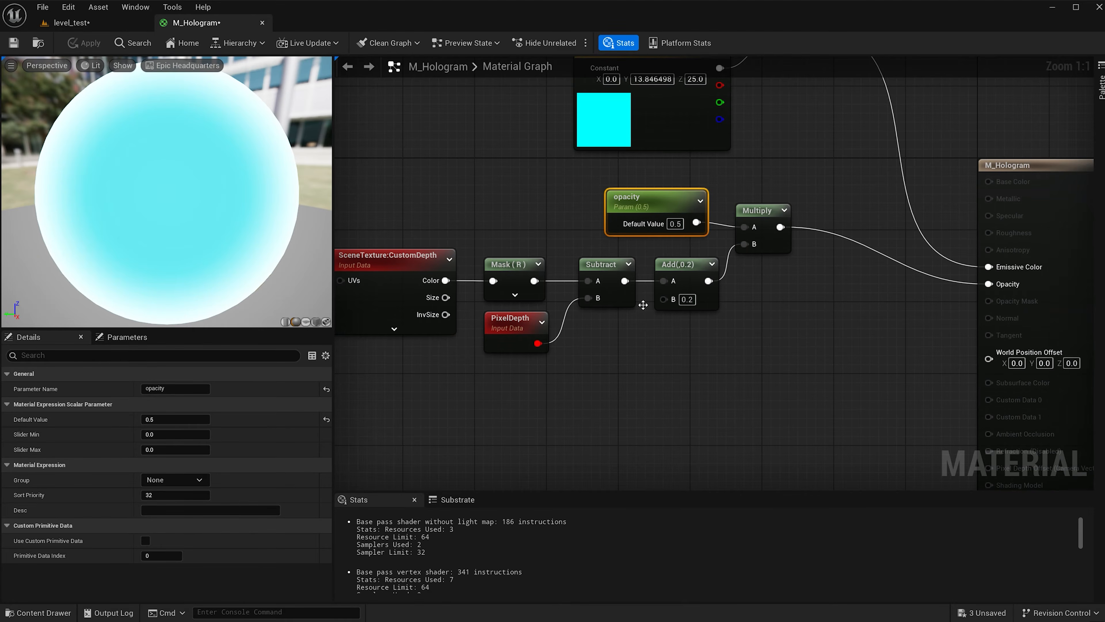
alt+click(987, 284)
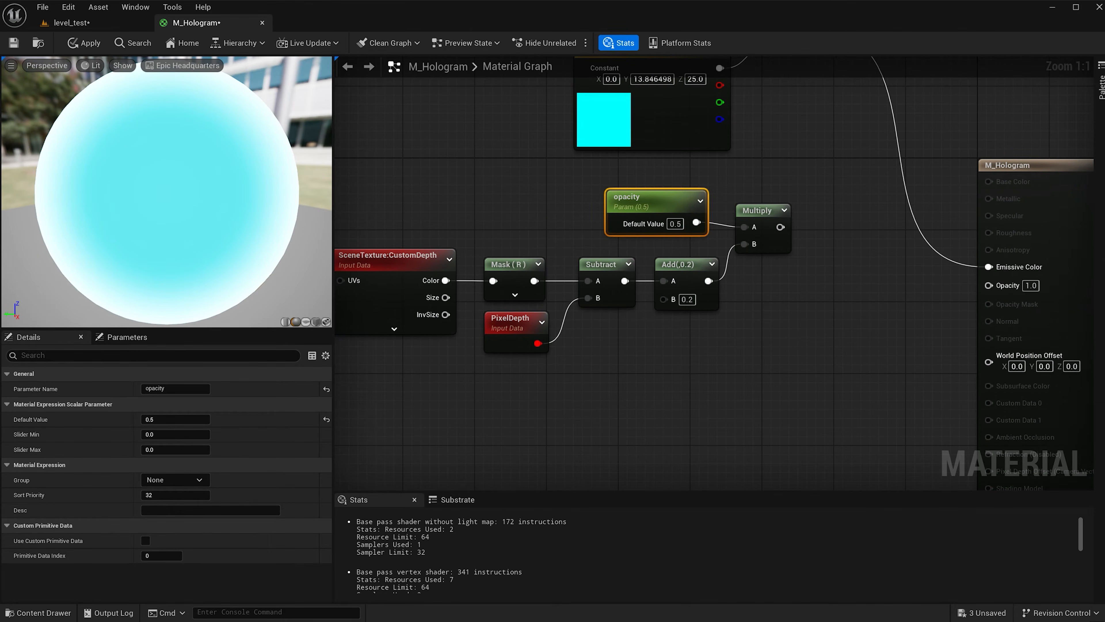
right_drag(714, 354, 883, 293)
key(ctrl+space)
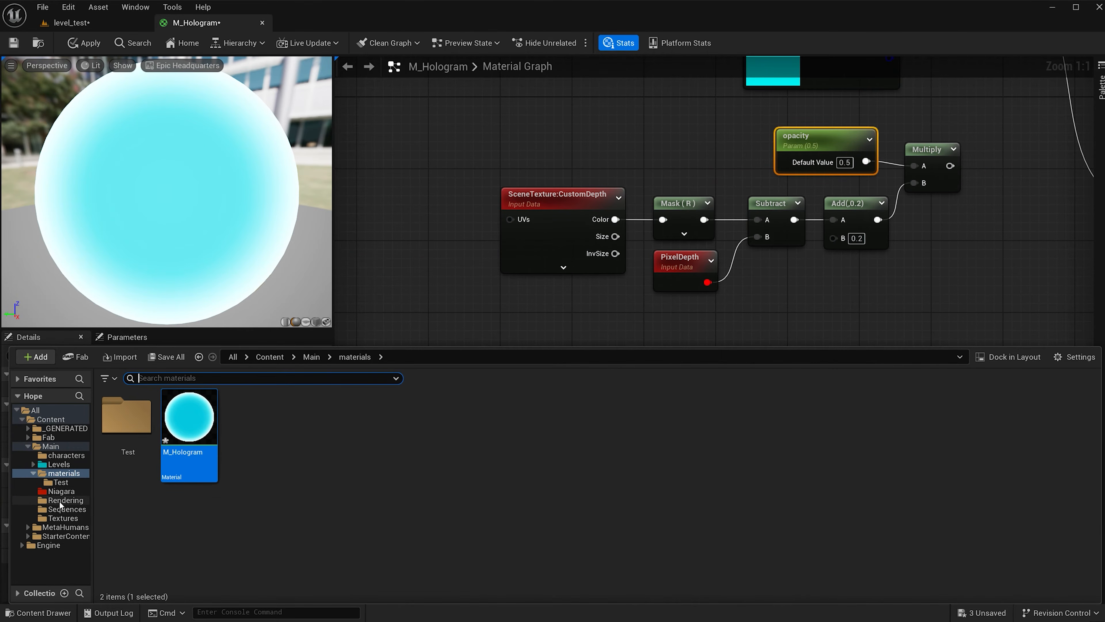
click(60, 519)
drag(251, 417, 812, 319)
right_drag(974, 349, 866, 286)
drag(756, 263, 758, 276)
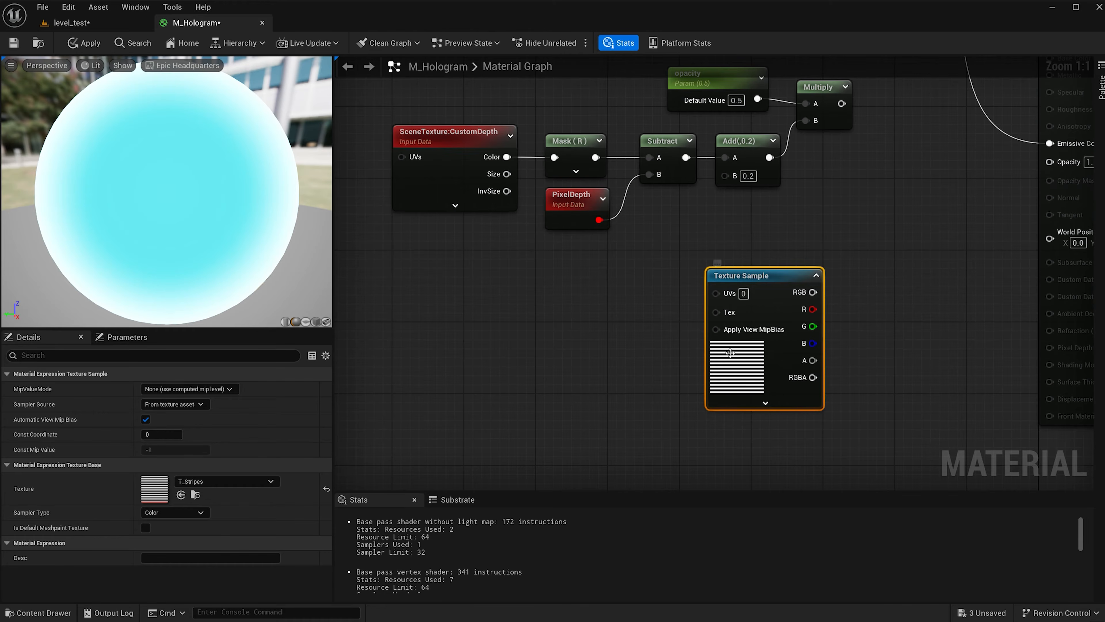
Connect the stripe texture's RGB output to the Opacity input, apply the material, and check the figure in the level.
drag(812, 292, 1049, 165)
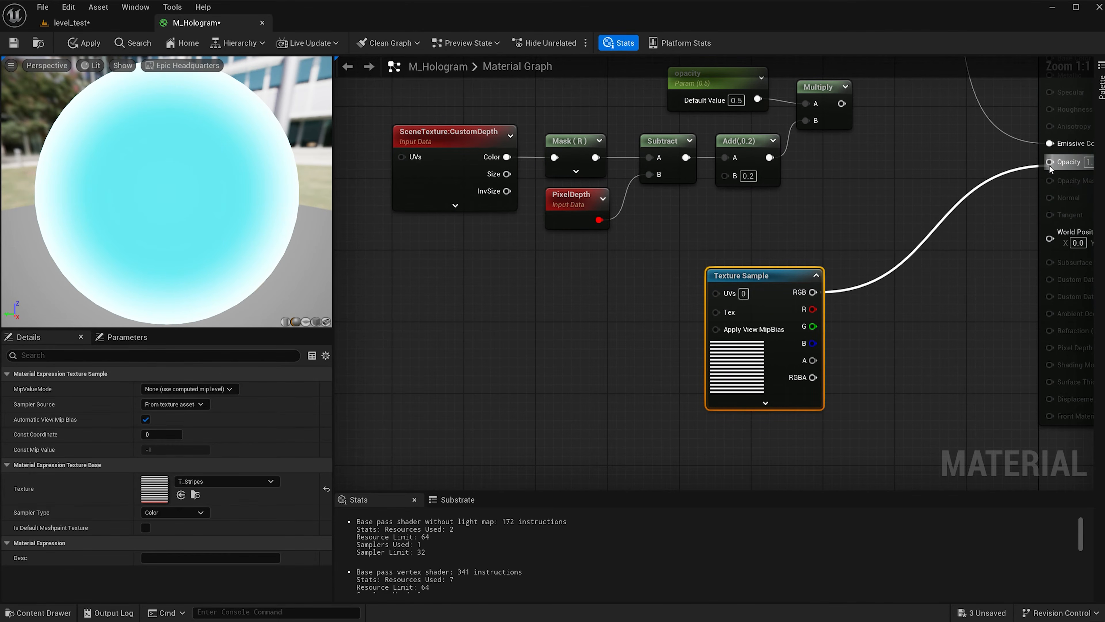
click(99, 24)
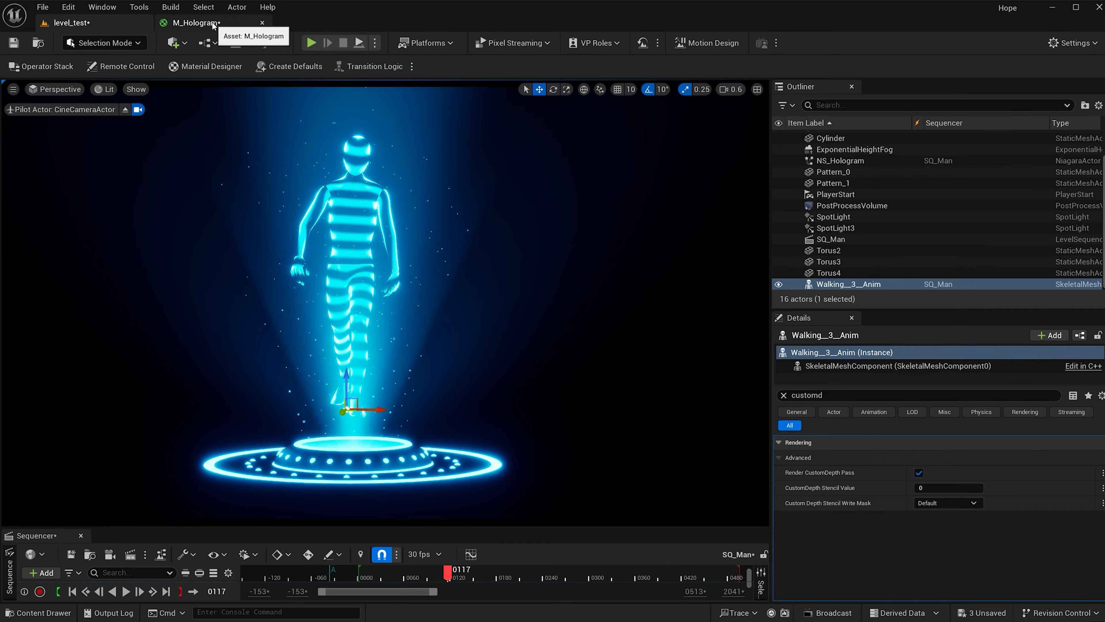
Add an Absolute World Position node to M_Hologram's graph, well to the left of the stripe Texture Sample.
click(197, 23)
right_click(440, 295)
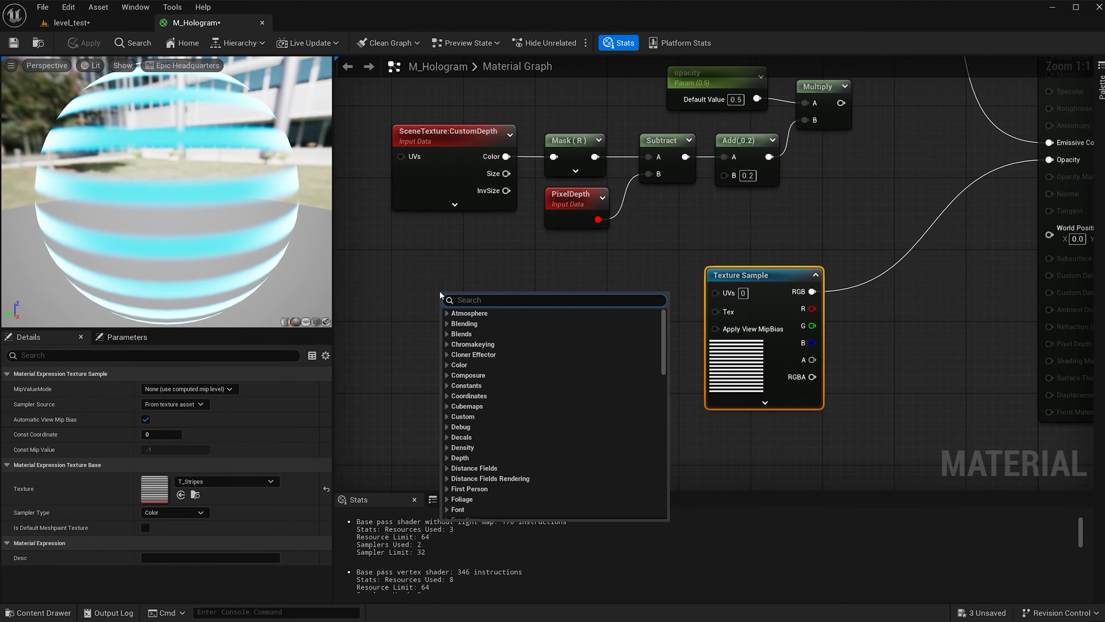
text(world)
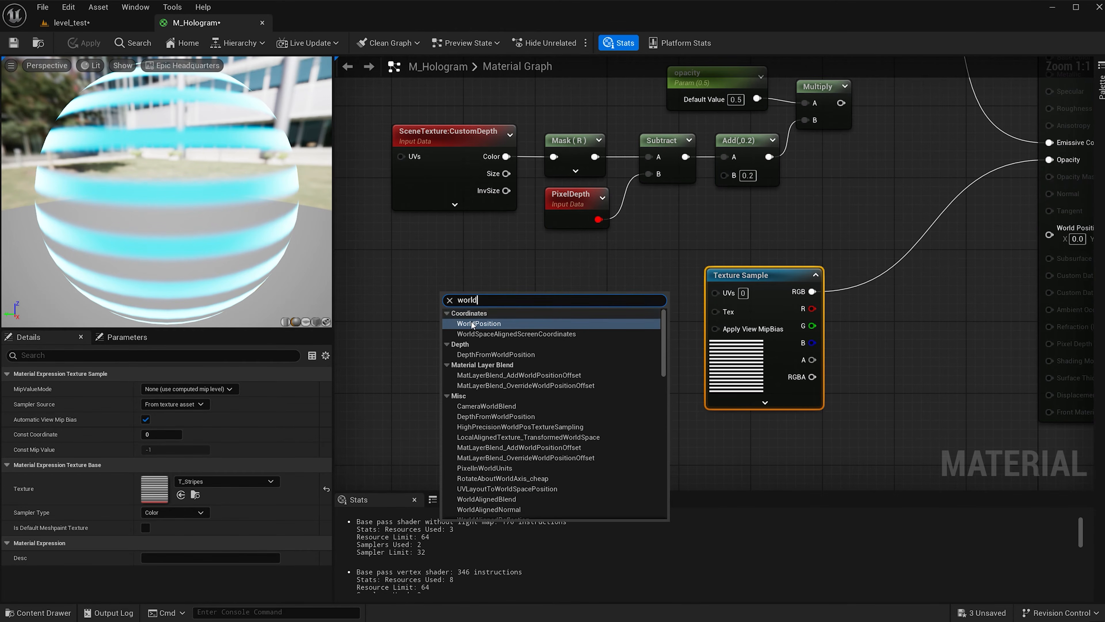
click(473, 322)
drag(473, 322, 378, 288)
right_drag(519, 330, 640, 301)
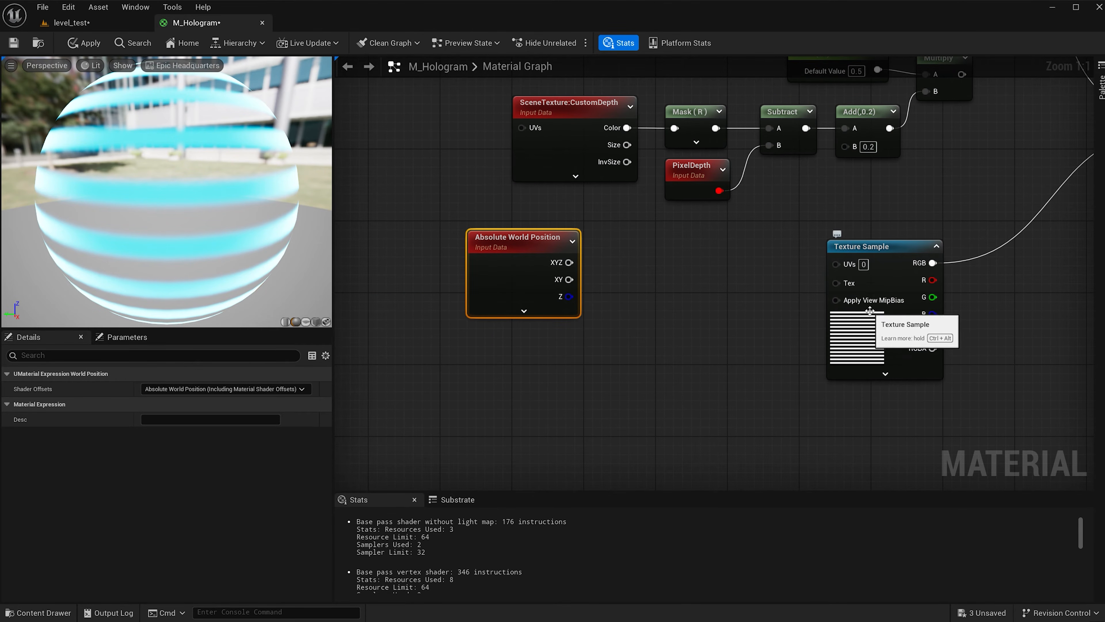
Add a Time node below Absolute World Position and an Add node between them and the Texture Sample.
right_click(515, 351)
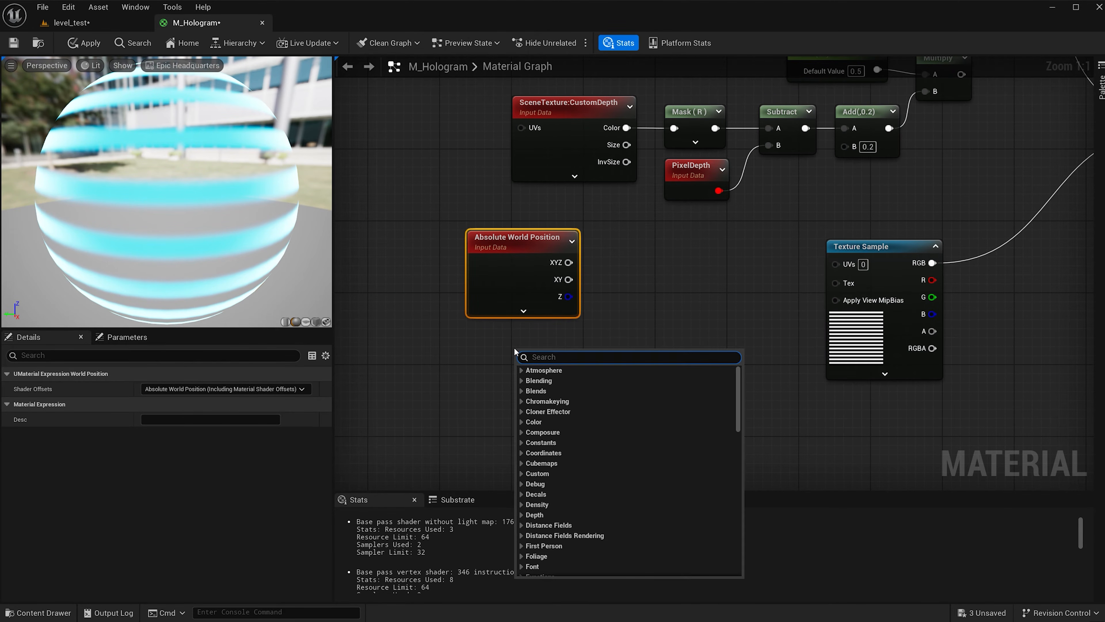
text(time)
key(Return)
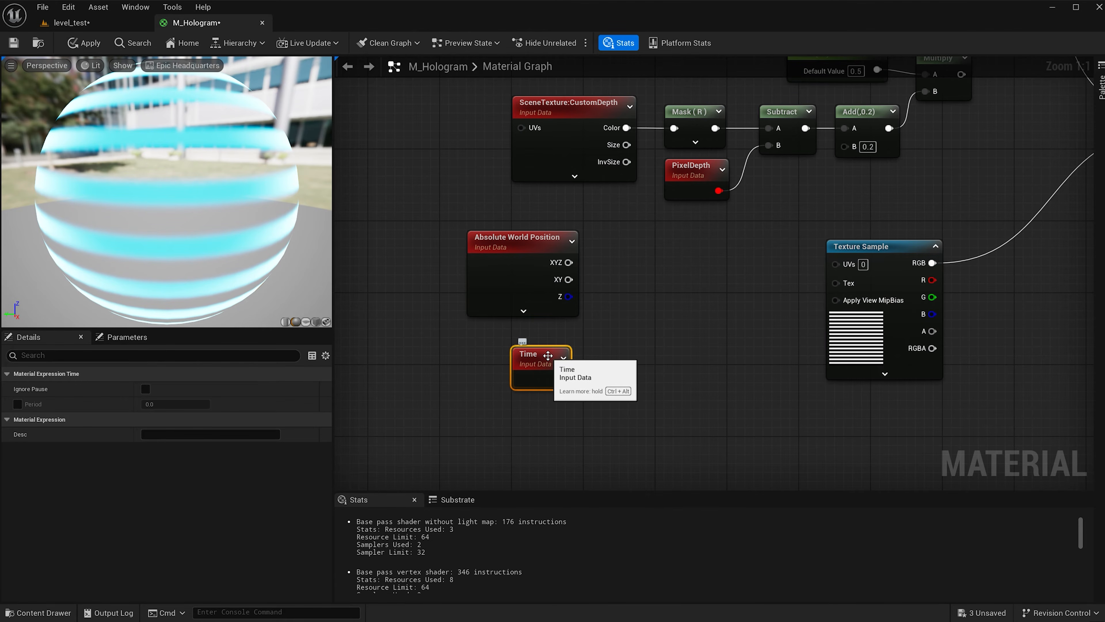
click(640, 298)
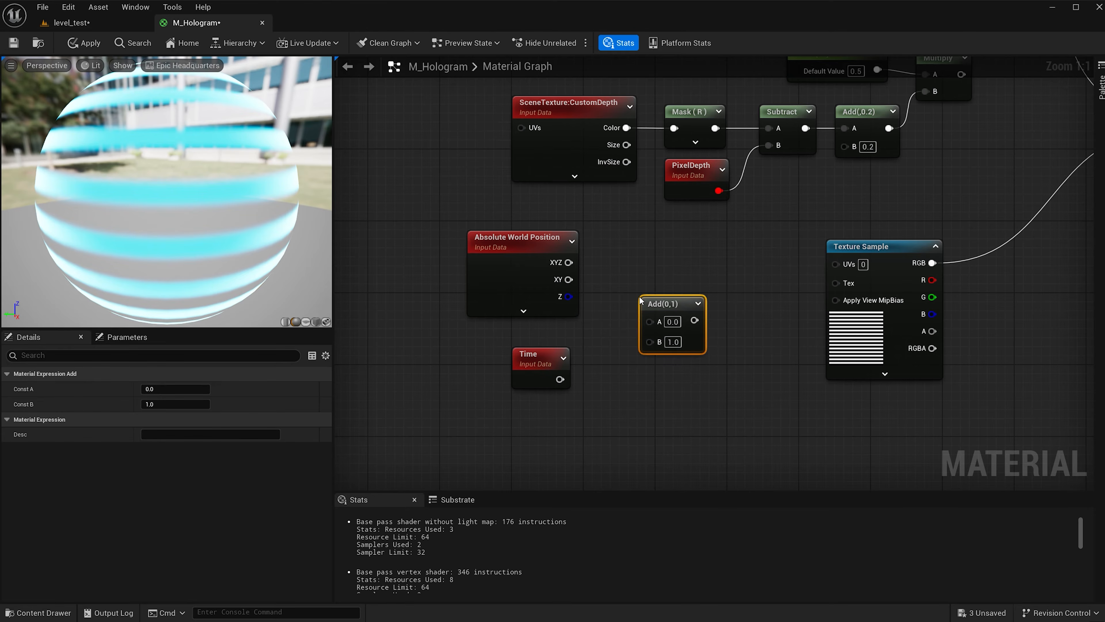
drag(656, 303, 653, 282)
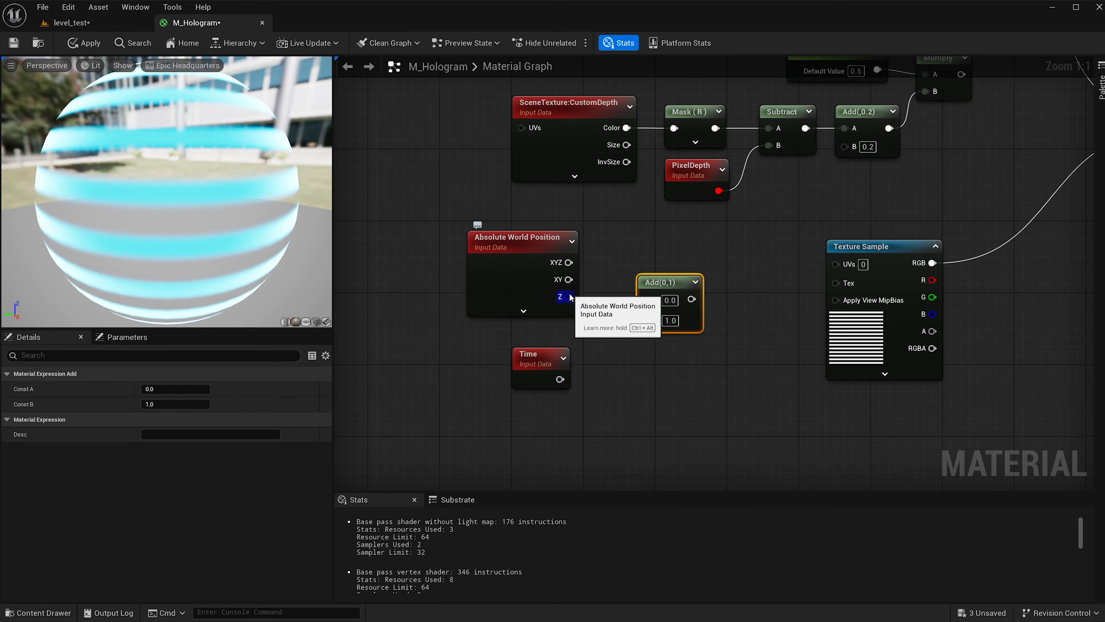
Connect world position Z to Add's A, Time to B, and Add's output to the Texture Sample's UVs, and apply the material.
drag(568, 297, 647, 301)
drag(560, 379, 831, 271)
right_drag(831, 272, 708, 329)
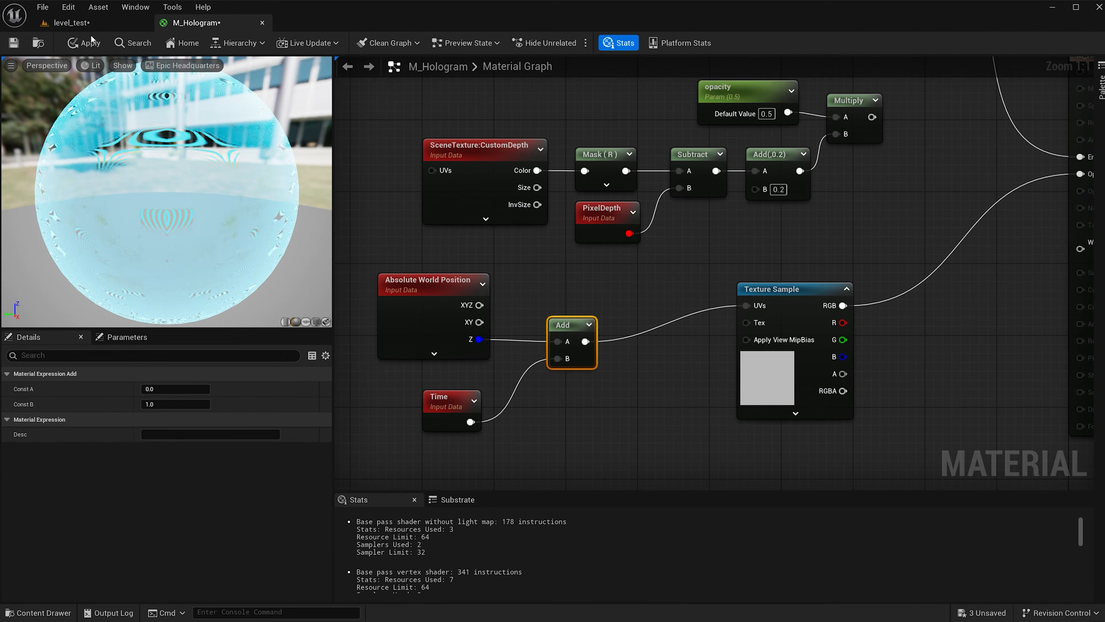
click(91, 42)
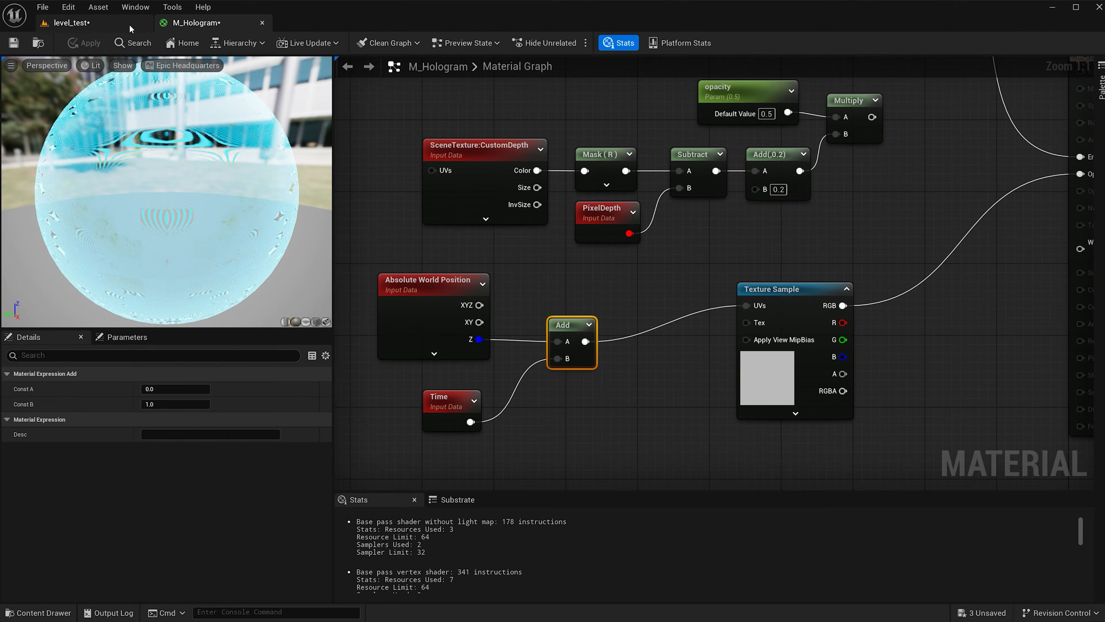
Examine the stripe pattern on the walking figure in the level from close up and farther away.
click(130, 24)
scroll(327, 221, up, 5)
scroll(326, 221, down, 1)
scroll(392, 206, up, 6)
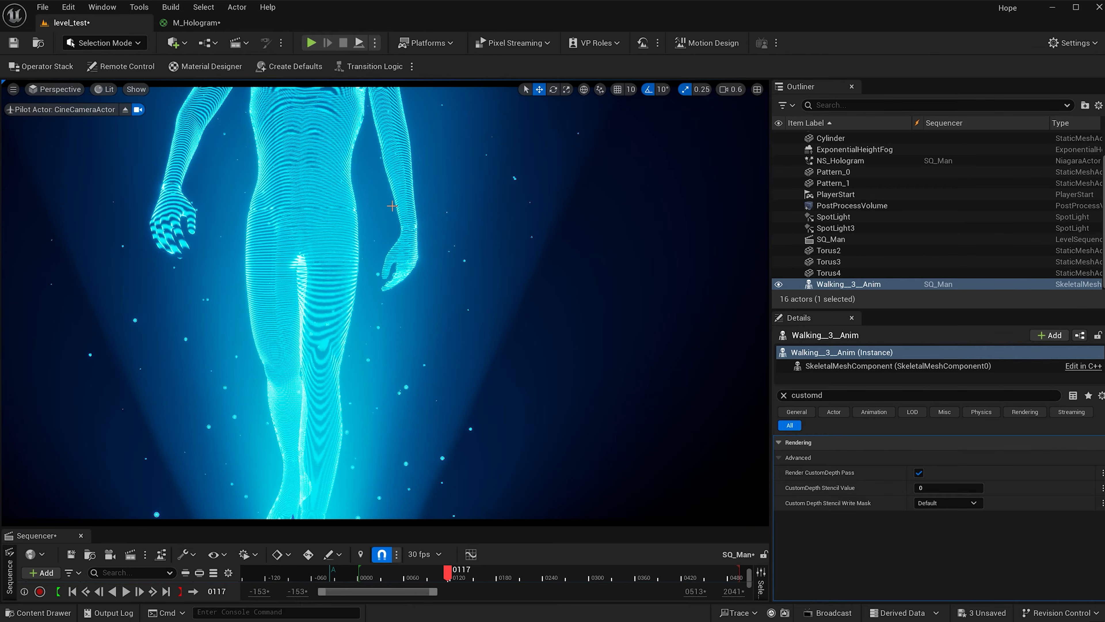
scroll(302, 259, up, 4)
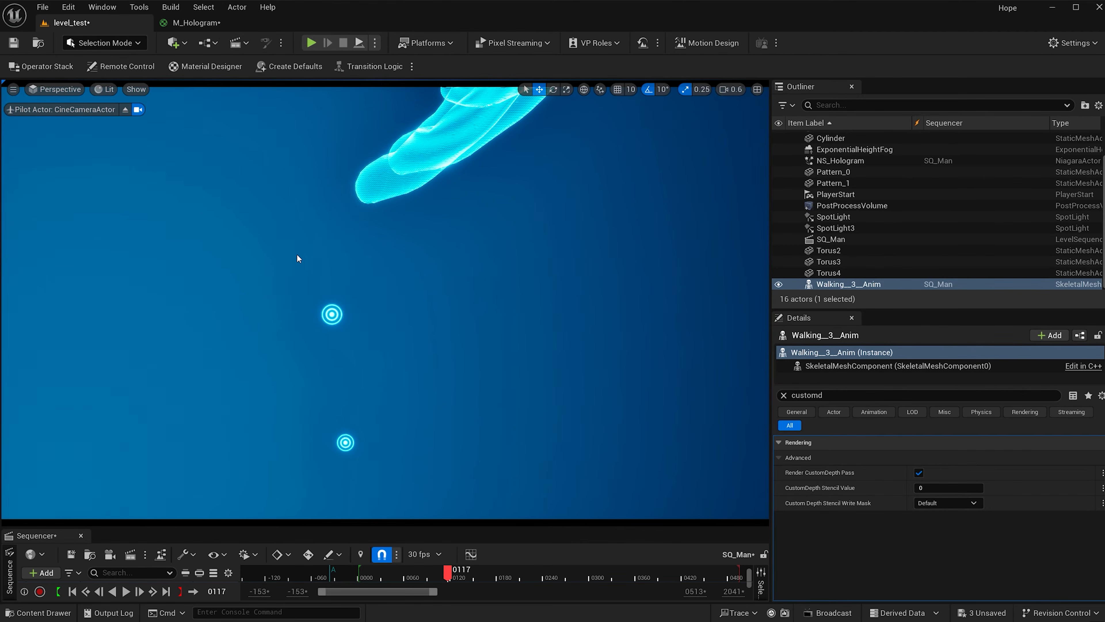
scroll(376, 194, down, 3)
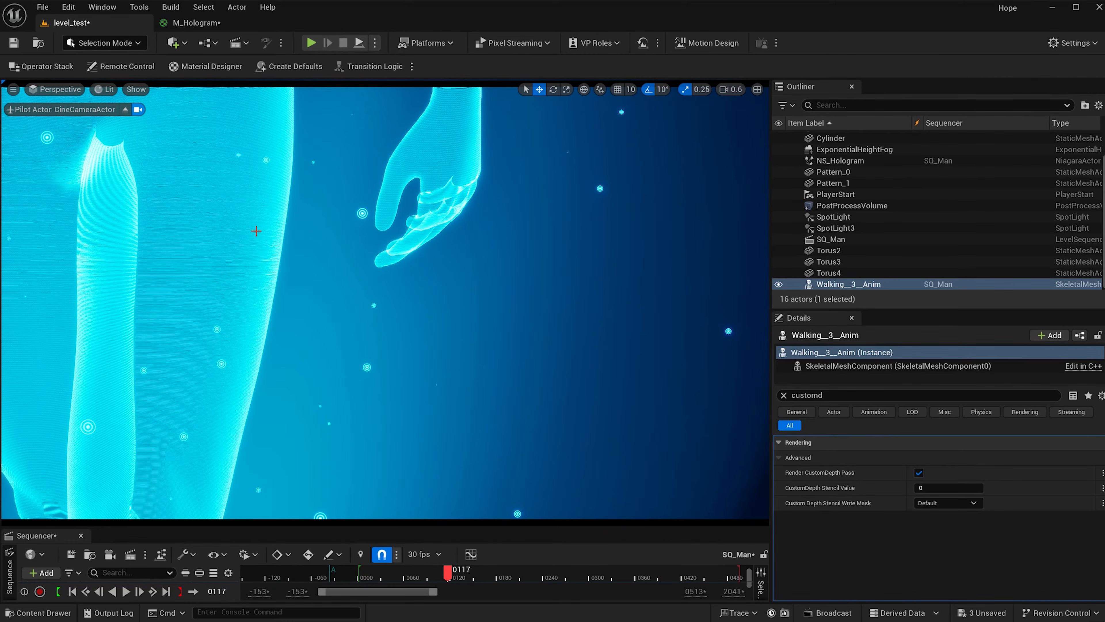
mouse_move(256, 231)
middle_down()
mouse_move(130, 244)
mouse_move(271, 231)
middle_up()
scroll(403, 223, up, 4)
scroll(403, 224, up, 1)
scroll(403, 224, down, 4)
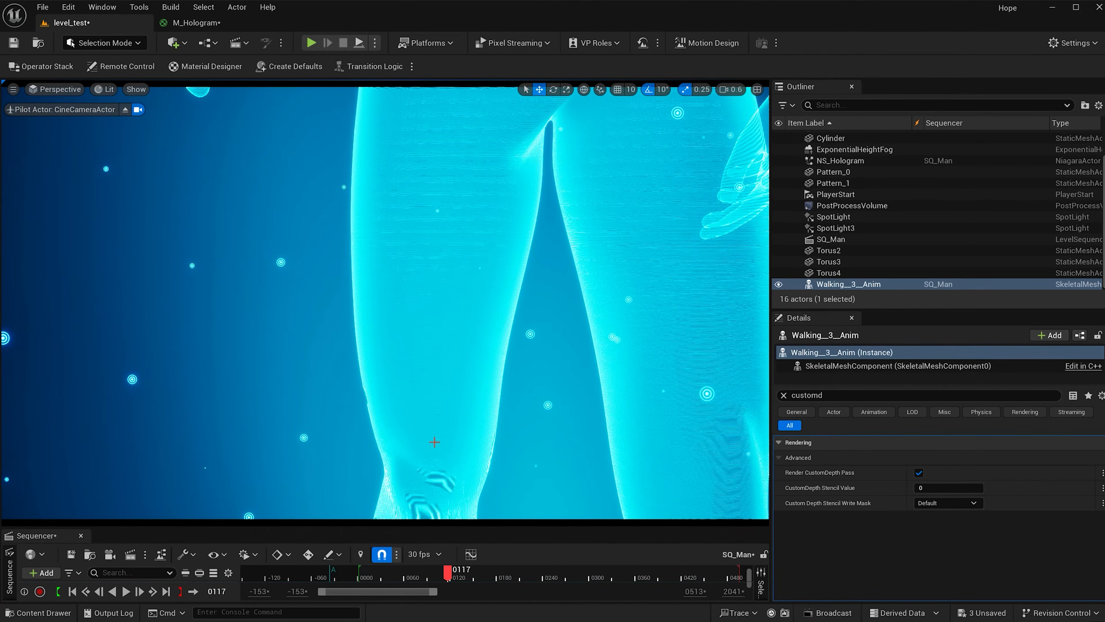
scroll(403, 224, down, 3)
Move Time closer under Absolute World Position in M_Hologram and place a Multiply node beside it, with Time feeding its A input.
click(196, 23)
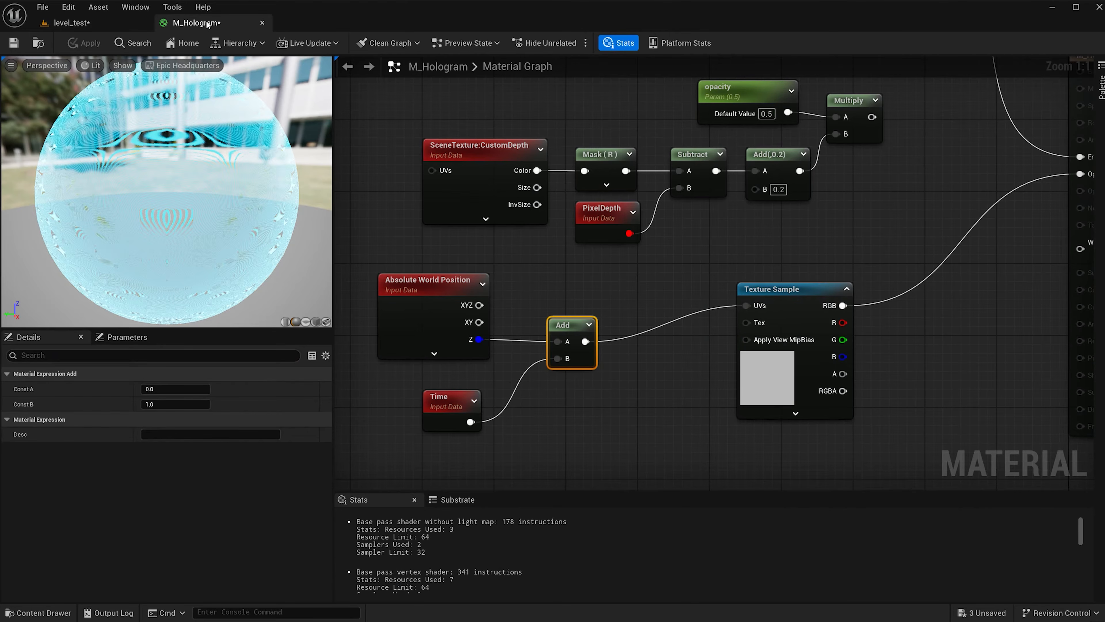
scroll(513, 320, down, 1)
right_drag(611, 382, 675, 351)
scroll(549, 350, up, 1)
drag(521, 360, 502, 342)
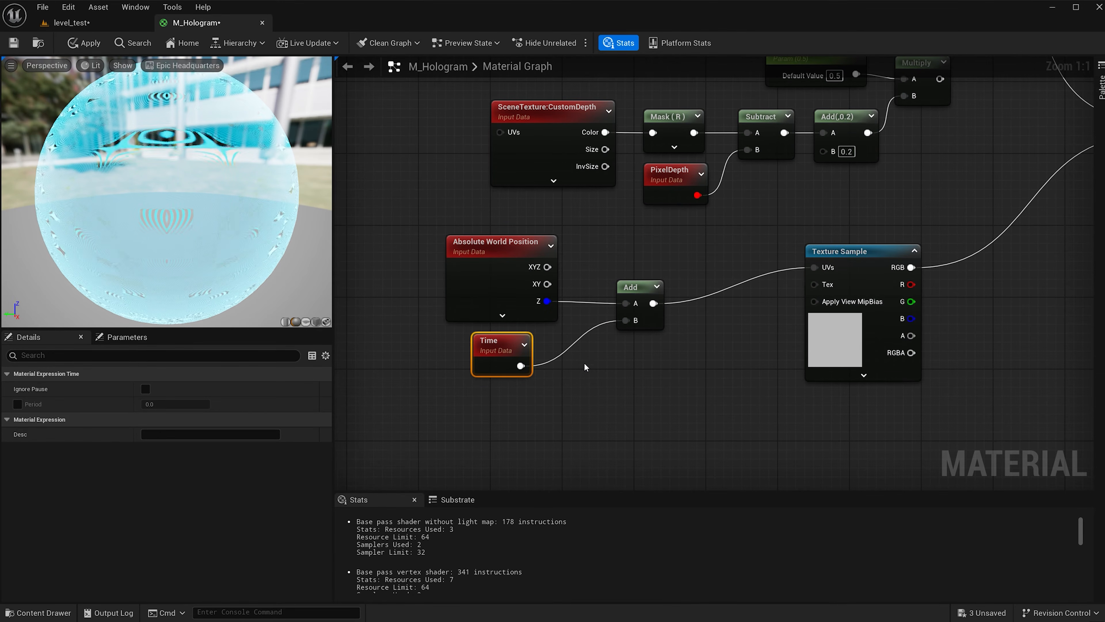
click(571, 362)
mouse_move(570, 361)
mouse_down()
mouse_move(548, 340)
mouse_move(538, 362)
mouse_move(554, 358)
mouse_up()
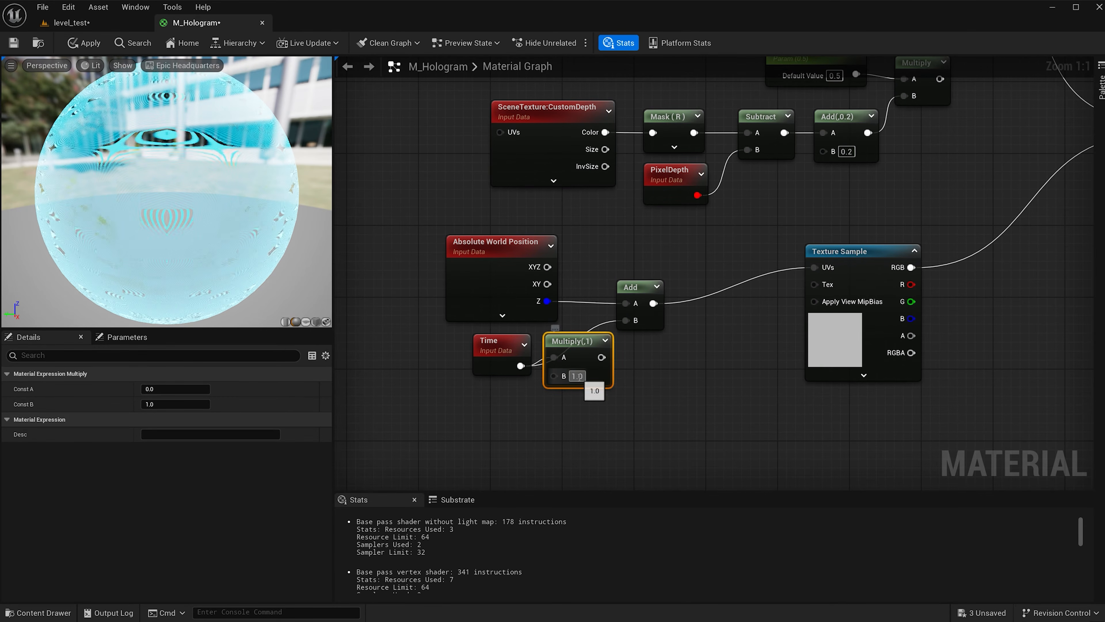
Set the new Multiply node's B value to -1 and connect its output to the Add node's B input.
click(583, 376)
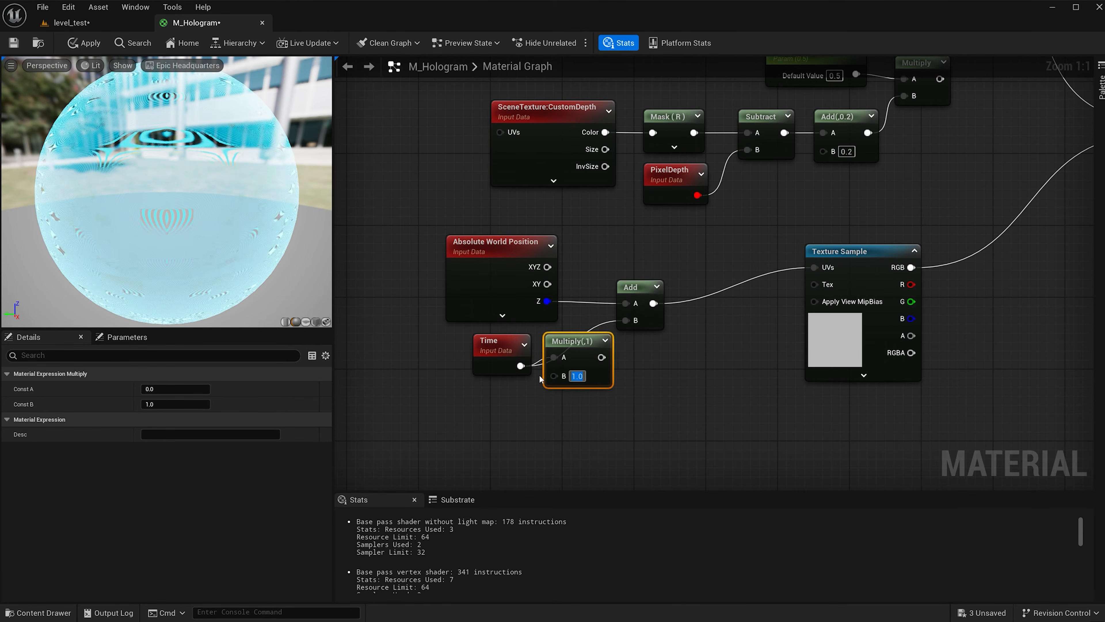
text(-1)
key(Return)
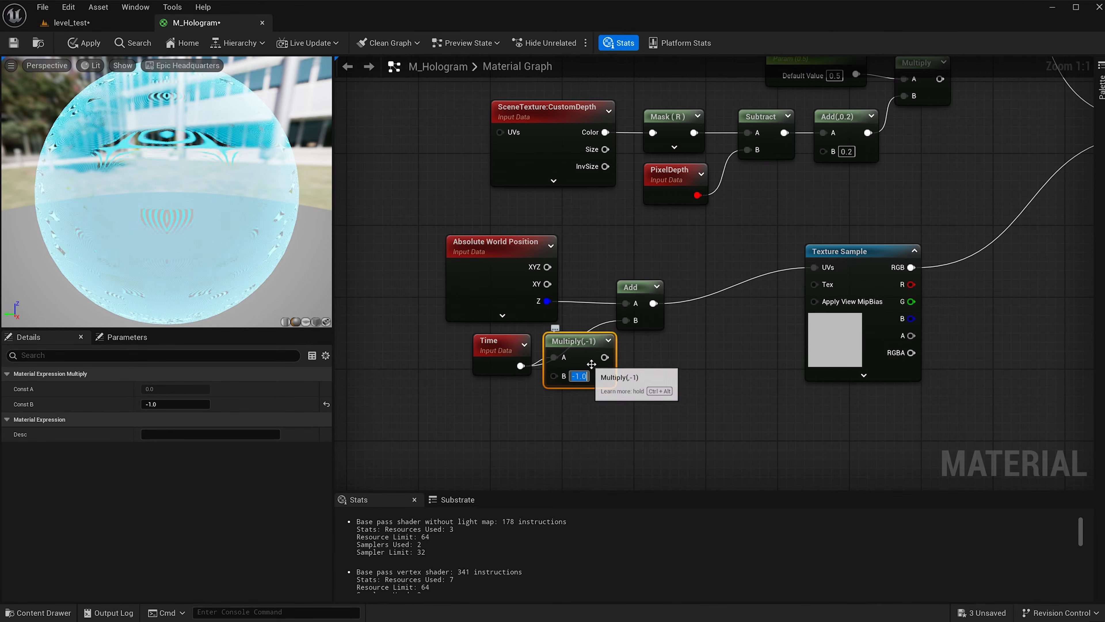
drag(603, 358, 658, 304)
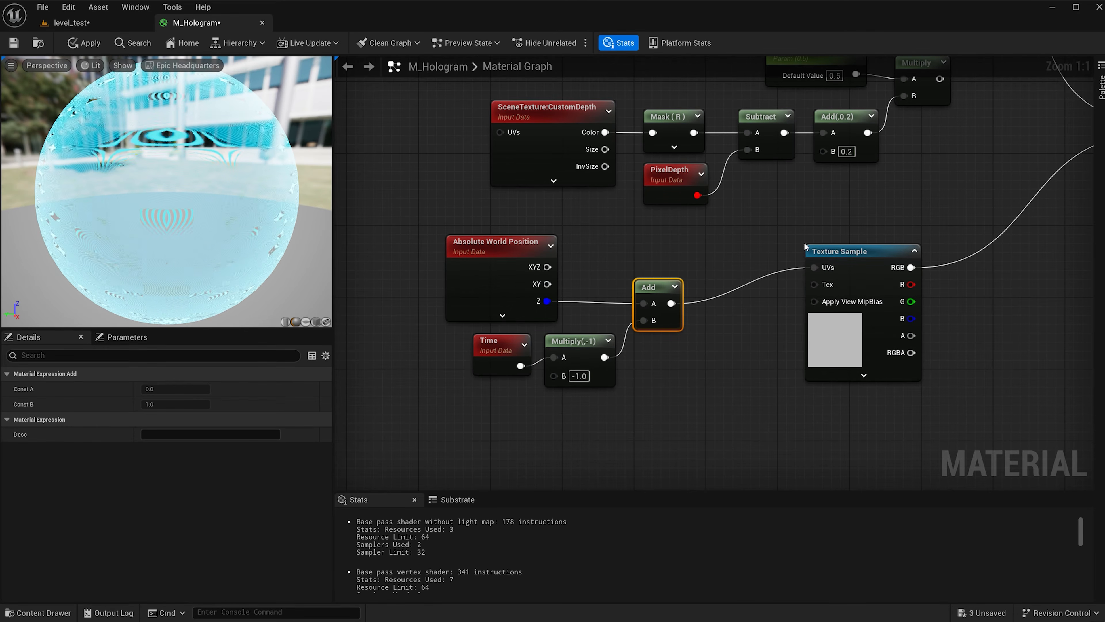
Insert a Multiply node with B set to 0.15 between Add and the Texture Sample's UVs, and apply the material.
scroll(803, 253, down, 1)
scroll(776, 274, up, 1)
scroll(776, 274, down, 1)
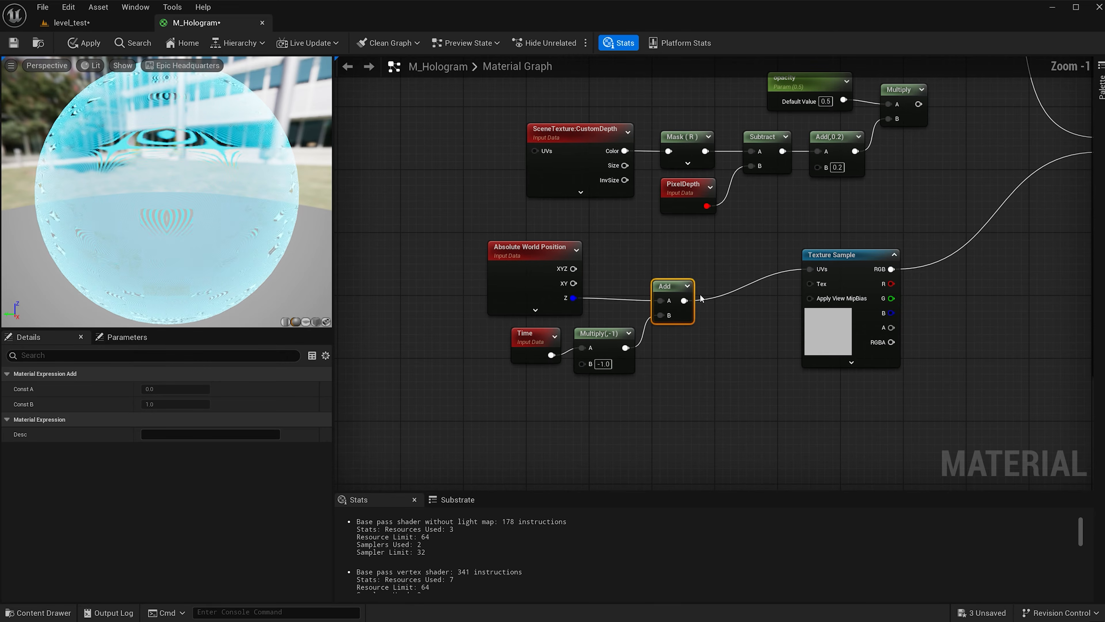
click(739, 274)
drag(684, 300, 735, 302)
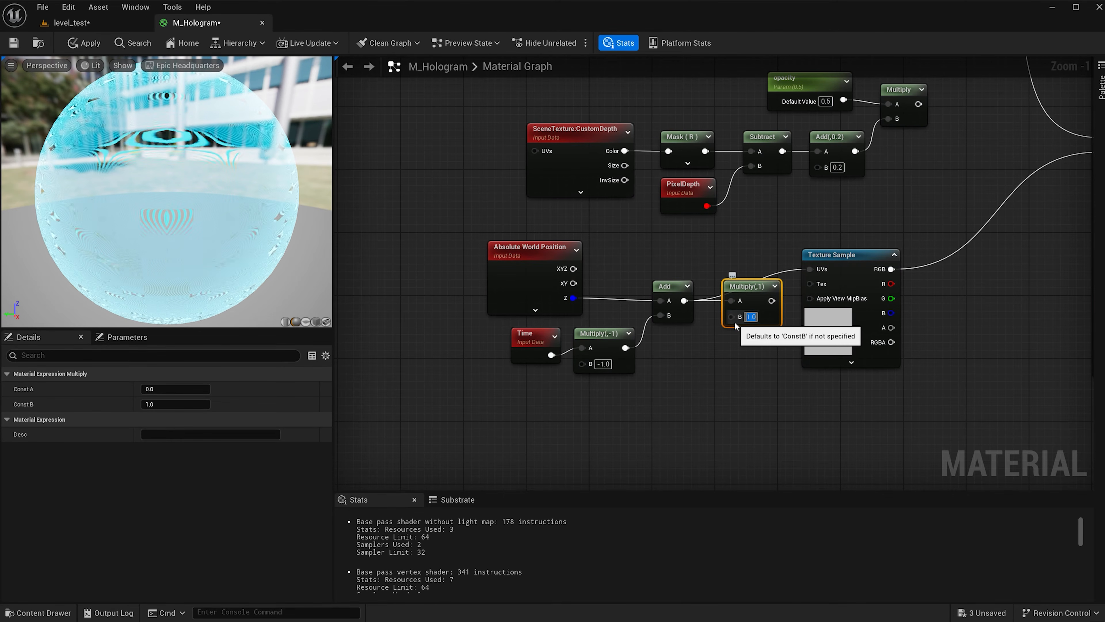
text(.15)
key(Return)
drag(781, 300, 811, 270)
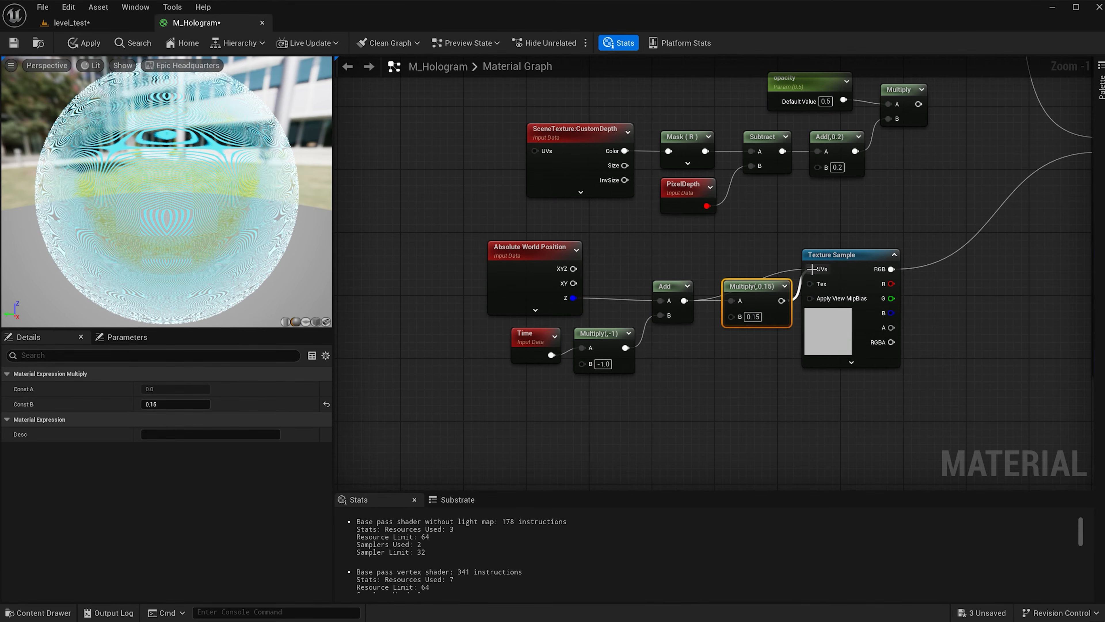
click(87, 43)
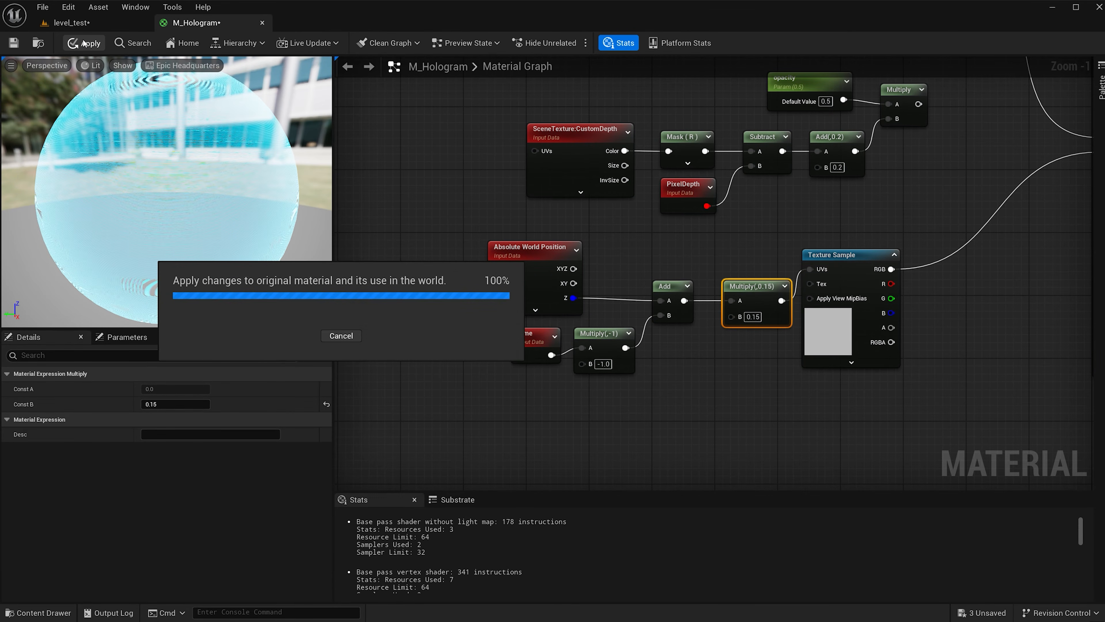
Inspect the rescaled stripes on the walking figure in the level, both close up and at full height.
click(107, 25)
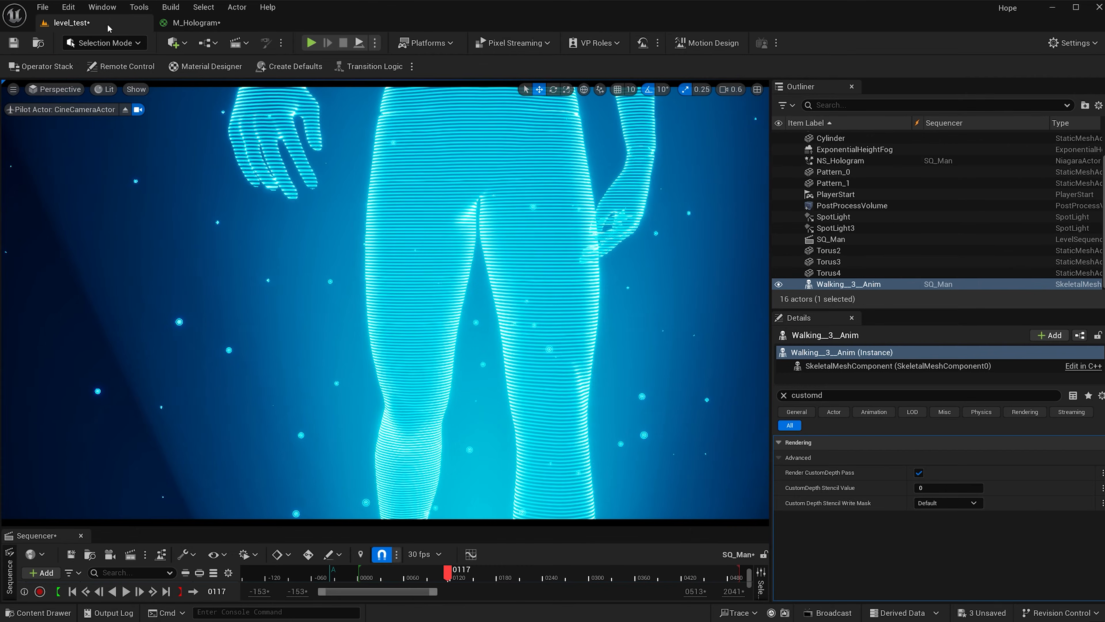
scroll(421, 262, up, 5)
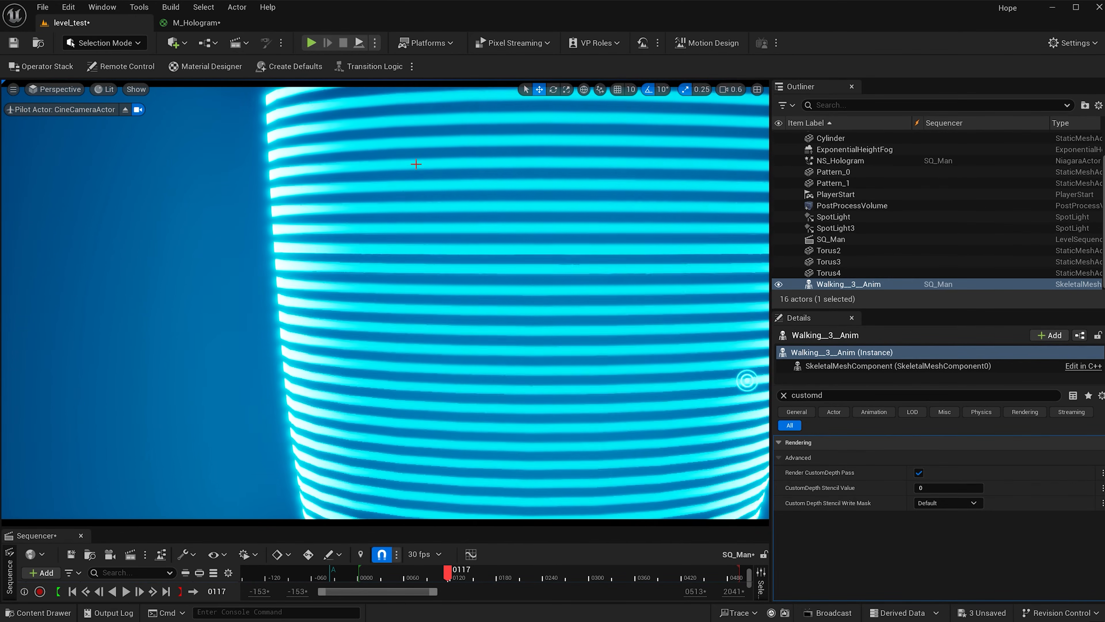
scroll(416, 164, down, 3)
scroll(415, 164, up, 1)
scroll(415, 164, down, 1)
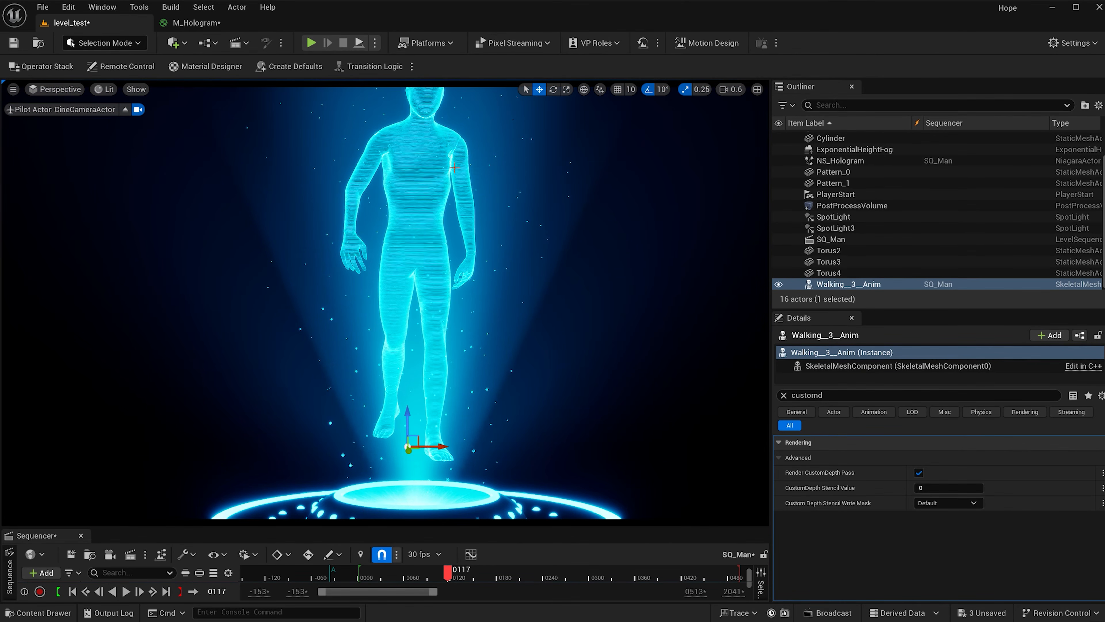
scroll(432, 211, up, 1)
scroll(431, 211, down, 2)
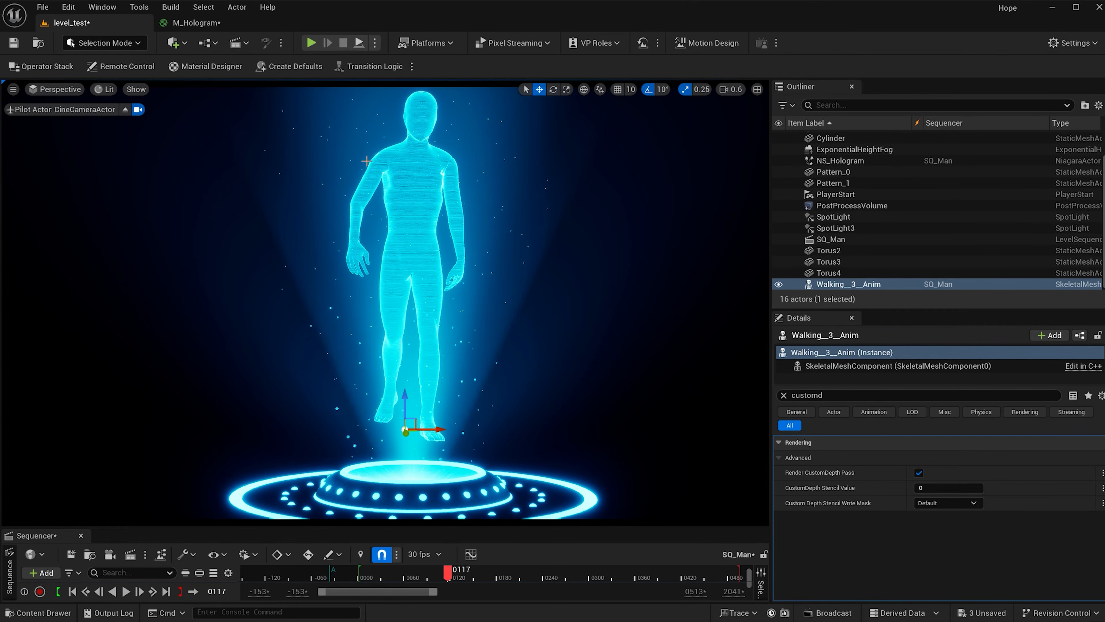
Add a Fresnel_Function node to M_Hologram's graph below the stripe texture nodes.
click(204, 23)
right_drag(698, 441, 599, 284)
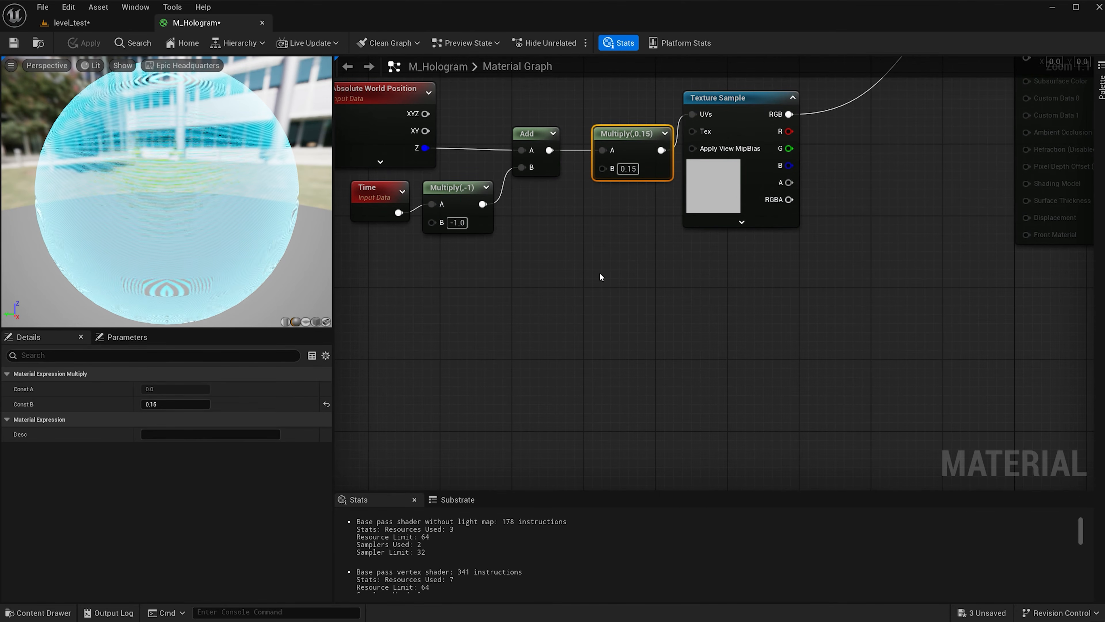
right_click(600, 276)
text(fre)
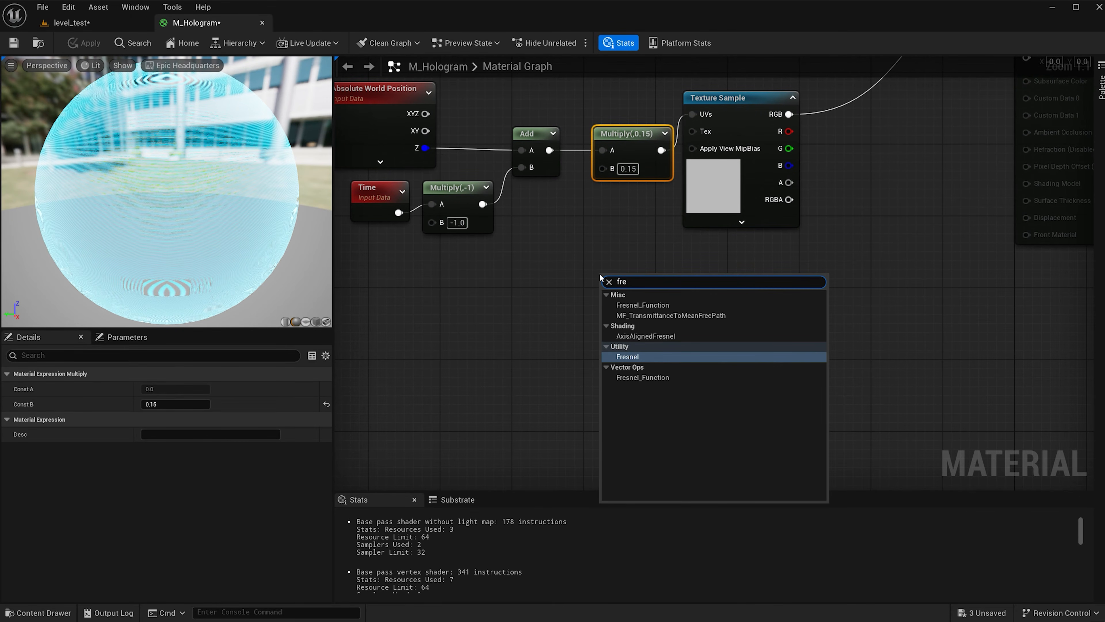
click(643, 306)
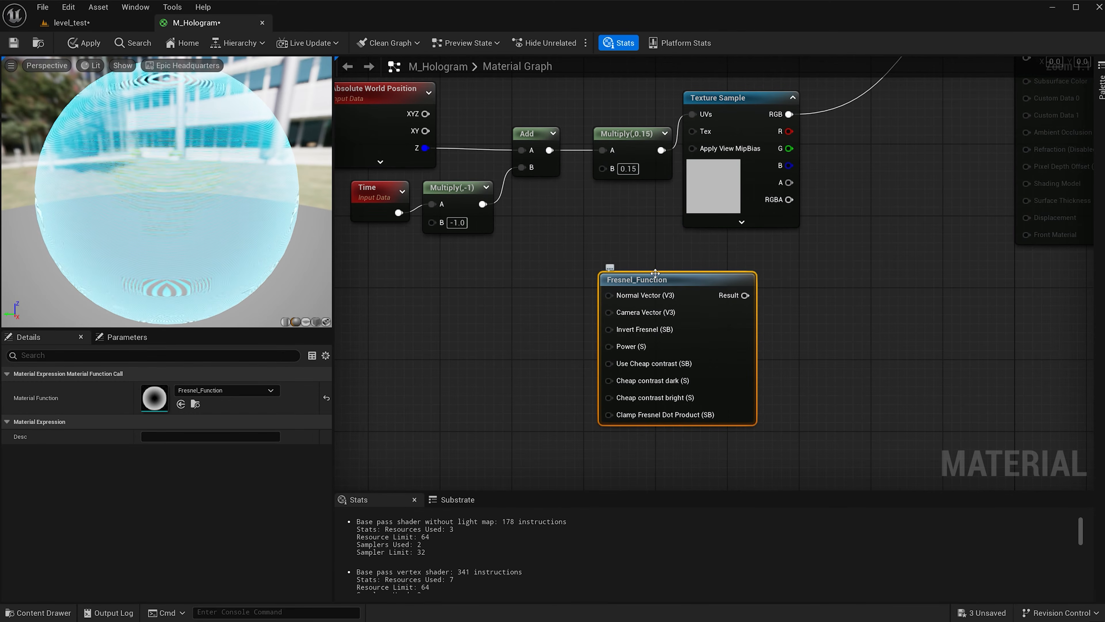
drag(645, 283, 556, 283)
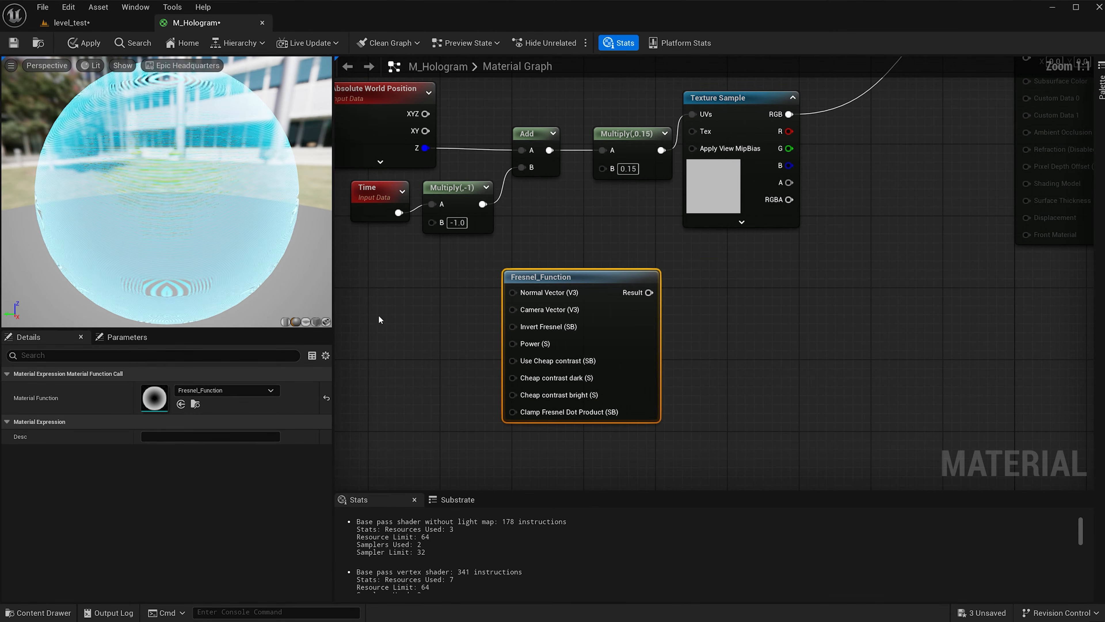
Add a CameraVectorWS node and connect it to the Fresnel_Function's Camera Vector input, placing it beside that node.
right_drag(378, 316, 469, 306)
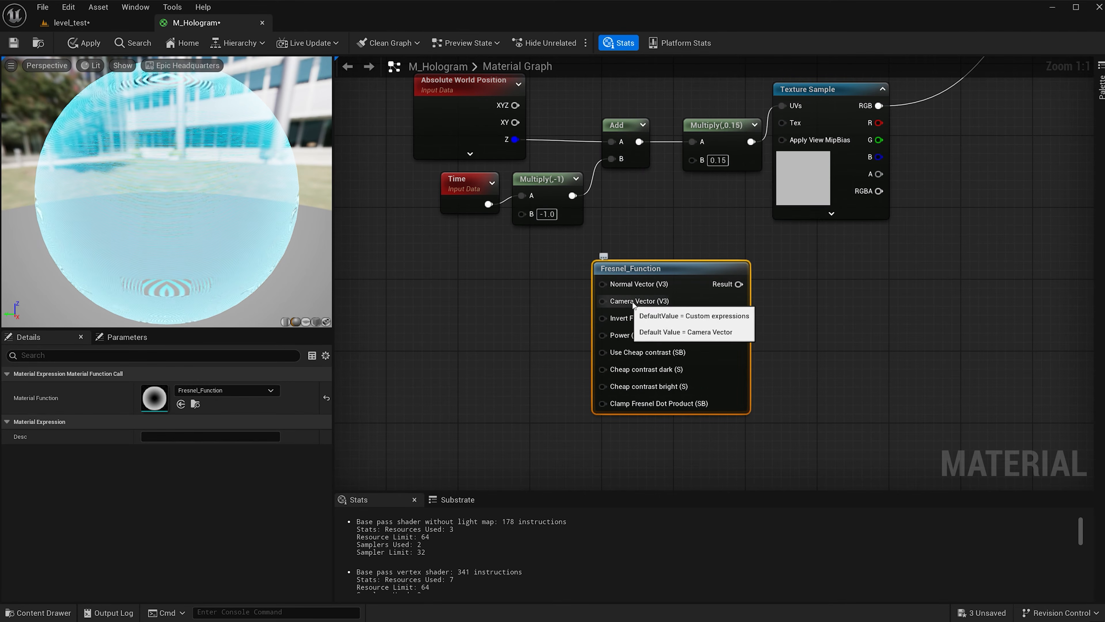
right_click(510, 300)
text(ca)
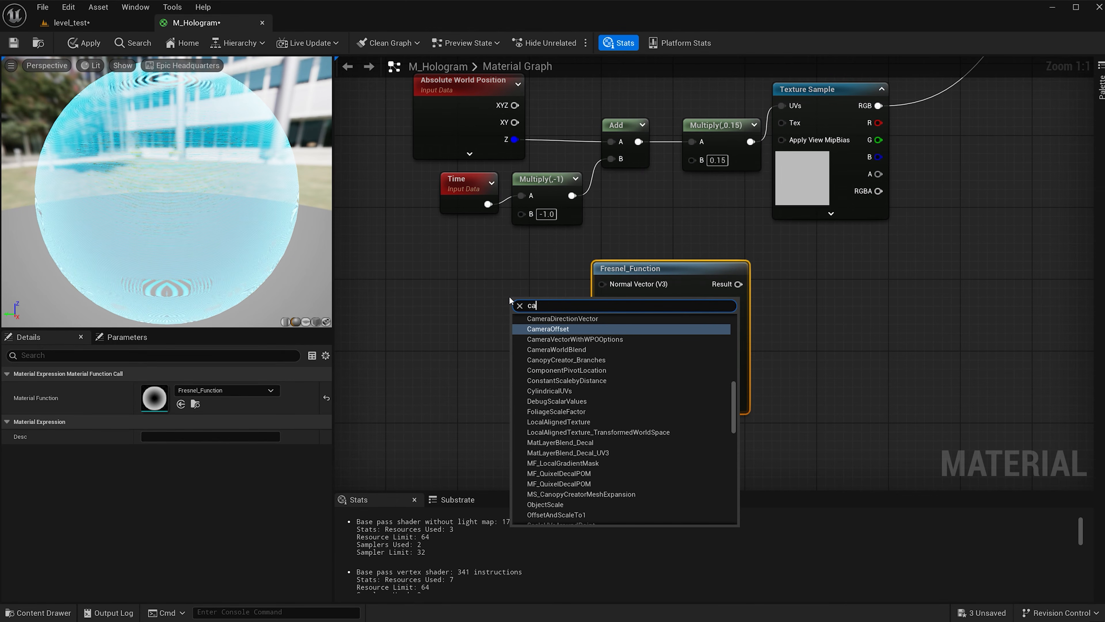
text(merc)
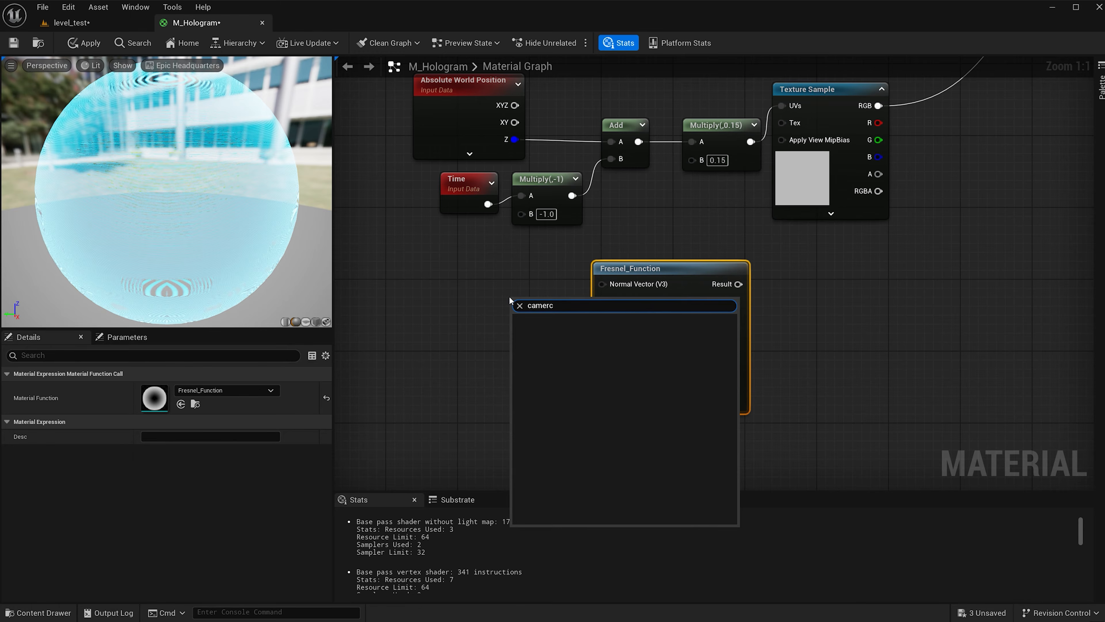
key(BackSpace)
text(a v)
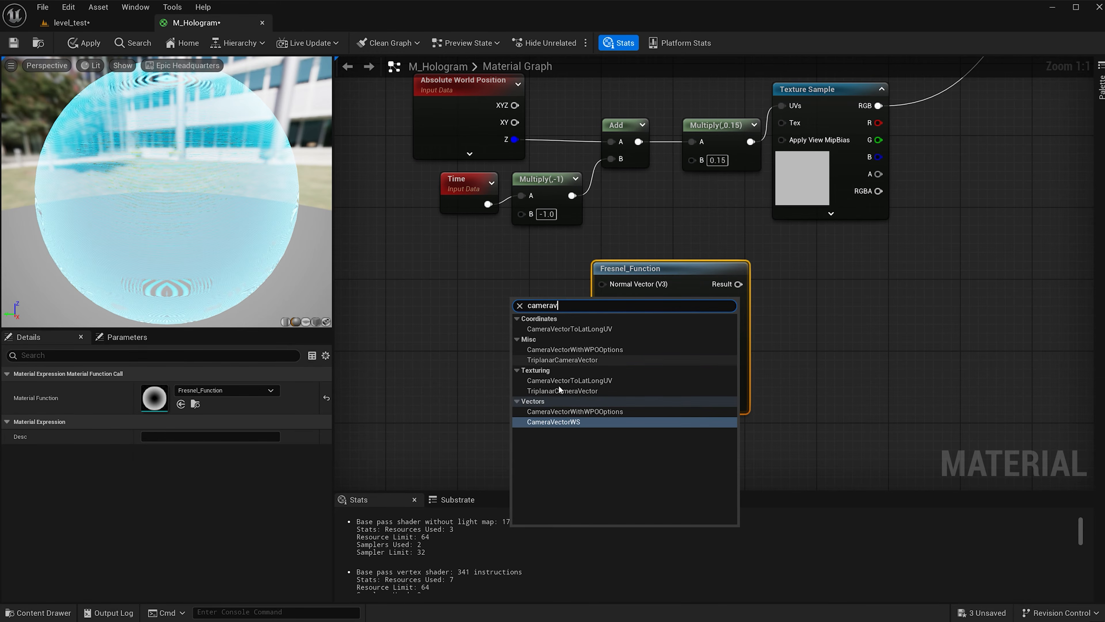
click(572, 421)
drag(566, 322, 607, 300)
drag(462, 274, 498, 273)
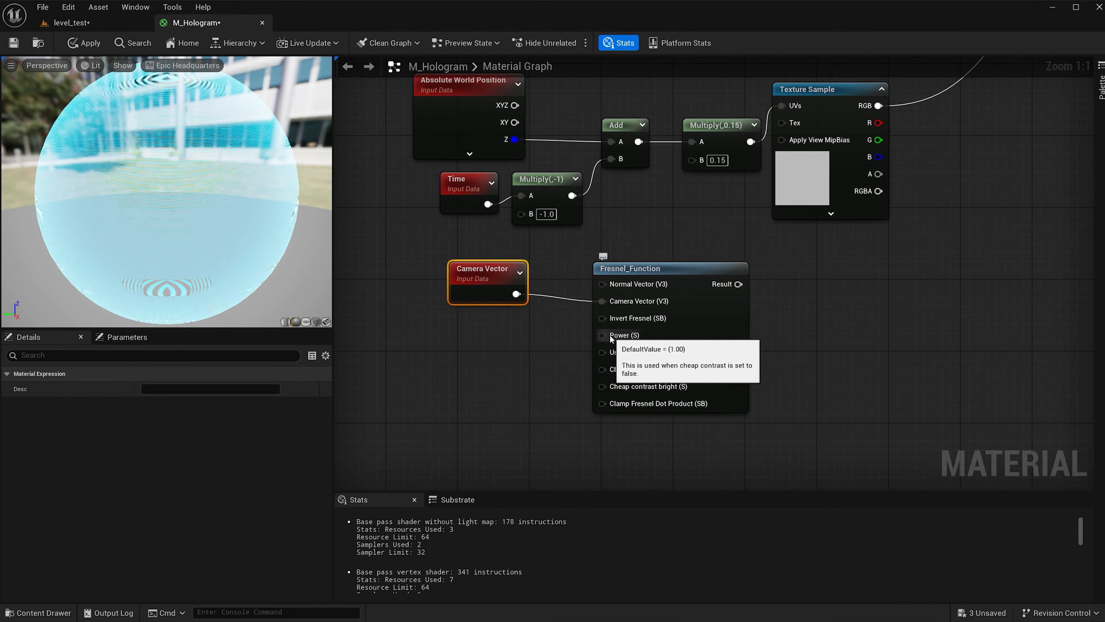
Create a scalar parameter named Fresnel Power with default value 2.5 and connect it to the Fresnel_Function's Power input.
click(467, 333)
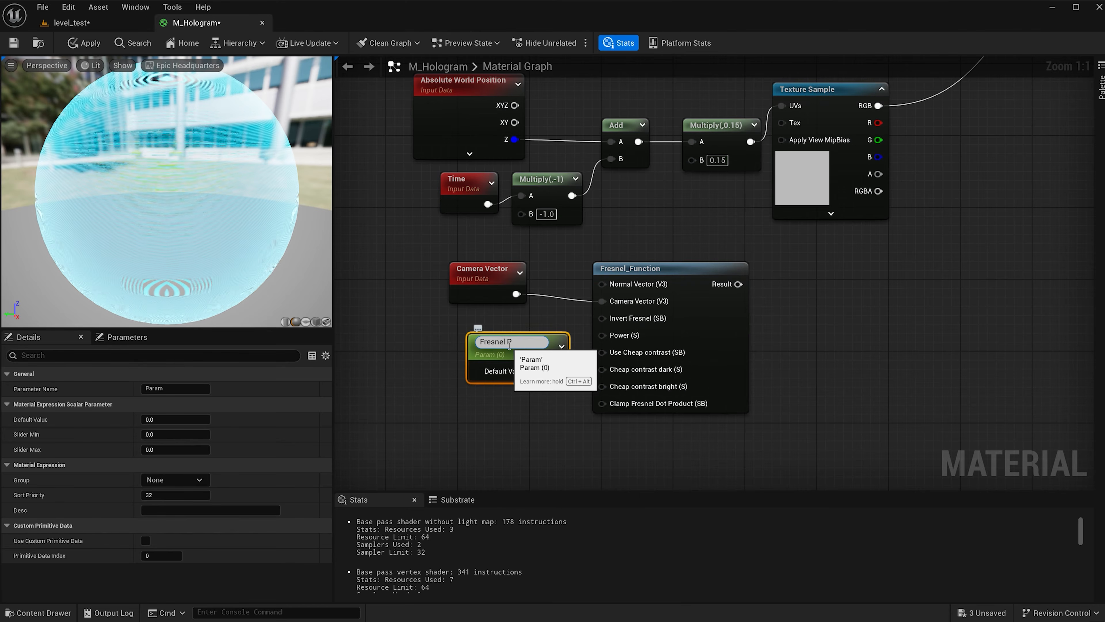
key(Return)
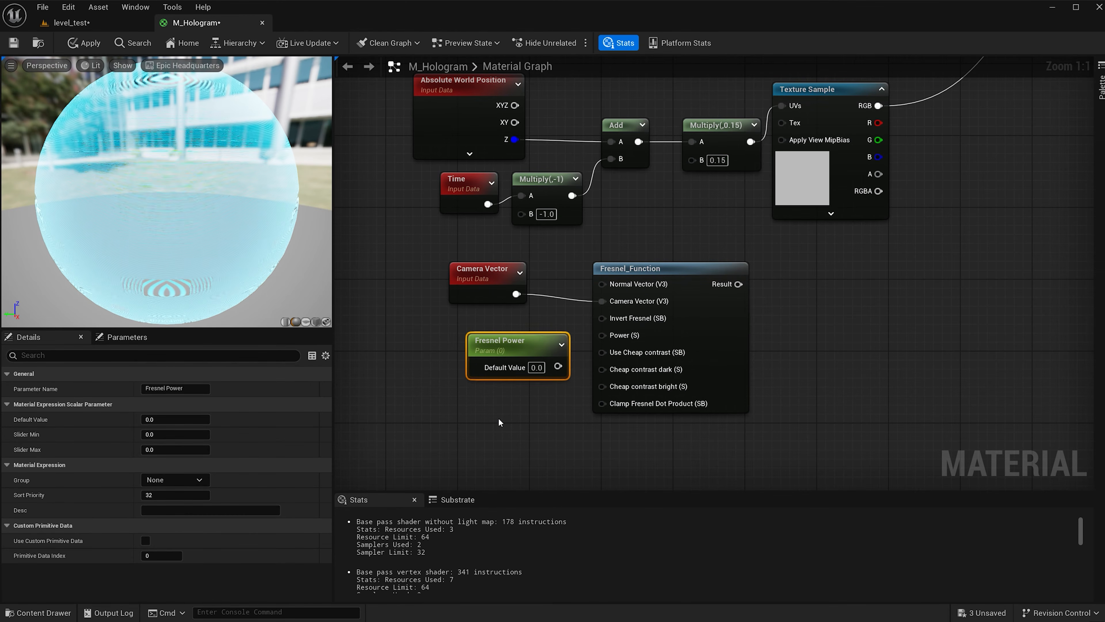
drag(532, 356, 603, 335)
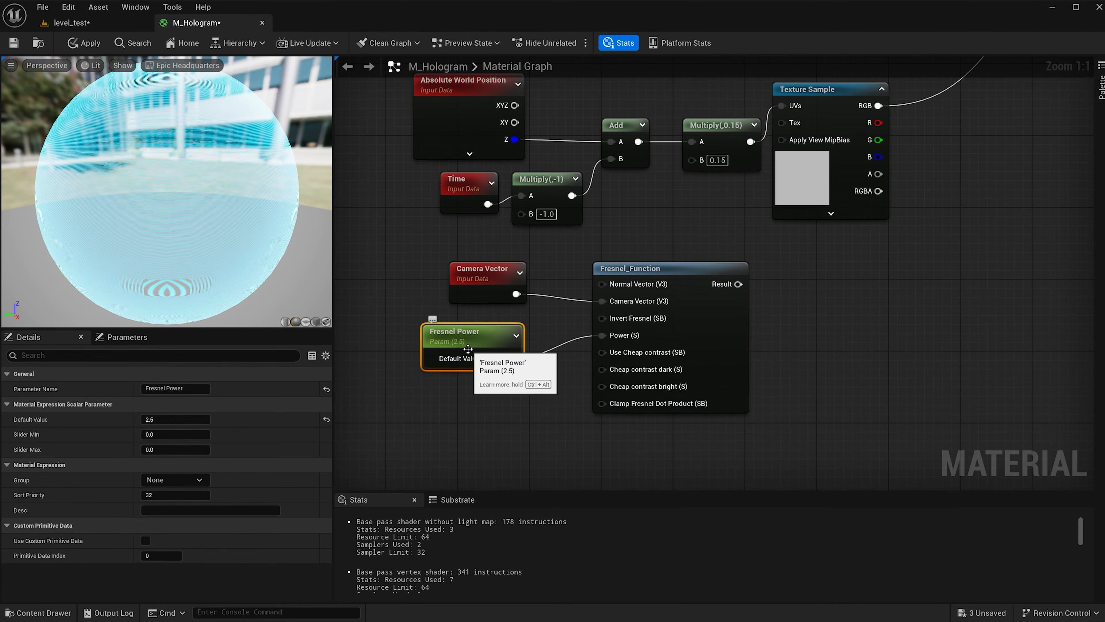
Add the T_Grid texture from the Textures folder as a Texture Sample below the Fresnel_Function node.
right_drag(551, 411, 501, 280)
scroll(517, 287, down, 1)
key(ctrl+space)
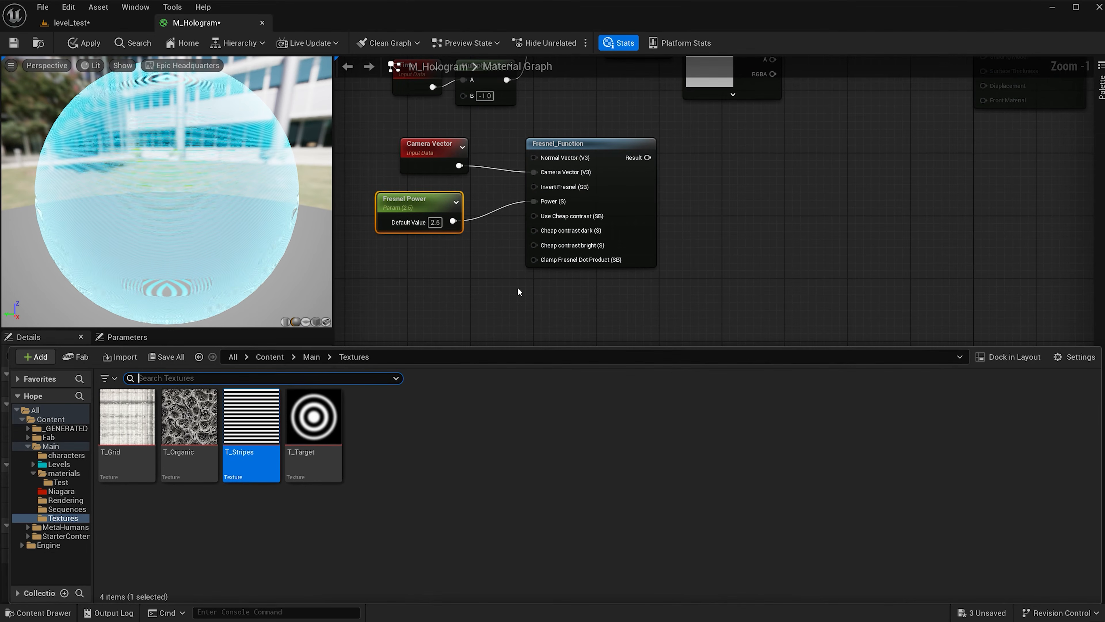
drag(127, 416, 597, 295)
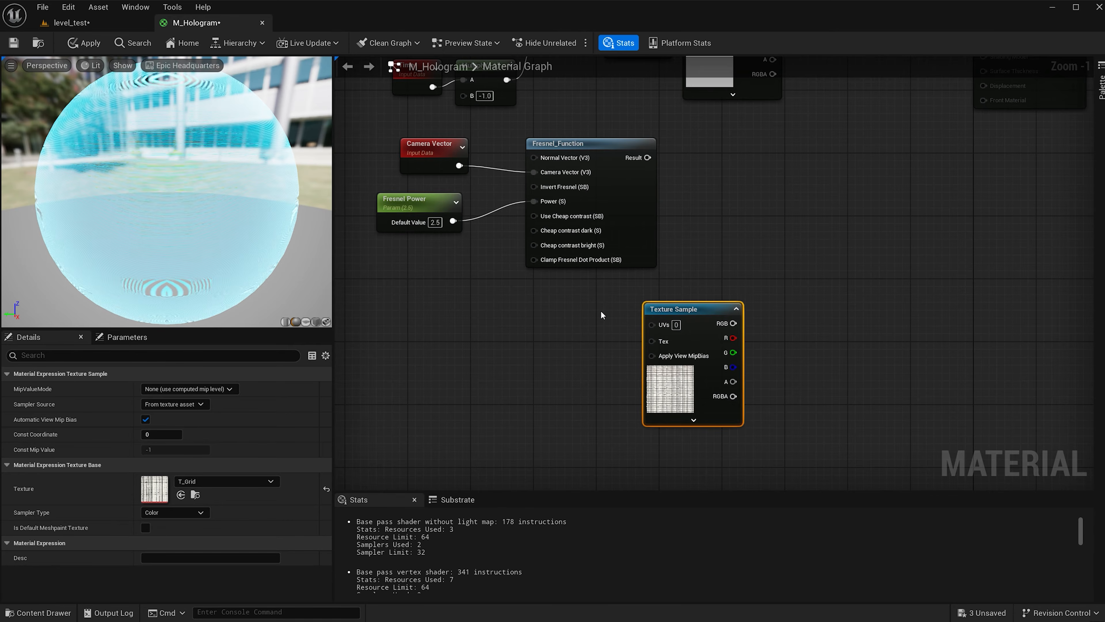
Add a ScreenPosition node below Fresnel Power, leaving room between it and the T_Grid Texture Sample.
scroll(601, 310, down, 1)
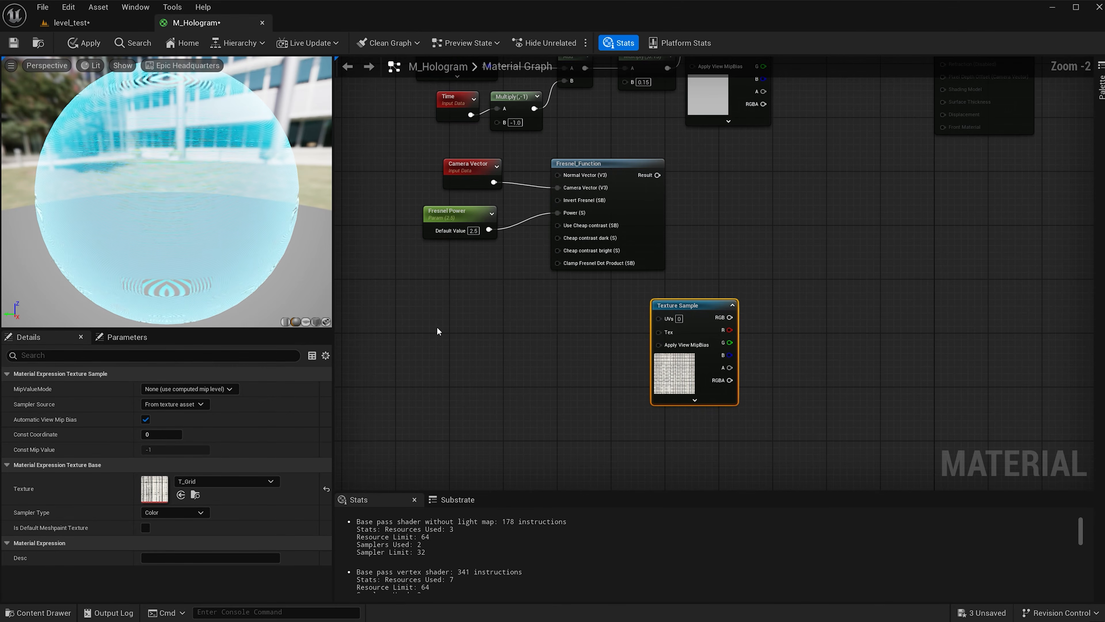
right_click(429, 314)
text(scree)
click(479, 365)
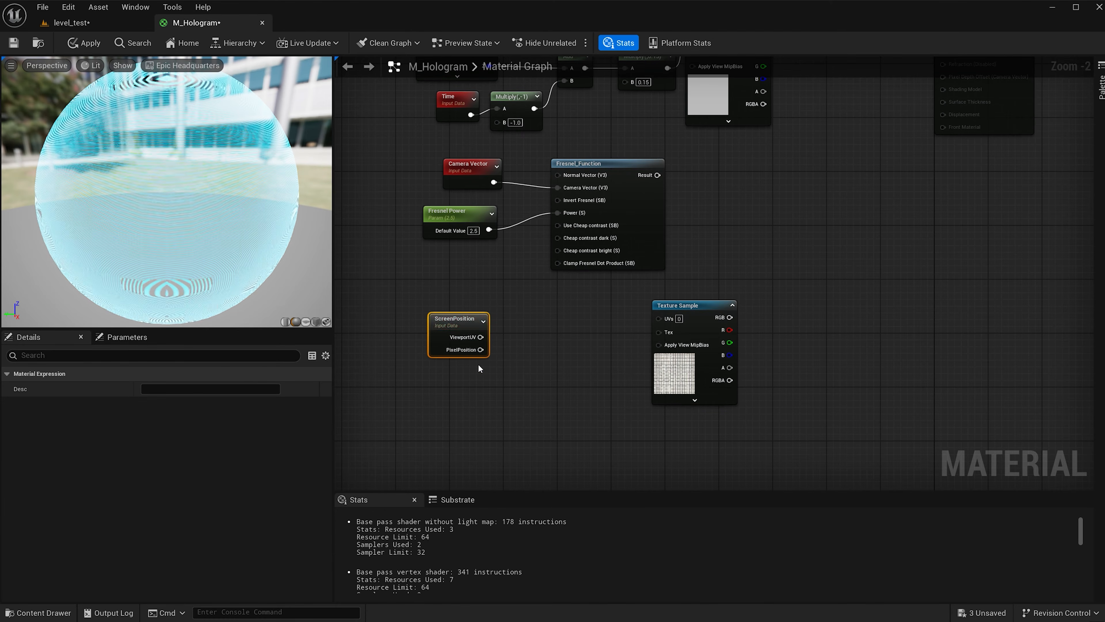
right_drag(472, 319, 452, 312)
drag(425, 313, 405, 300)
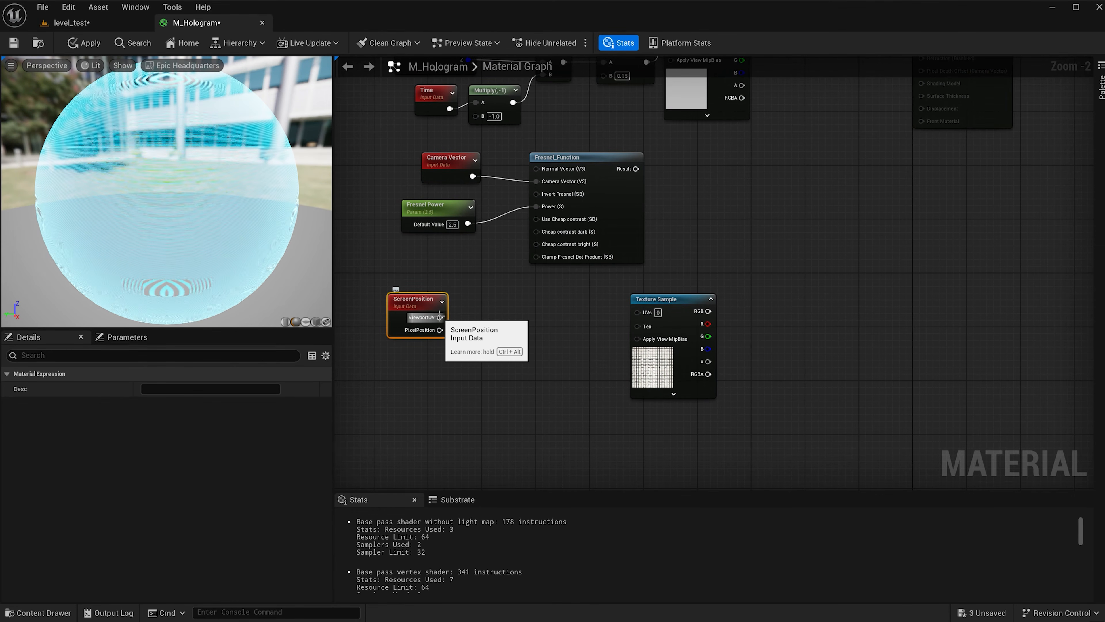
Feed ScreenPosition's ViewportUV into a new Panner node's Coordinate and set the Panner's Y speed to 0.05.
drag(439, 316, 479, 322)
text(panner)
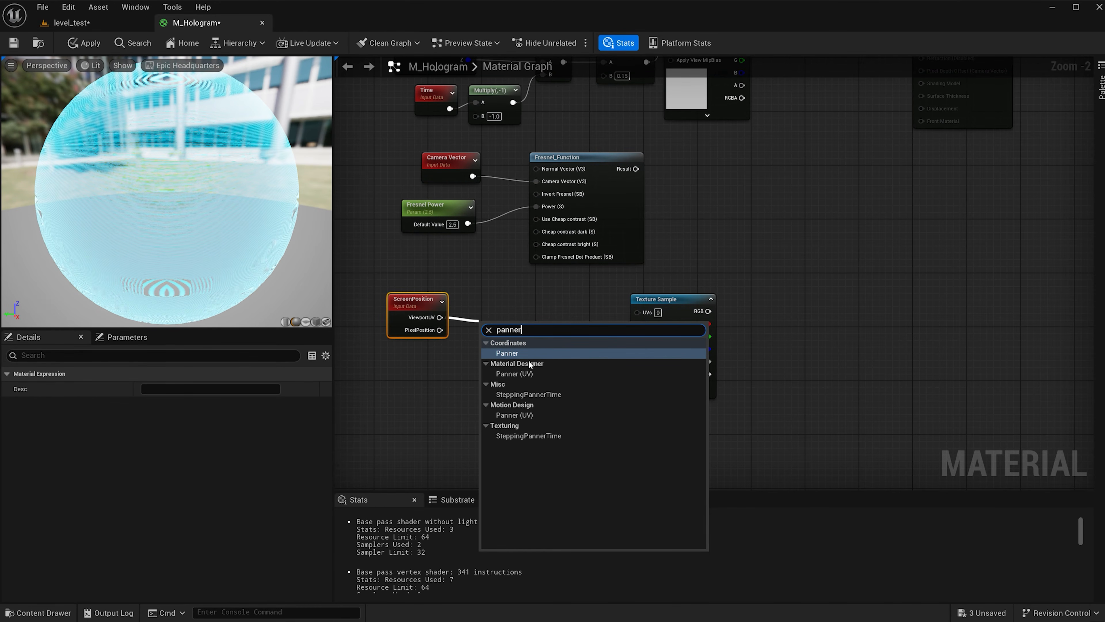
click(530, 353)
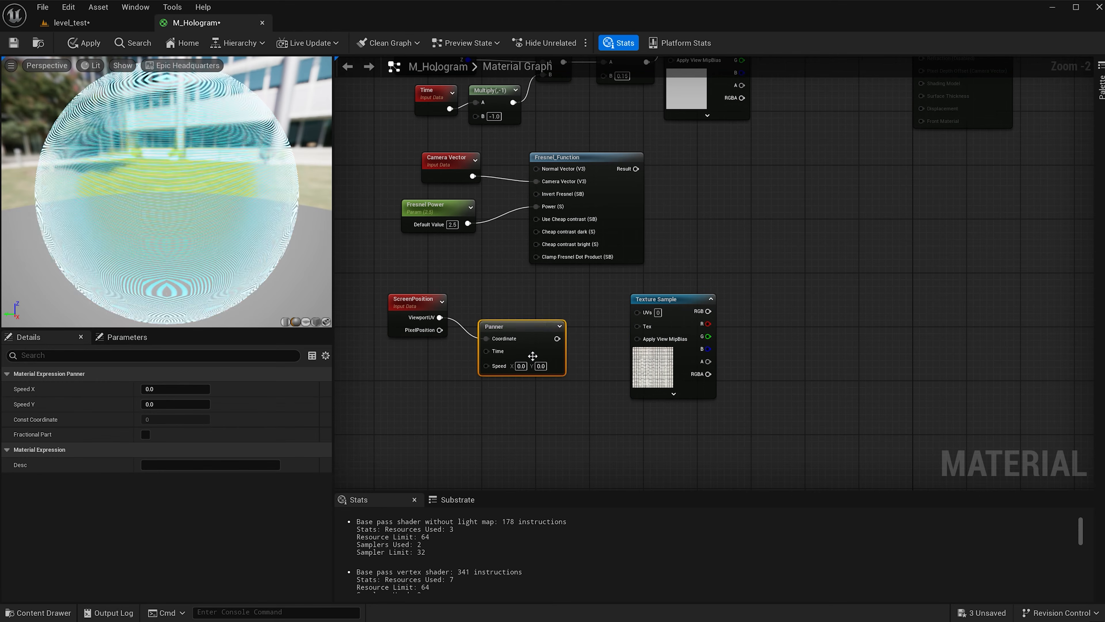
click(545, 367)
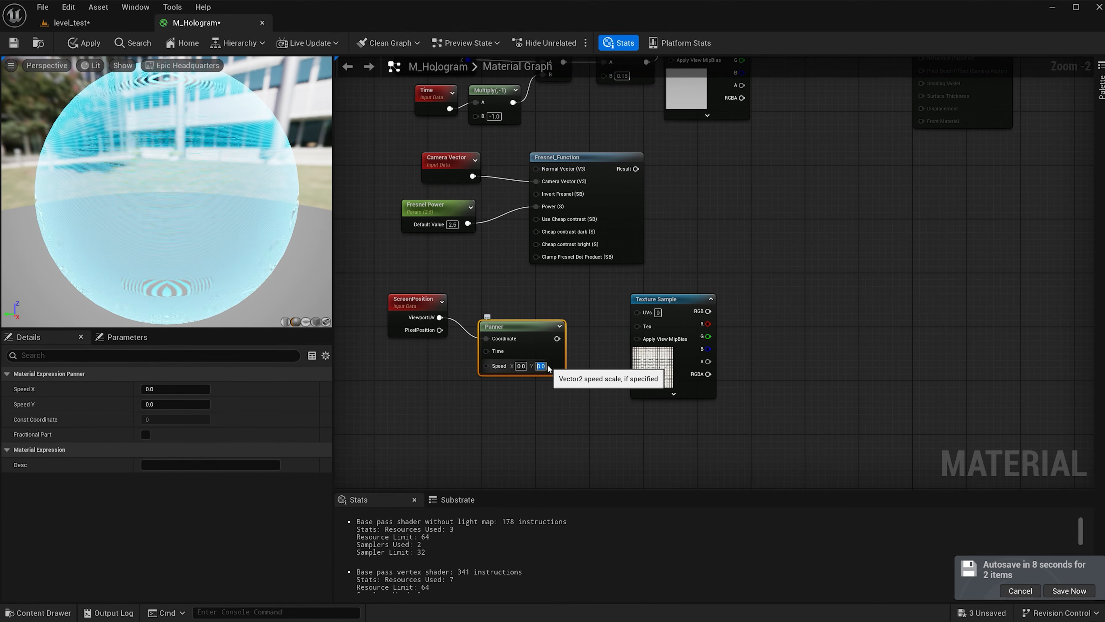
text(0.05)
key(Return)
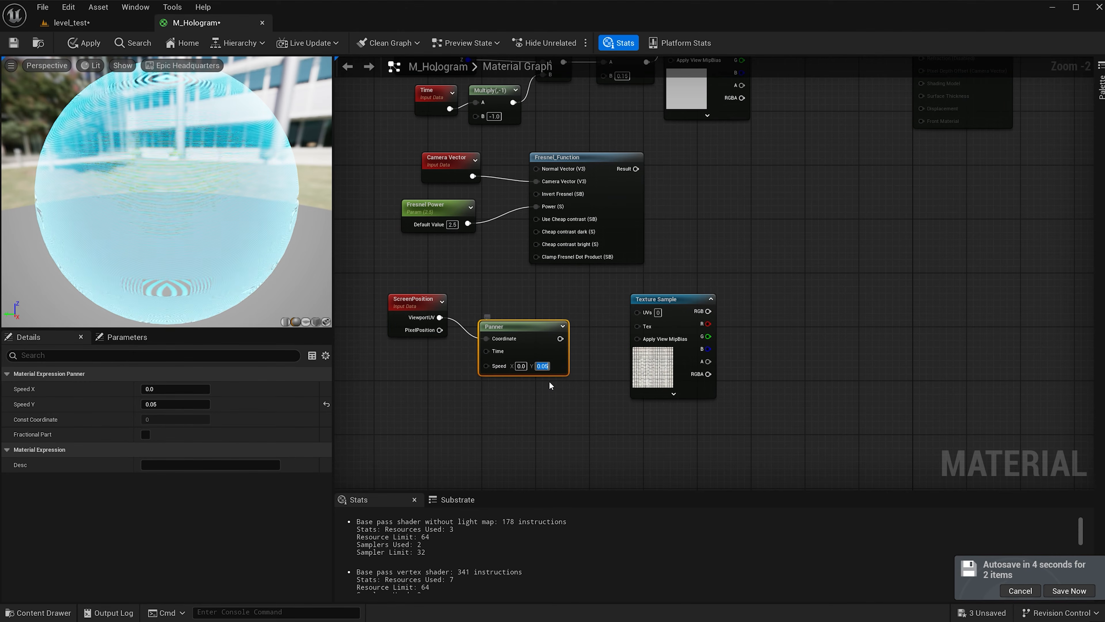
Insert a Multiply node with B set to 5 between the Panner and the T_Grid Texture Sample's UVs.
drag(641, 321, 693, 335)
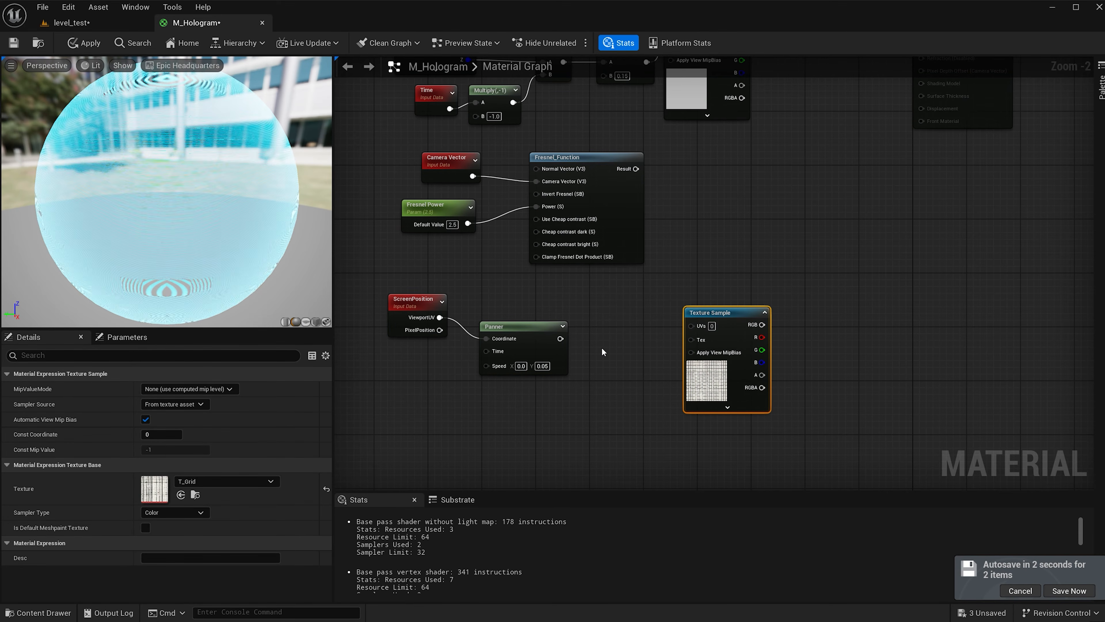
click(599, 334)
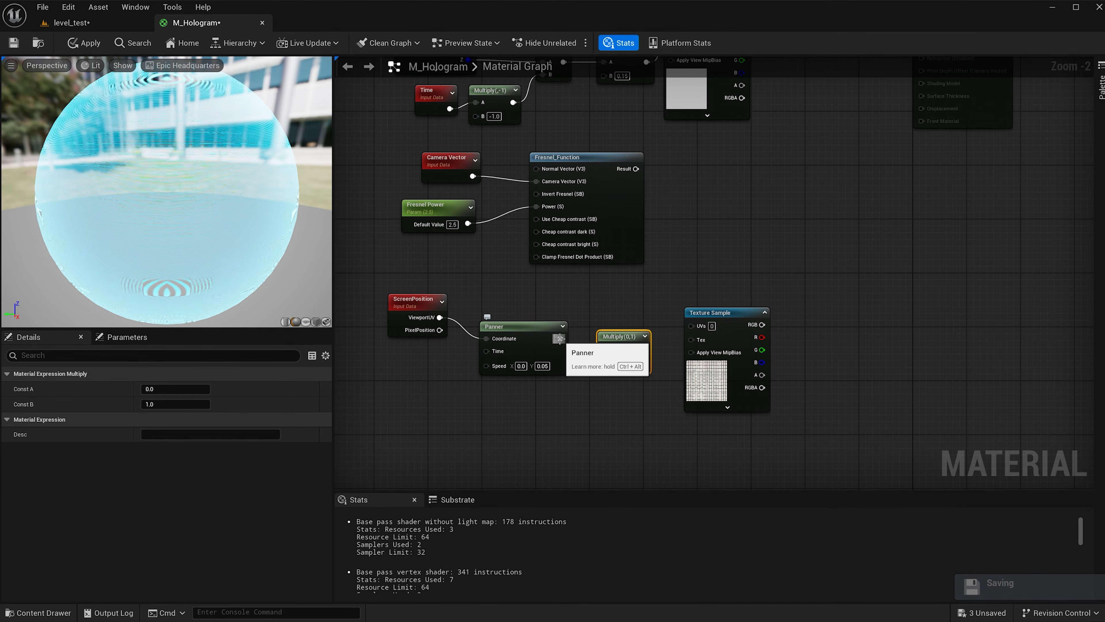
drag(561, 338, 612, 330)
click(620, 352)
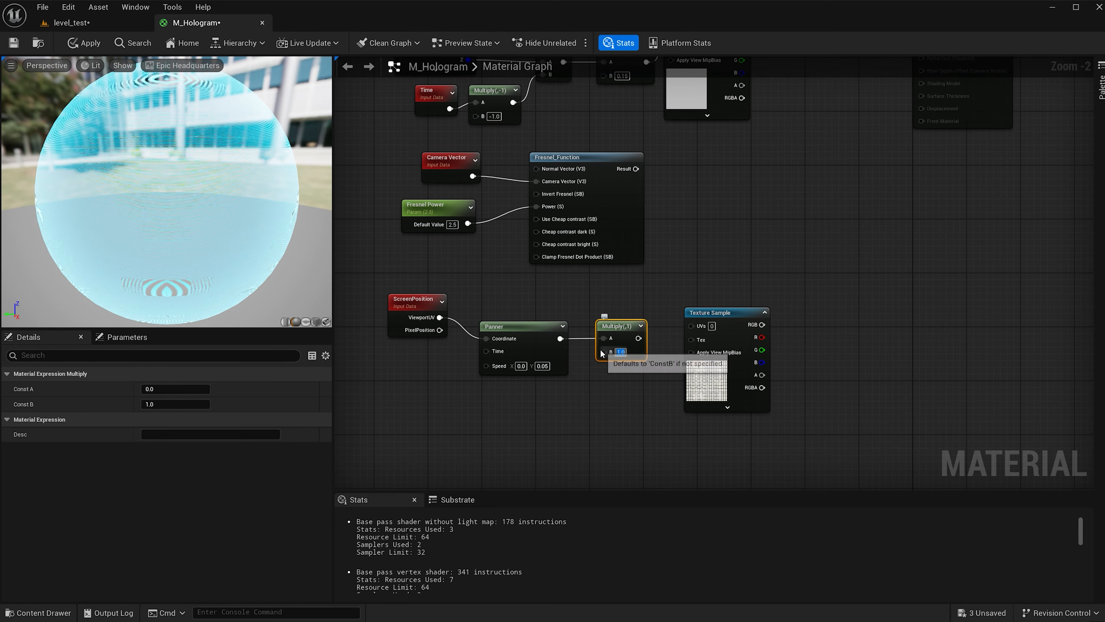
key(Return)
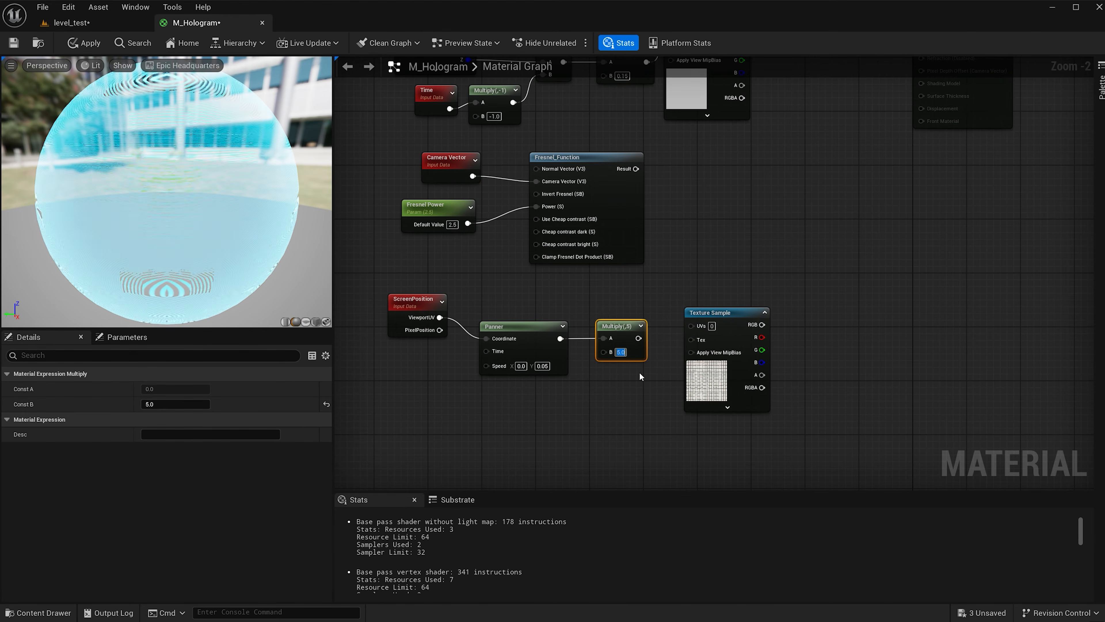
drag(637, 338, 683, 326)
Add a Multiply node combining the Fresnel_Function's Result as A with the T_Grid texture's RGB as B.
right_drag(768, 249, 632, 258)
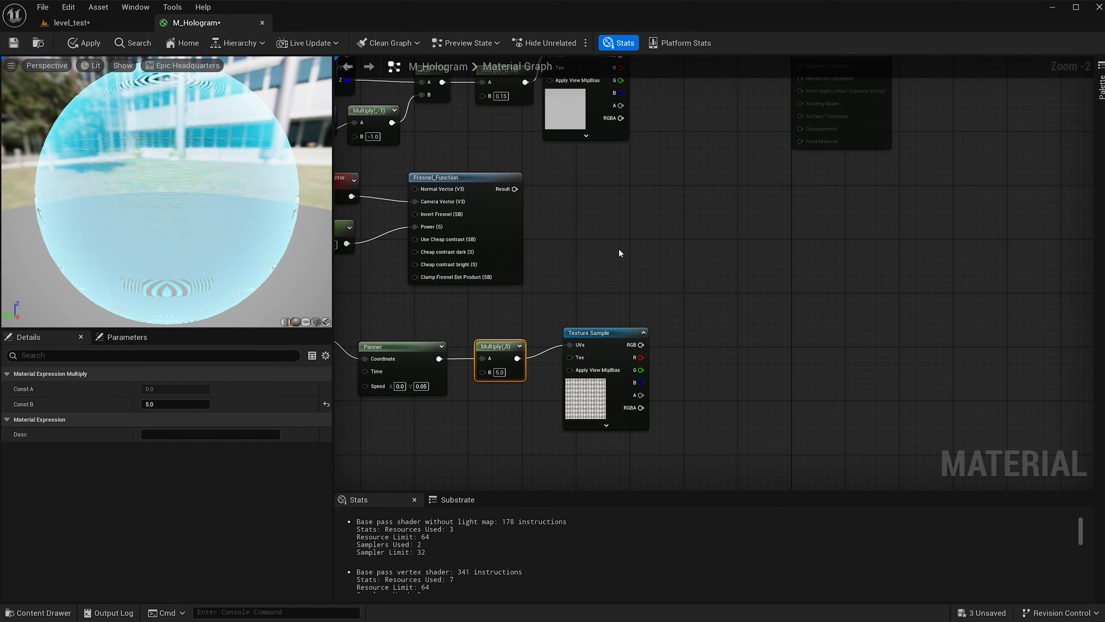
drag(481, 177, 609, 184)
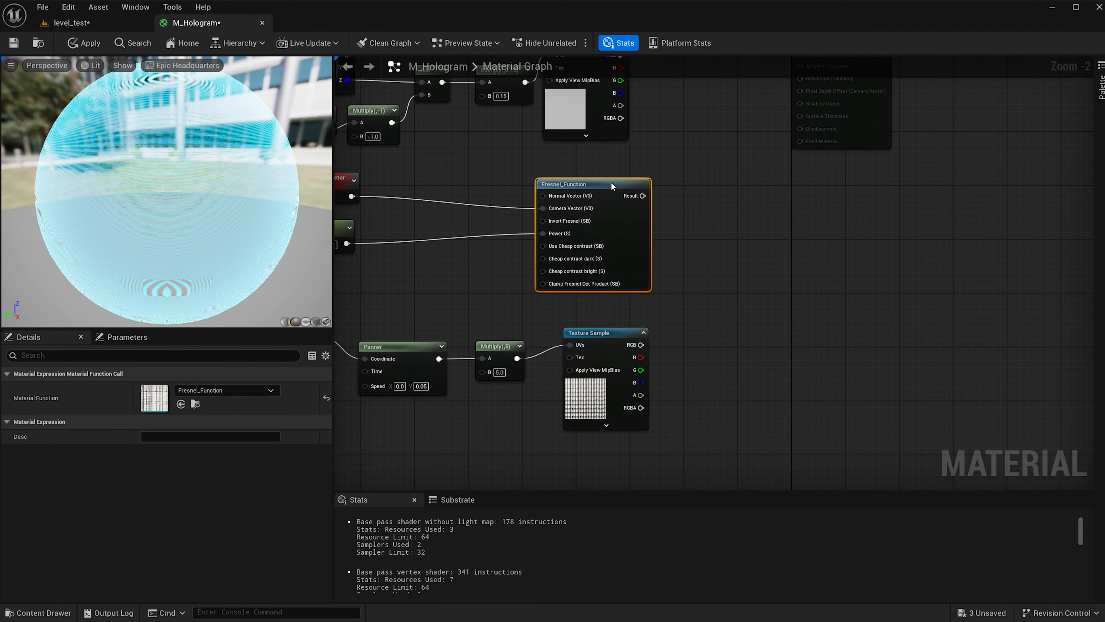
click(693, 253)
drag(643, 196, 699, 271)
drag(641, 345, 698, 281)
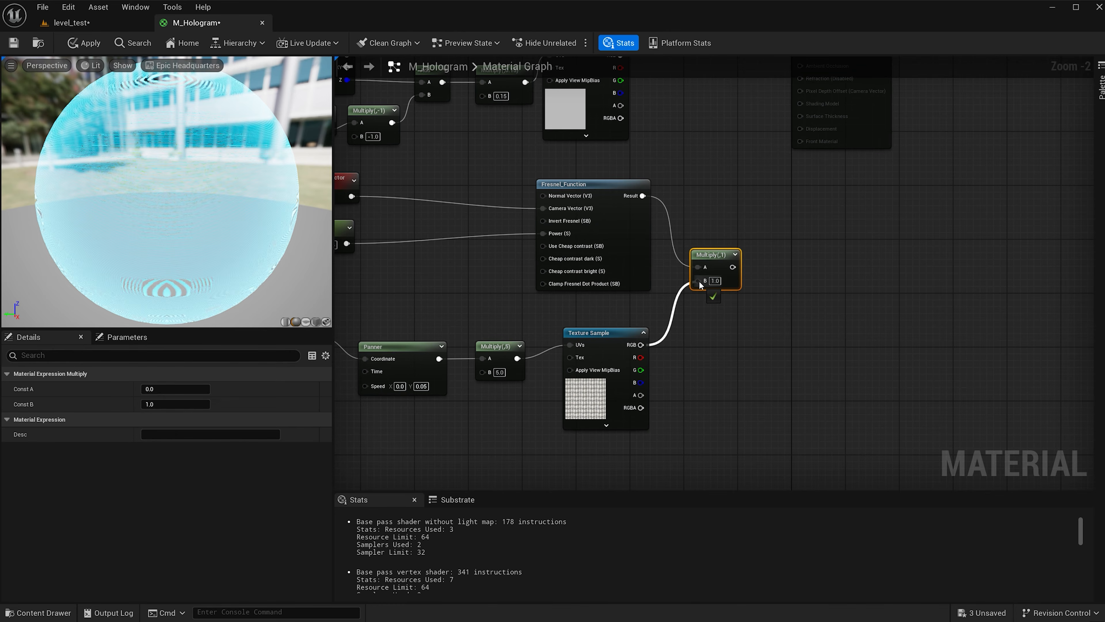
Multiply the Fresnel-grid product by a new scalar parameter named Glow with default value 10.
right_drag(753, 294, 661, 393)
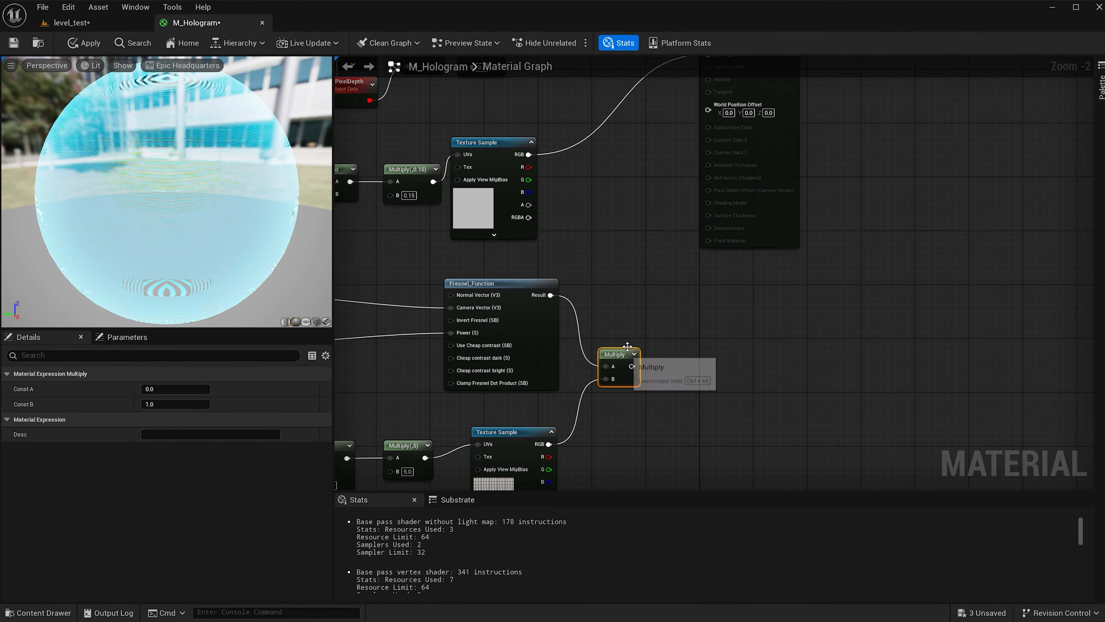
click(655, 290)
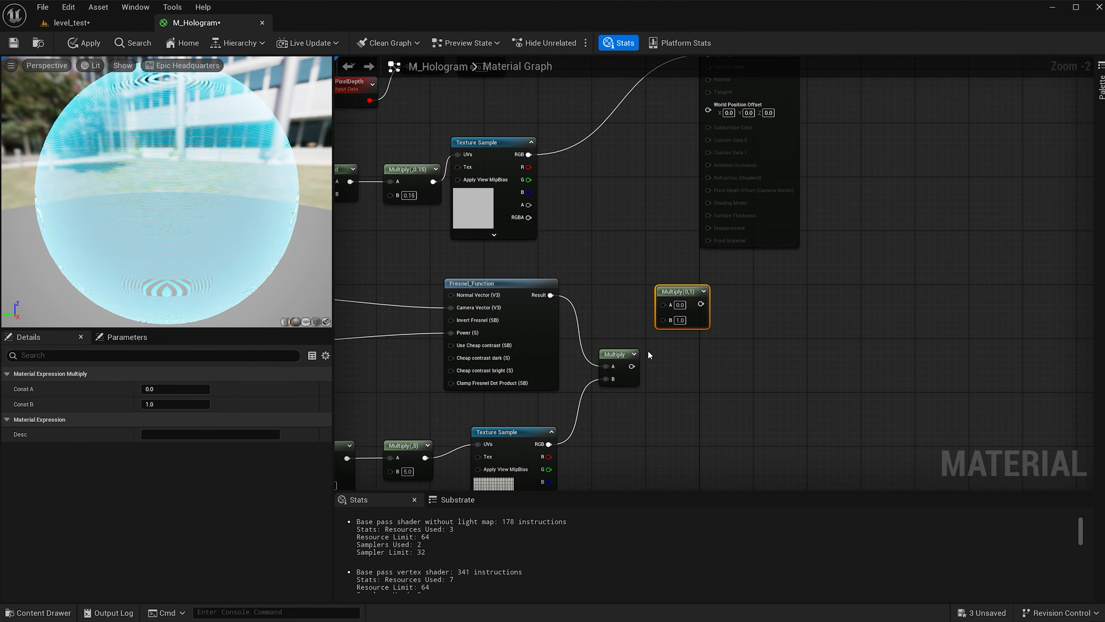
drag(632, 366, 688, 363)
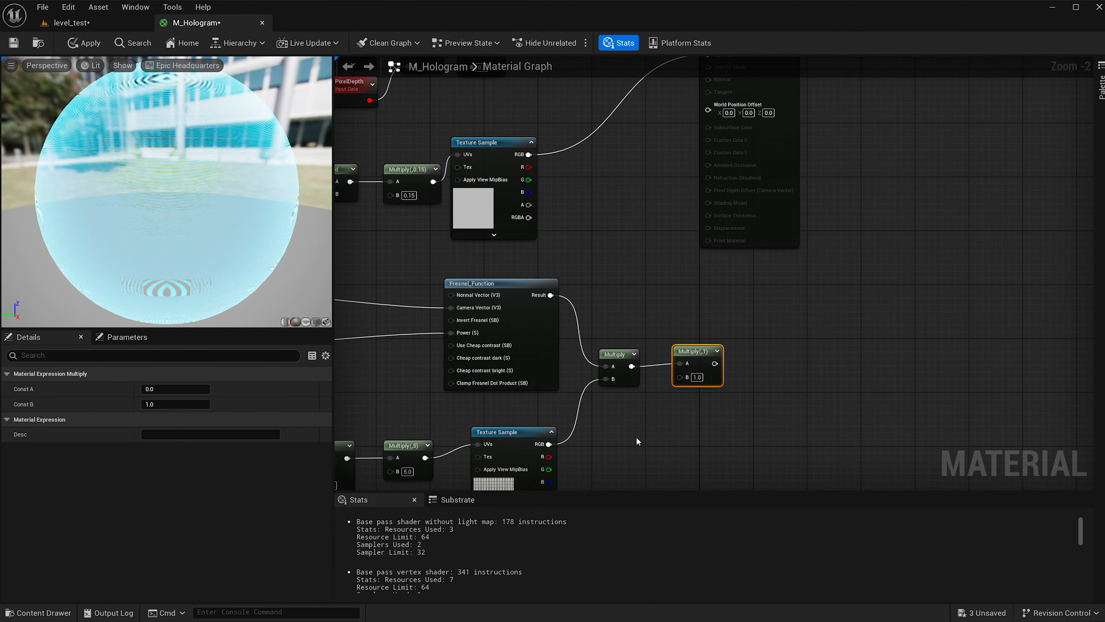
click(617, 411)
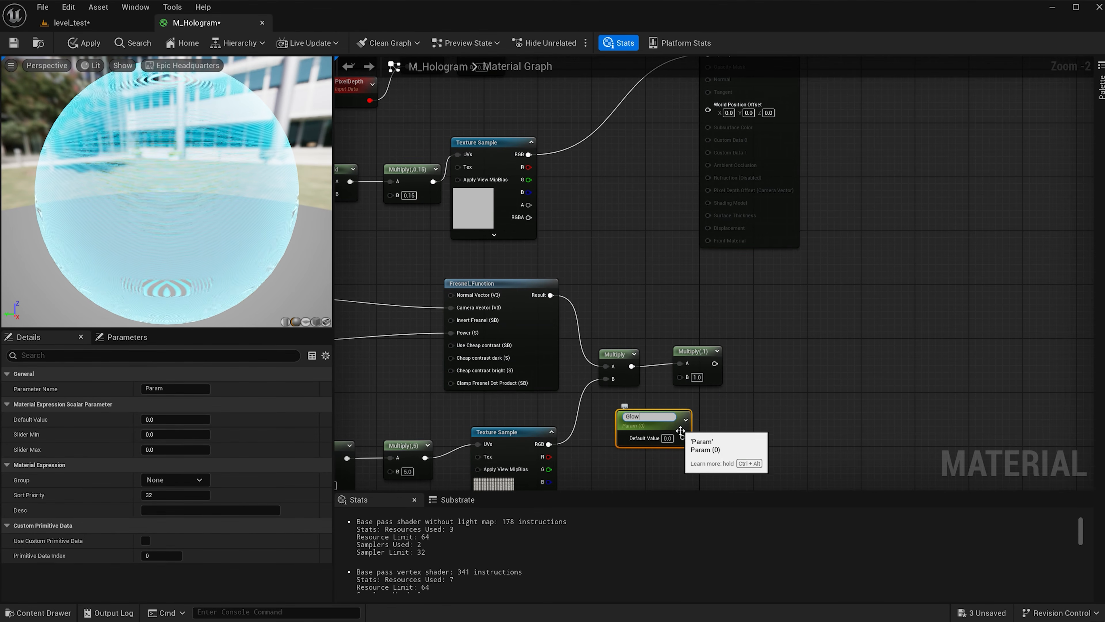
drag(683, 434, 681, 377)
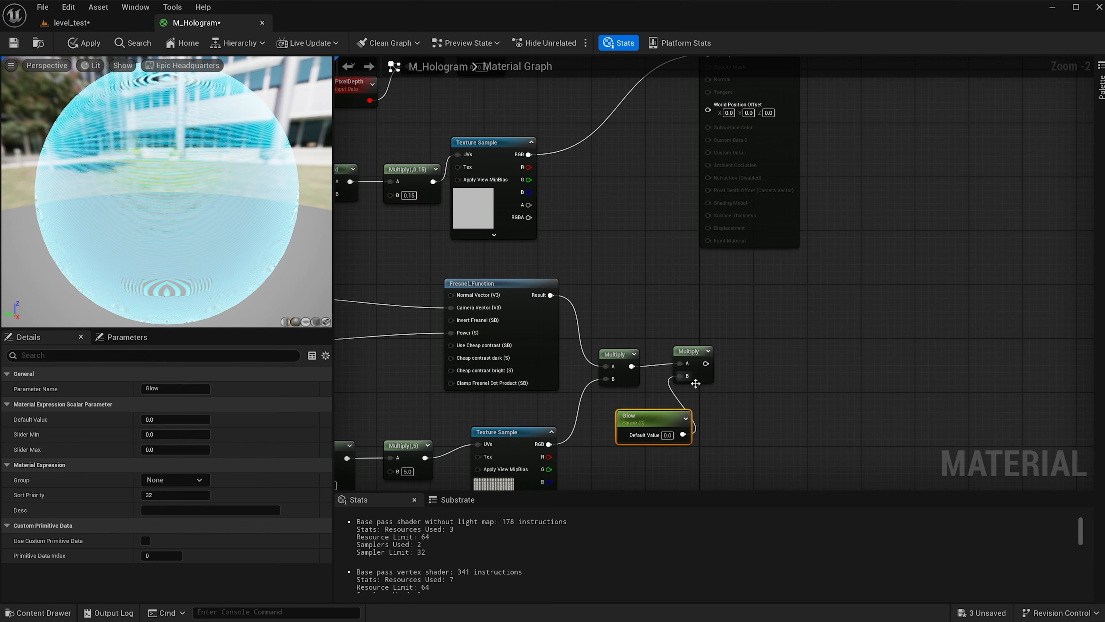
text(1)
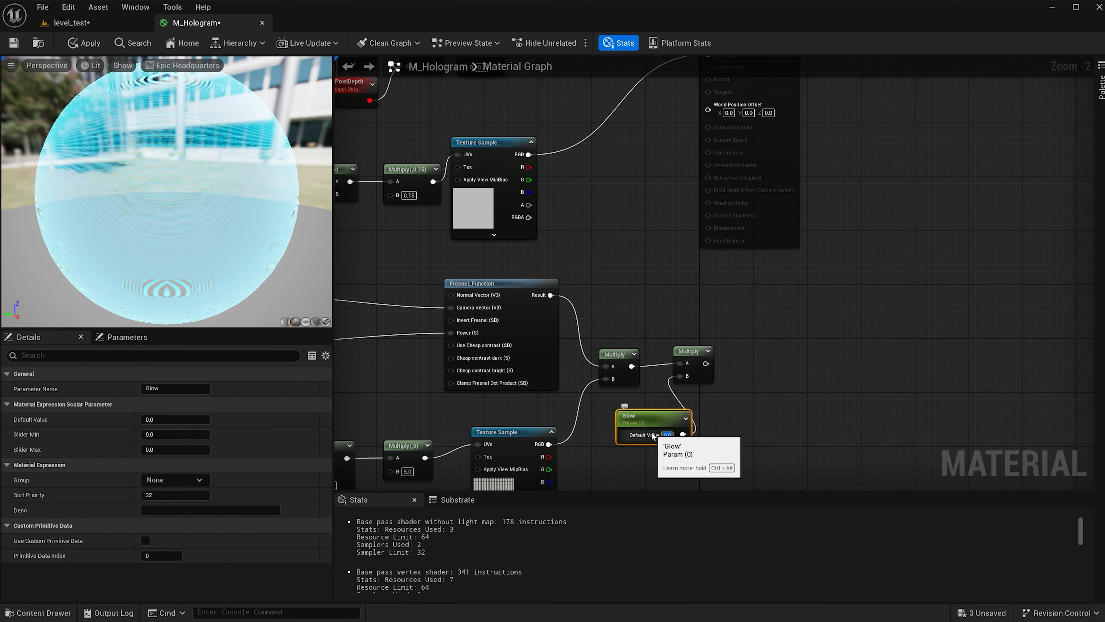
key(Return)
Shift the Fresnel, grid texture and Glow node chain away from the material output, moving the final Multiply node closer to it.
scroll(639, 390, down, 3)
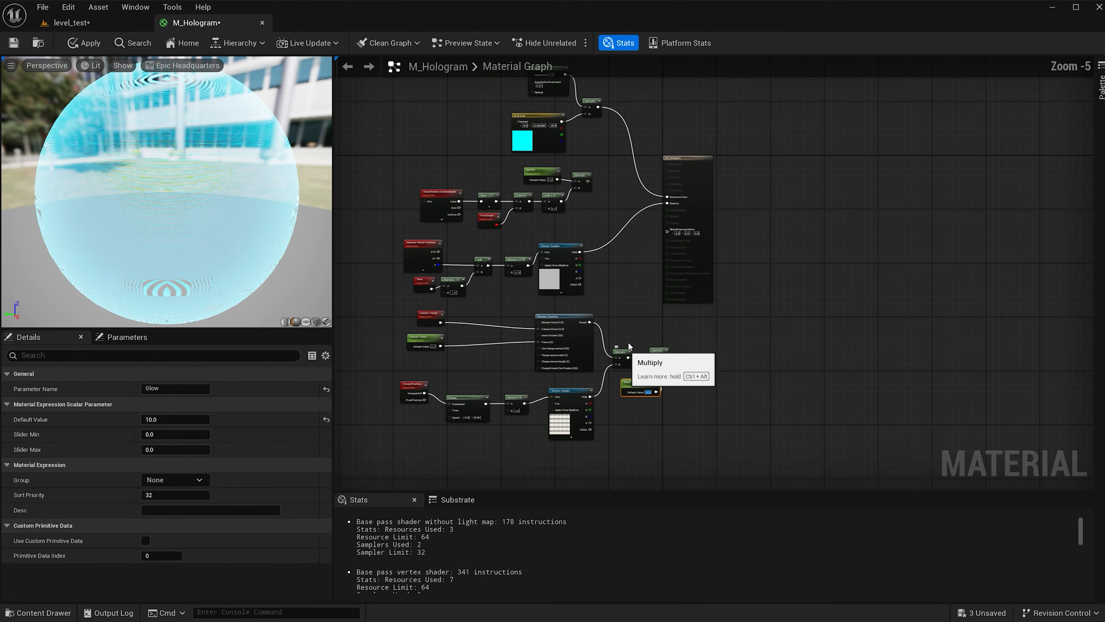
drag(639, 314, 365, 436)
drag(619, 355, 487, 353)
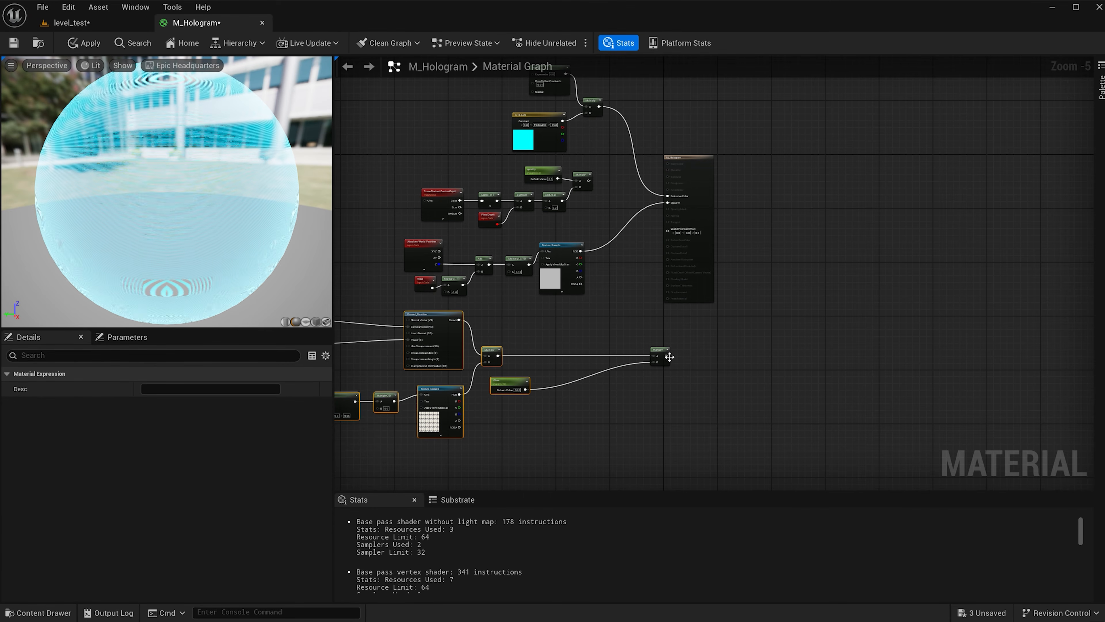
drag(661, 352, 583, 346)
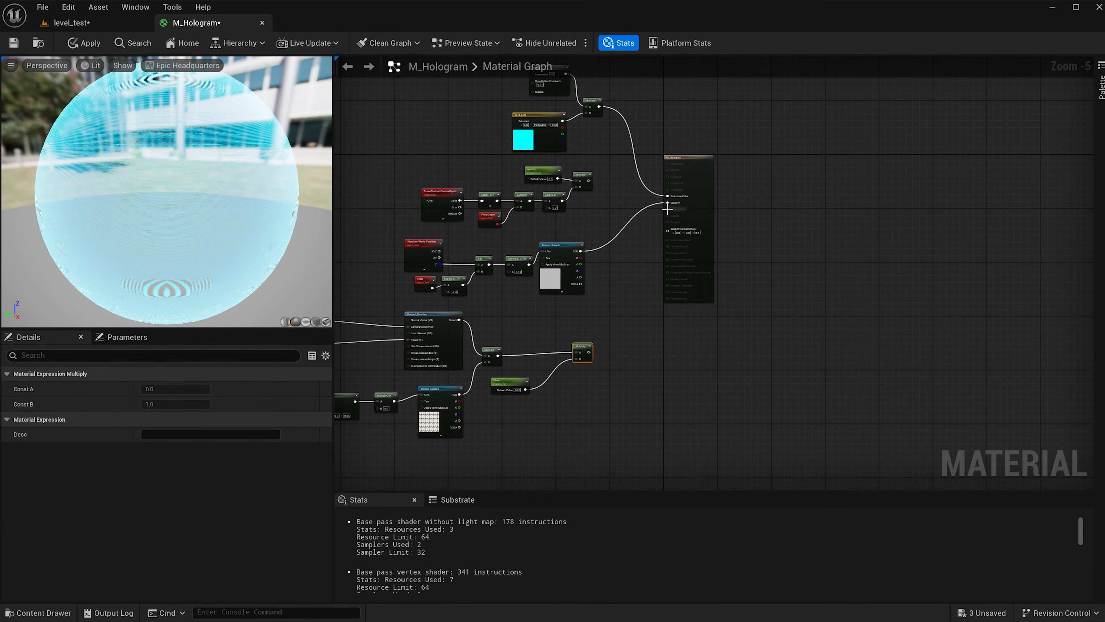
Disconnect the stripes texture from Opacity and multiply its RGB as A by the Glow product as B in a new Multiply node.
alt+click(668, 202)
scroll(565, 382, up, 1)
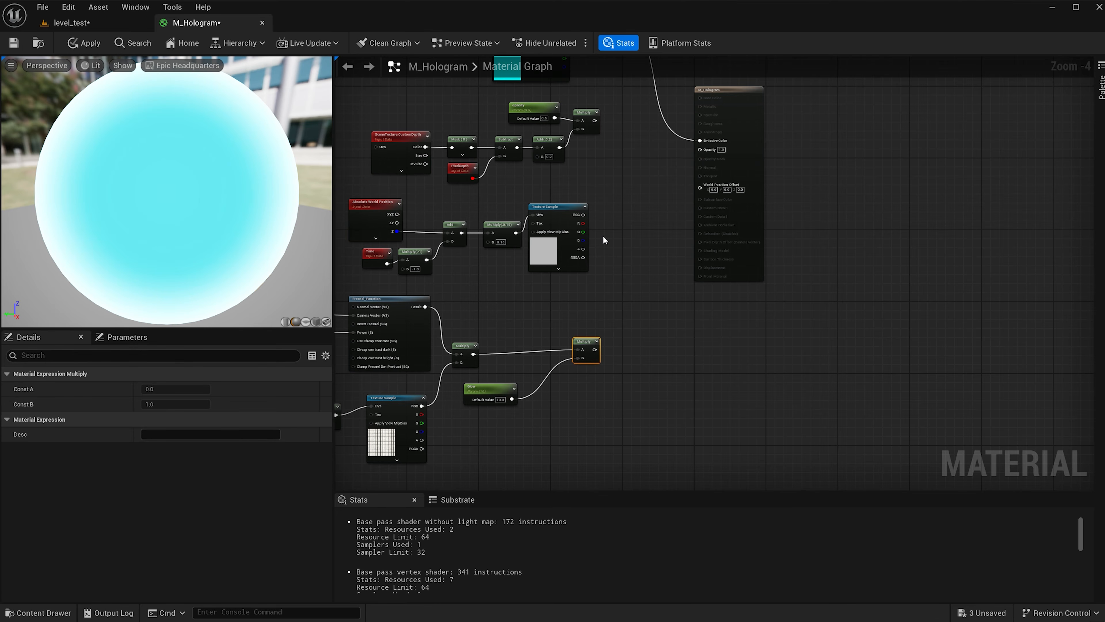
click(622, 247)
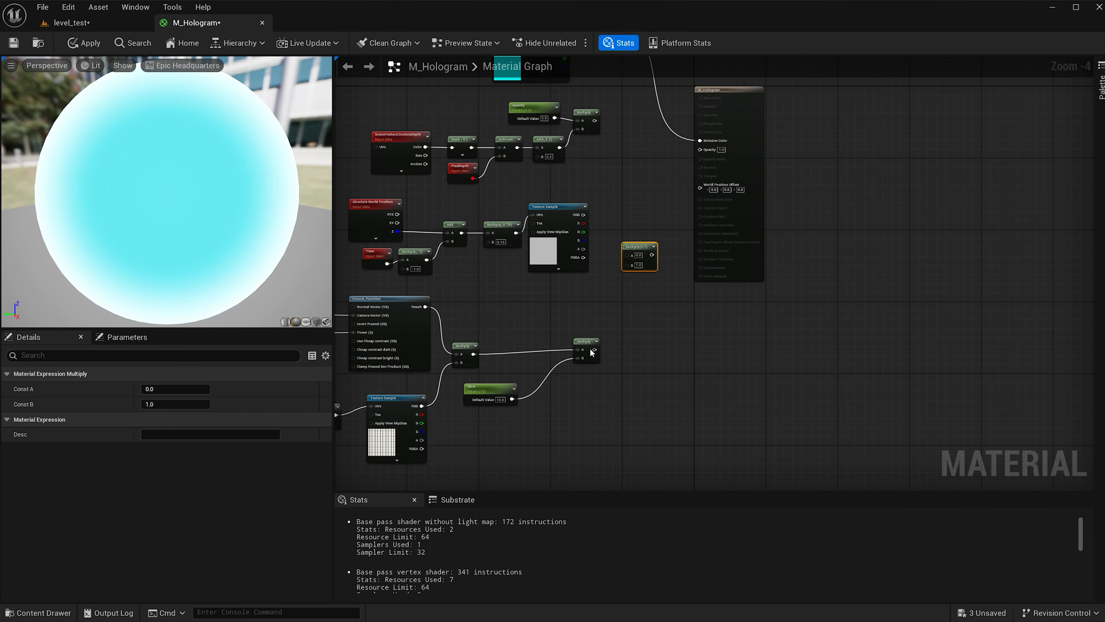
drag(595, 349, 626, 265)
click(550, 243)
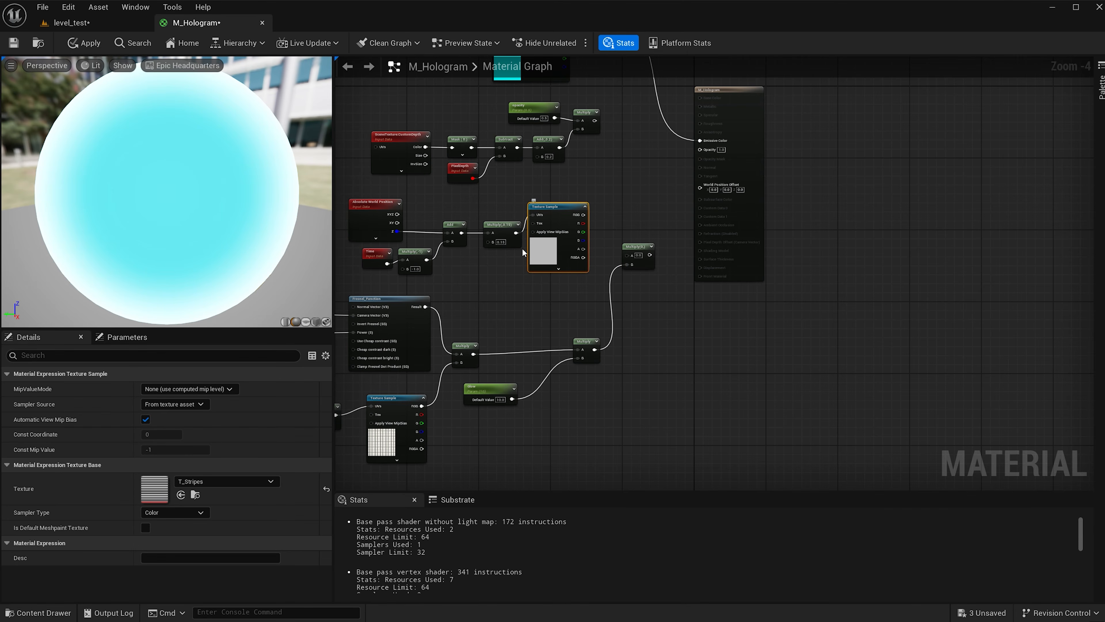
drag(583, 214, 627, 261)
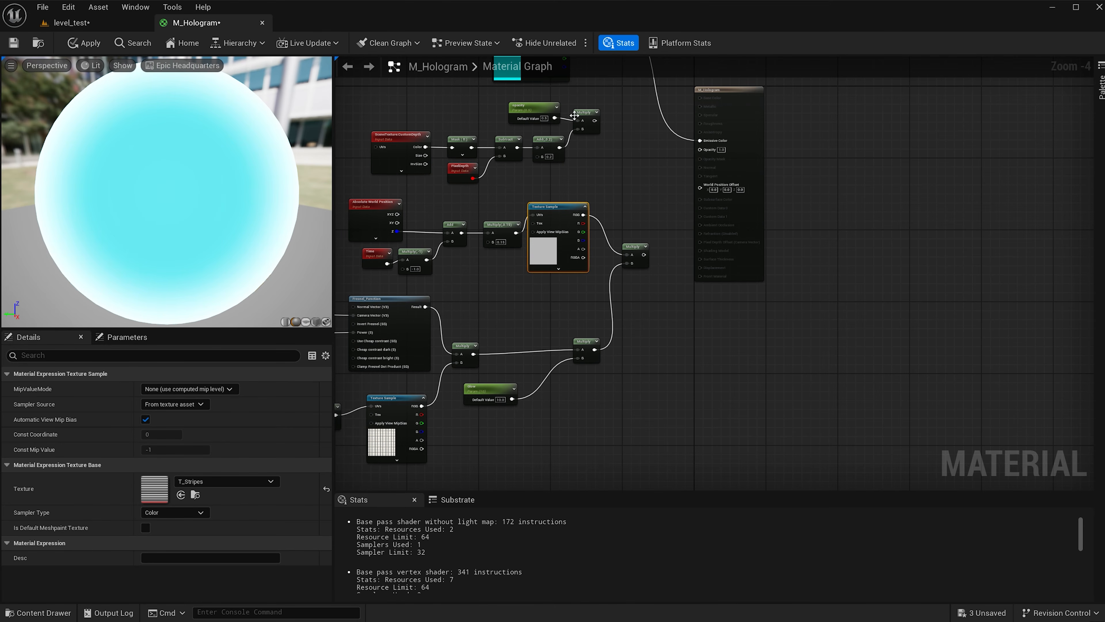
Insert an Add node combining the opacity parameter's Multiply as A with the new stripes-and-glow Multiply as B.
click(638, 165)
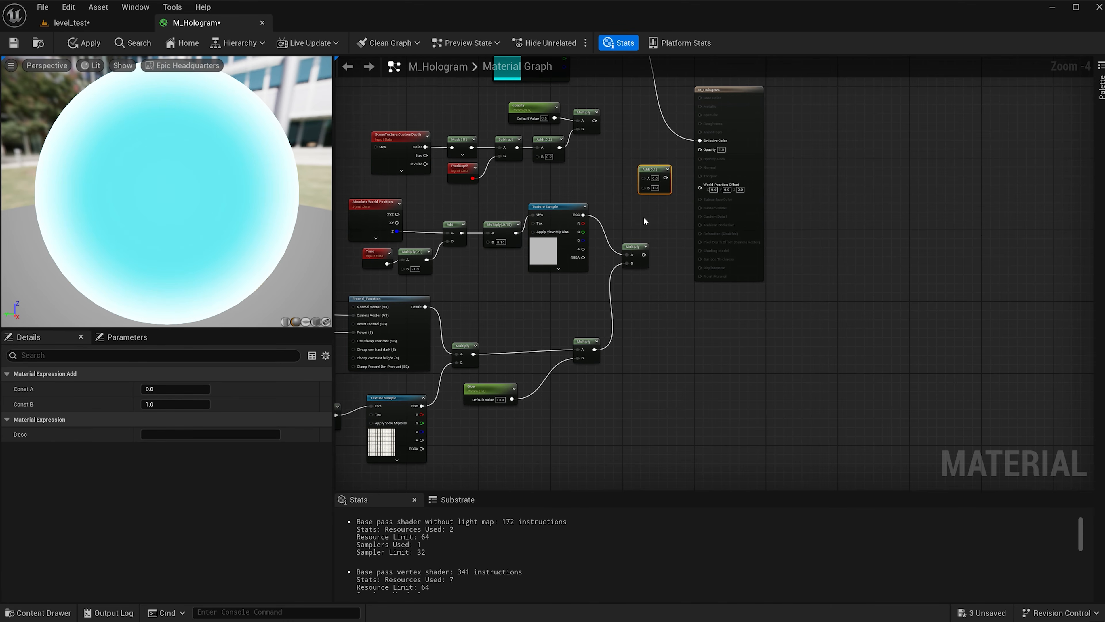
drag(644, 254, 644, 188)
drag(595, 120, 644, 183)
Tidy the graph by moving the stripes chain, the Fresnel inputs and the grid's UV nodes closer to the nodes they feed.
scroll(608, 195, down, 2)
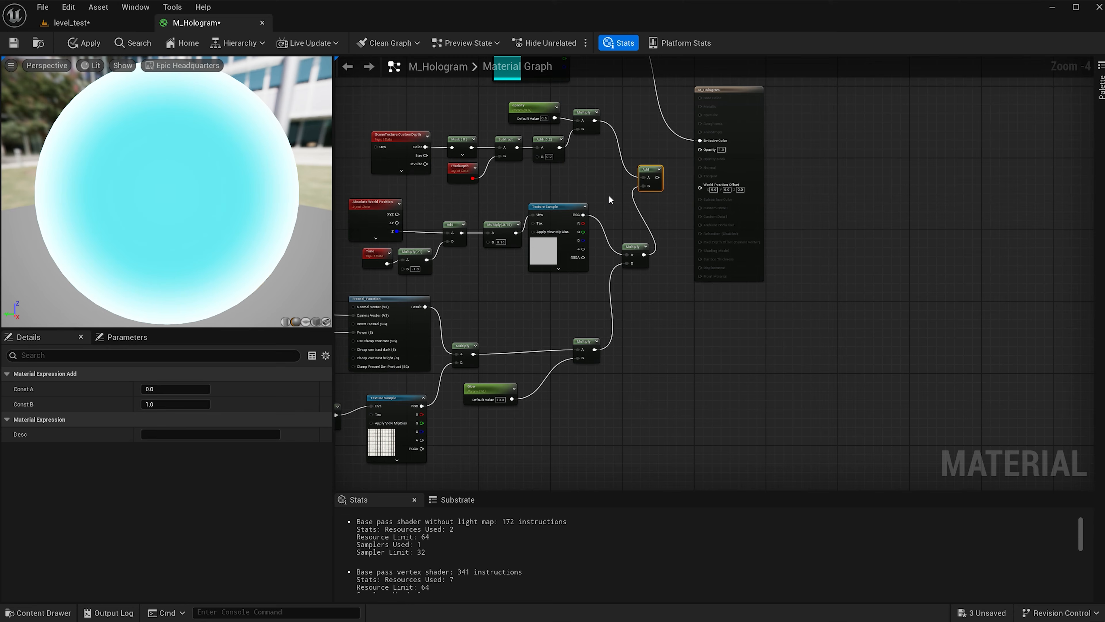
drag(636, 233, 486, 204)
drag(622, 223, 609, 224)
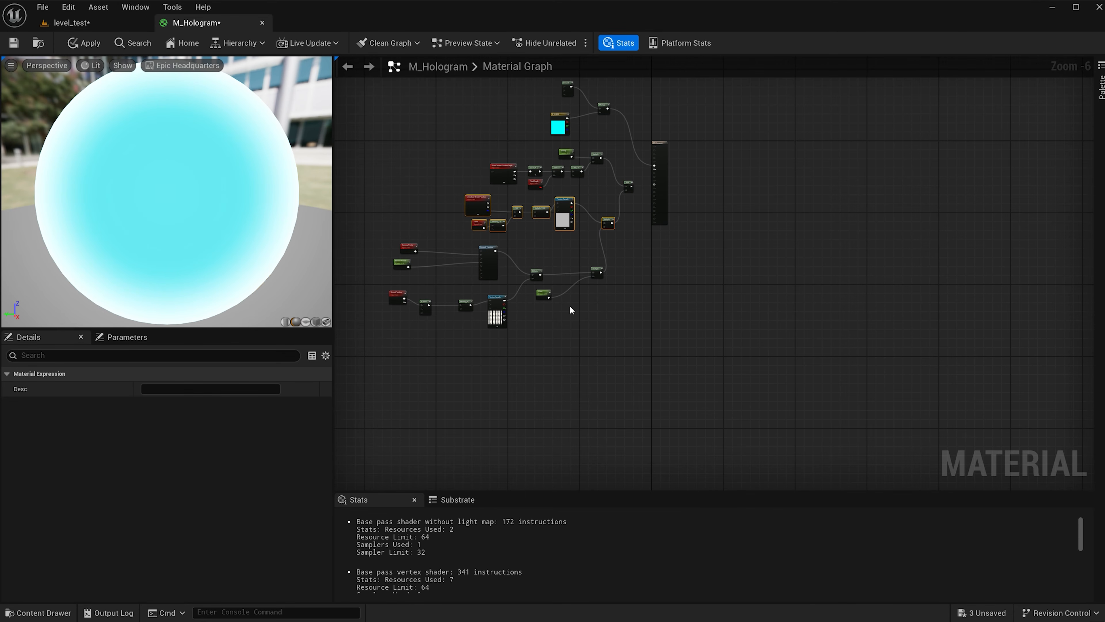
drag(390, 240, 459, 250)
drag(421, 300, 430, 306)
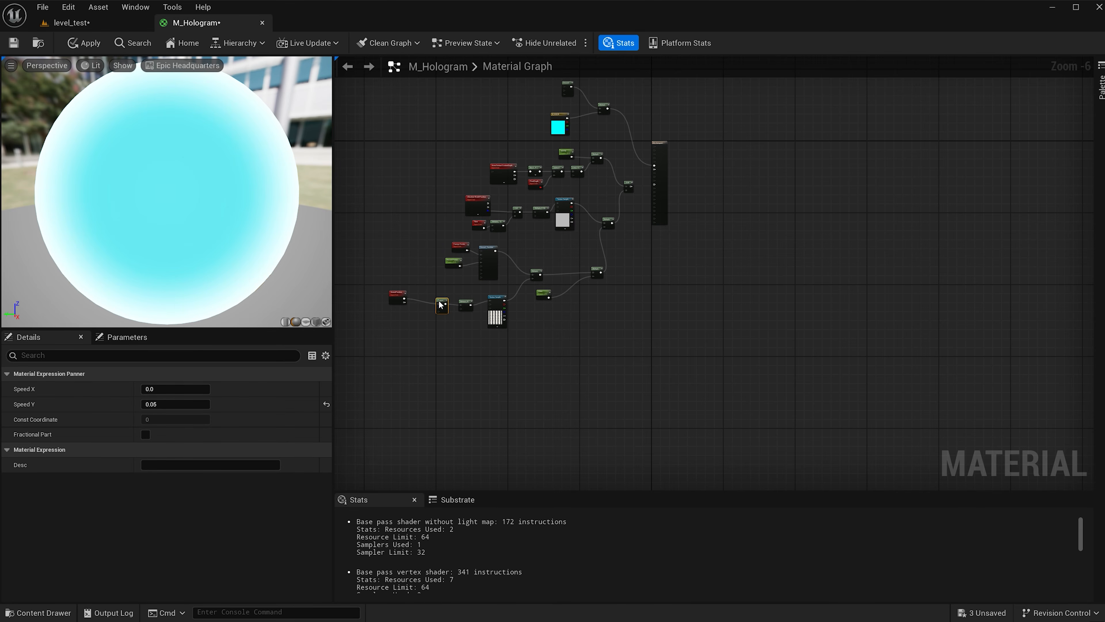
drag(394, 300, 470, 300)
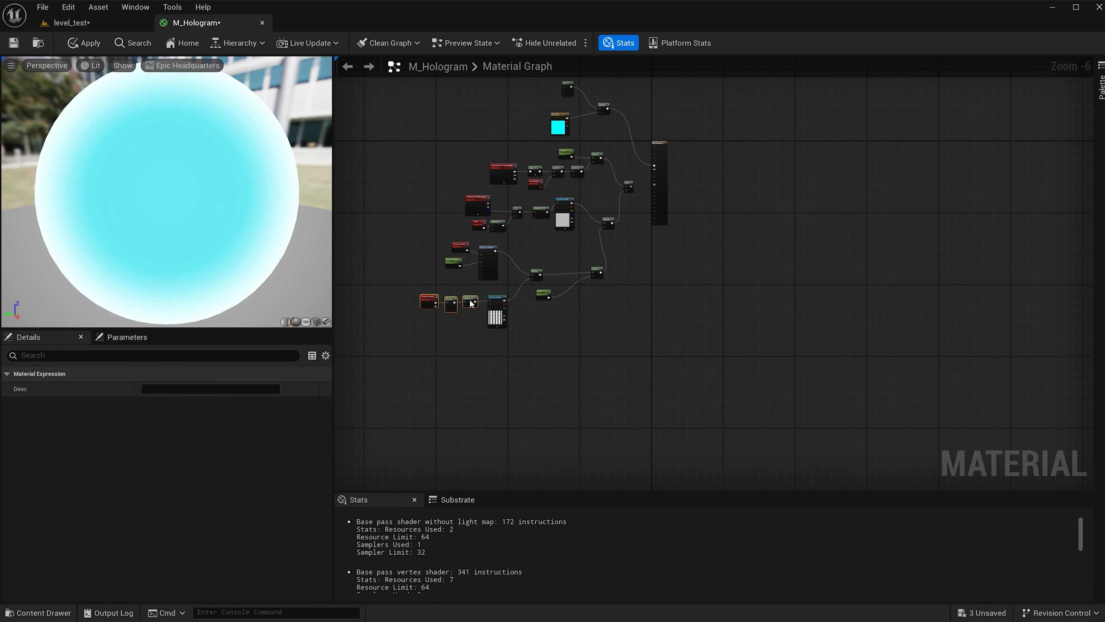
Connect the final Add node's output to the material's Opacity input and apply the material changes.
scroll(714, 131, up, 3)
drag(637, 250, 695, 212)
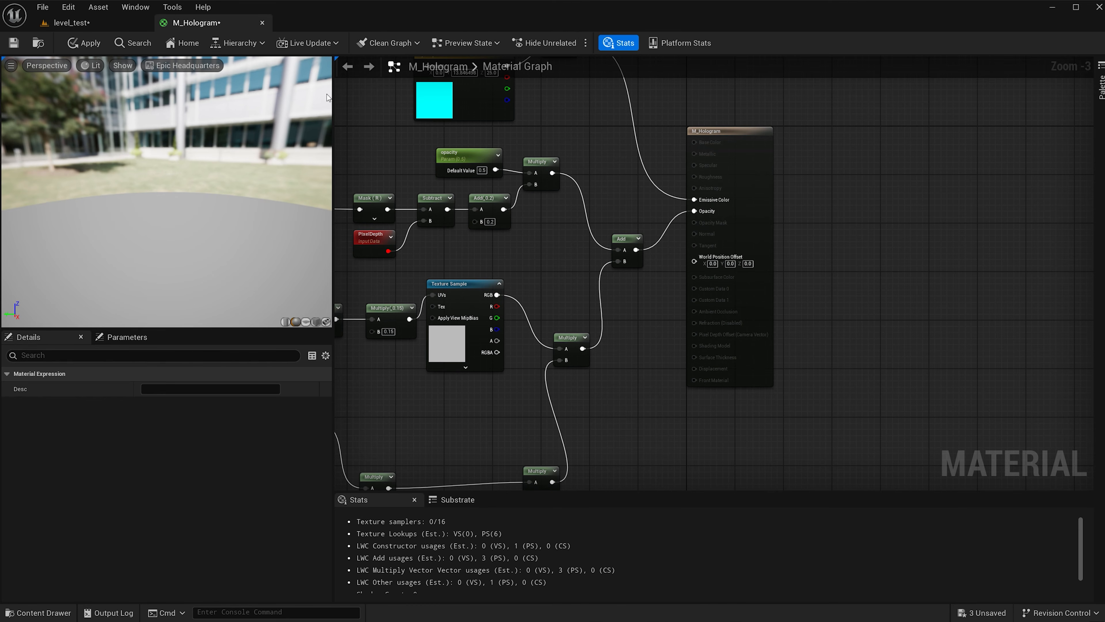
click(95, 44)
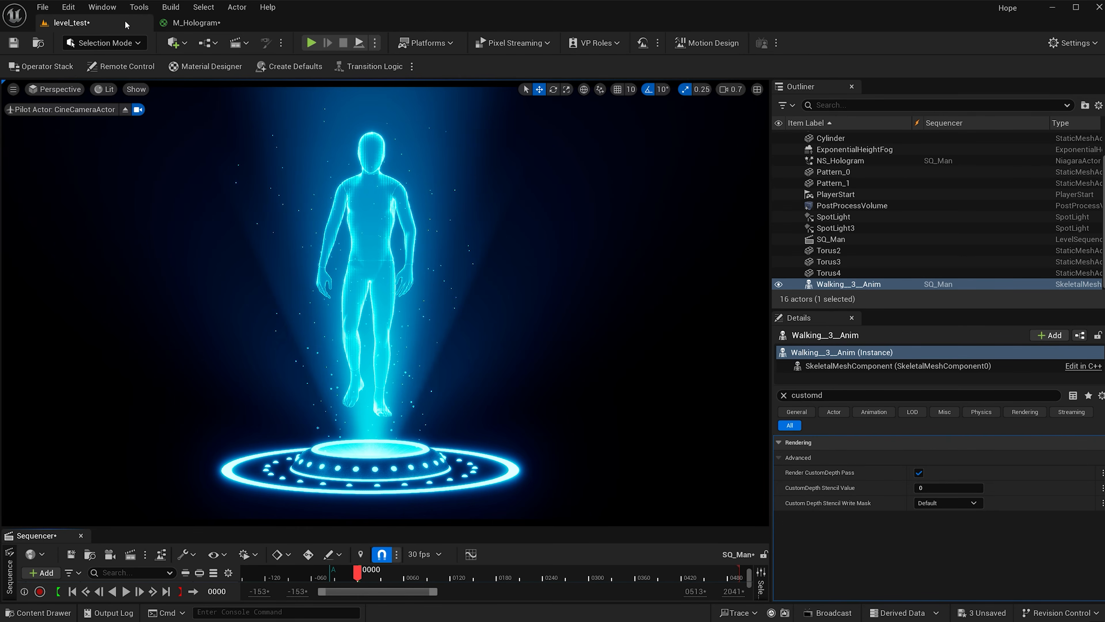
Examine the hologram grid and stripes up close on the walking figure in level_test, and play the SQ_Man sequence.
scroll(344, 275, up, 10)
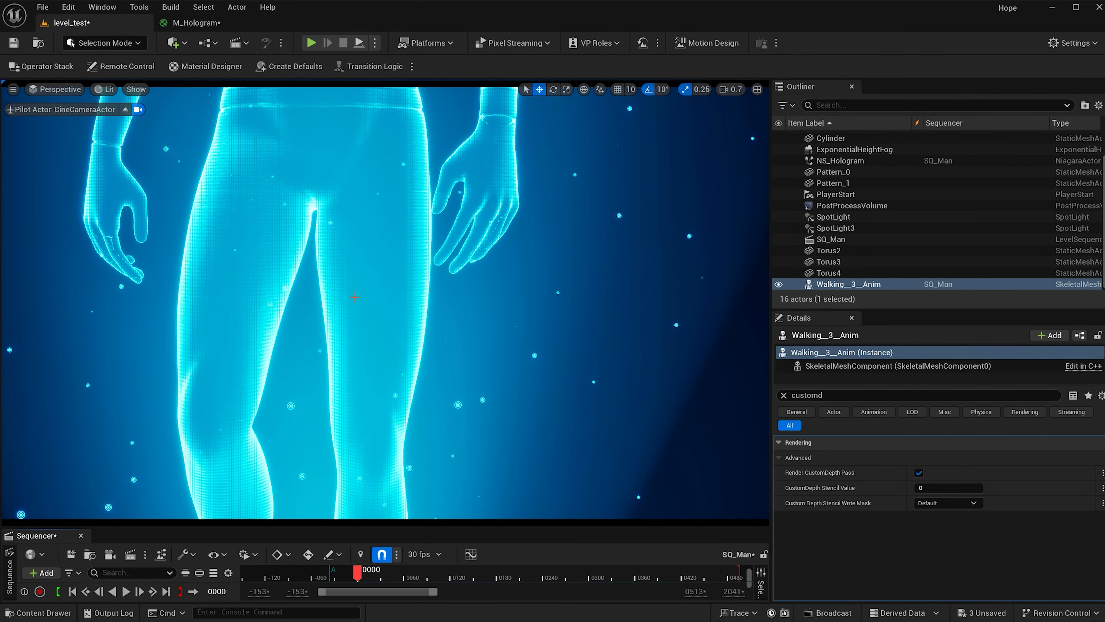
scroll(476, 319, down, 10)
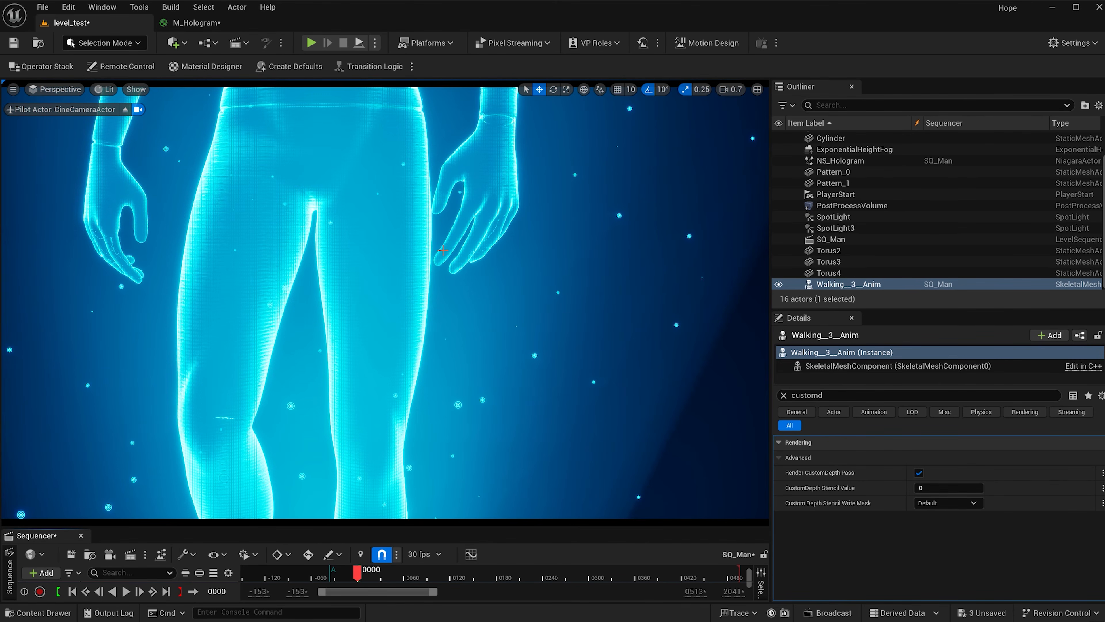
scroll(442, 249, down, 5)
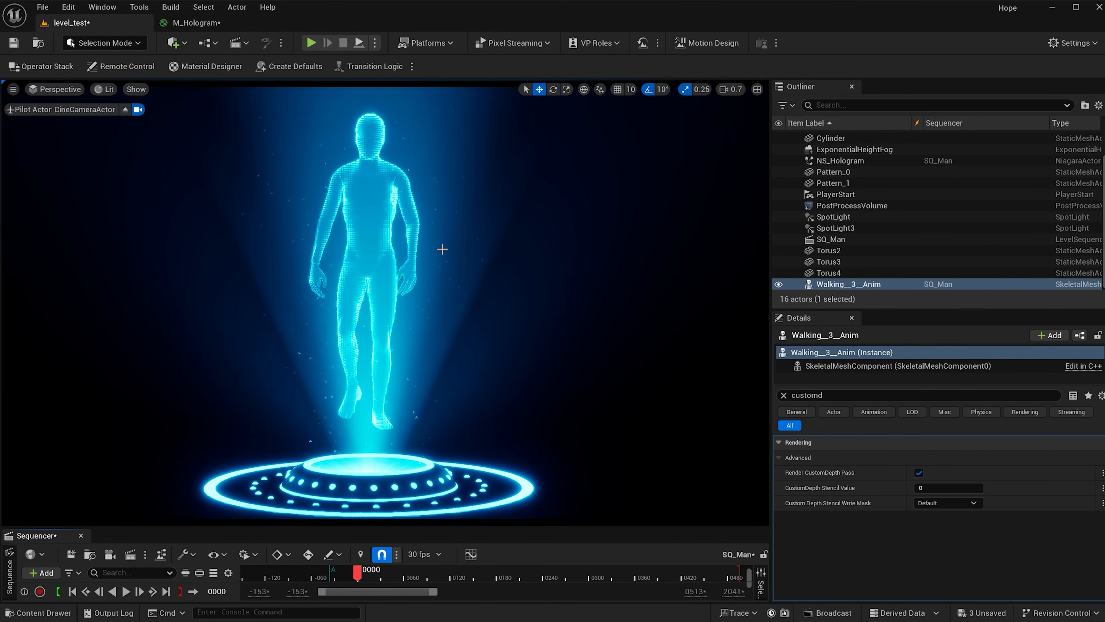
click(125, 591)
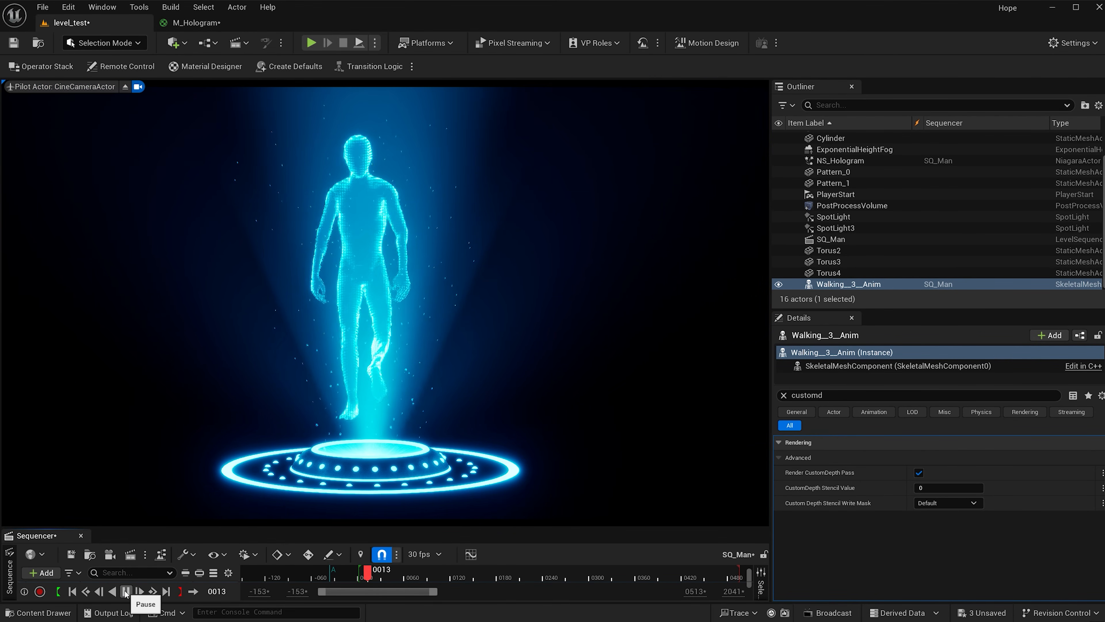